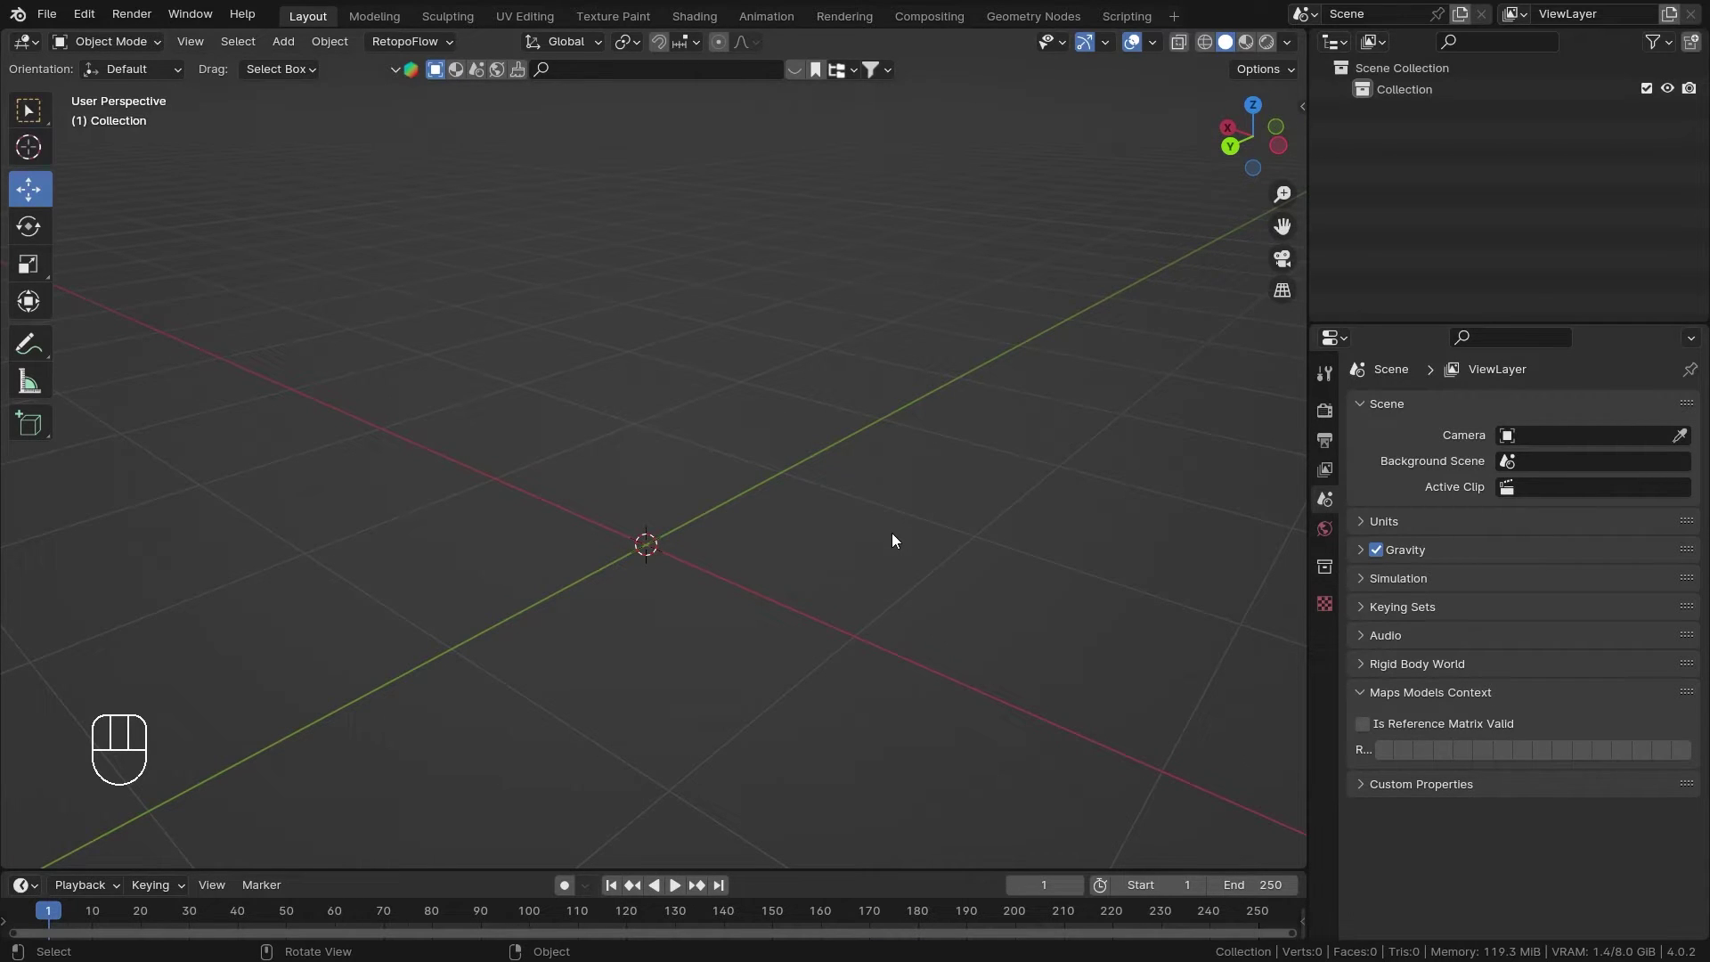
Add a single-bone armature and extrude a second bone upward in Edit Mode
key("shift+a")
mouse_move(615, 446)
left_click(749, 445)
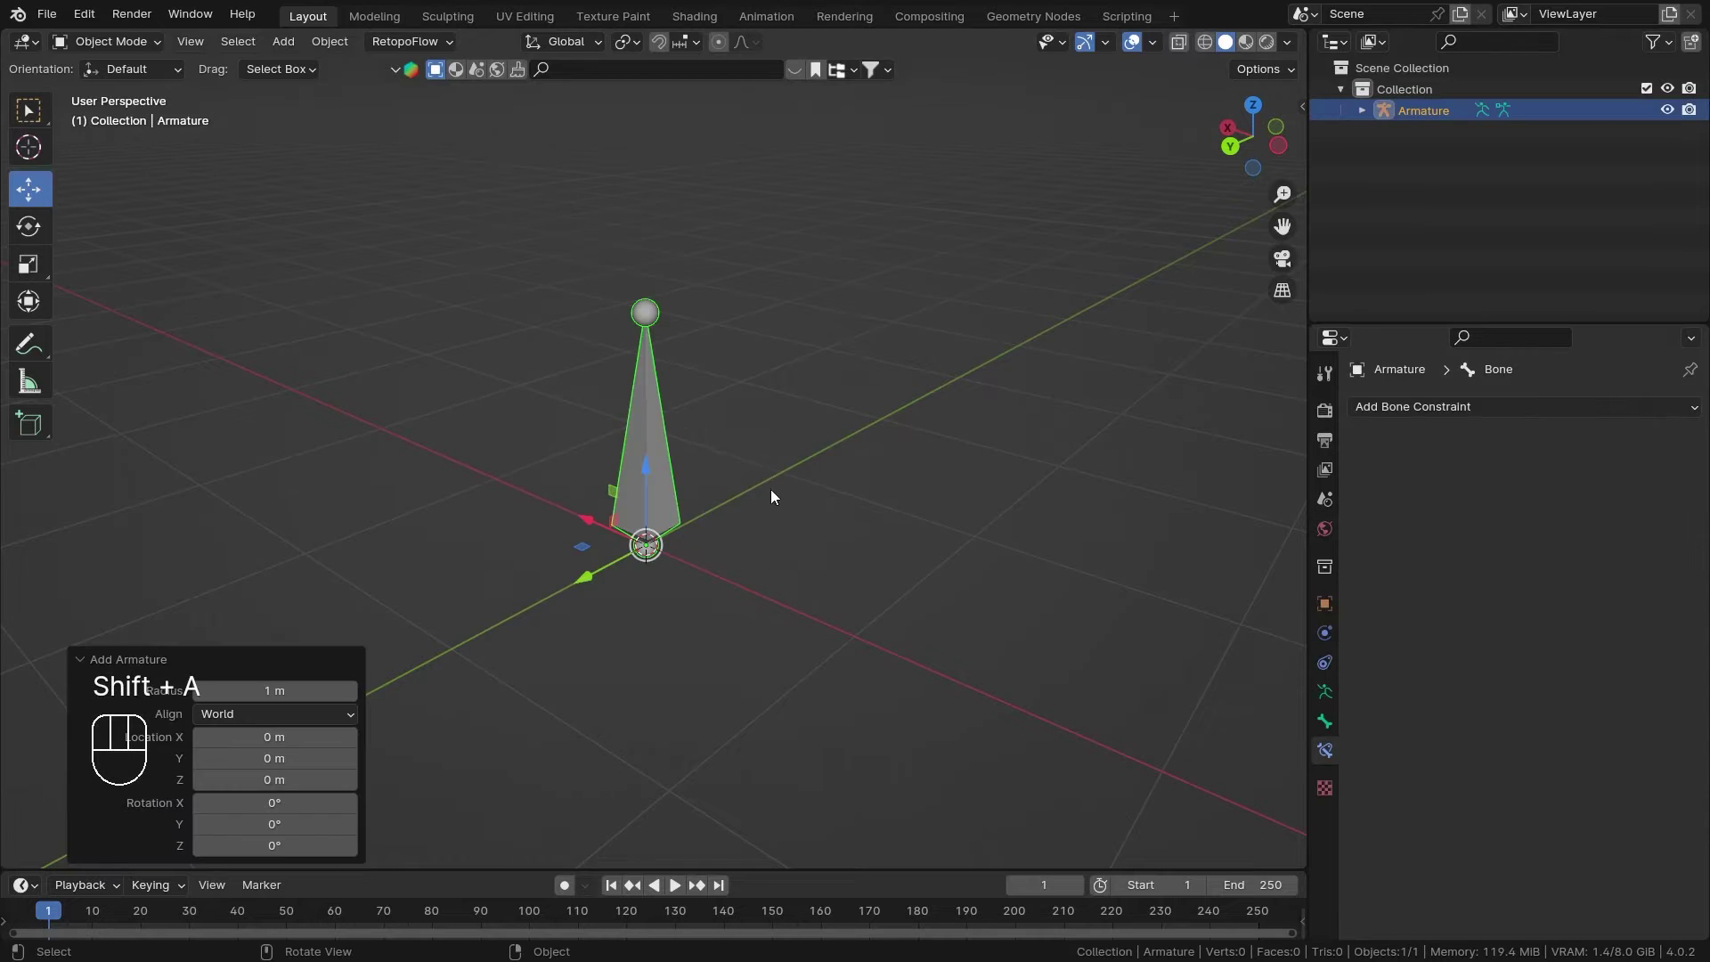
key("Tab")
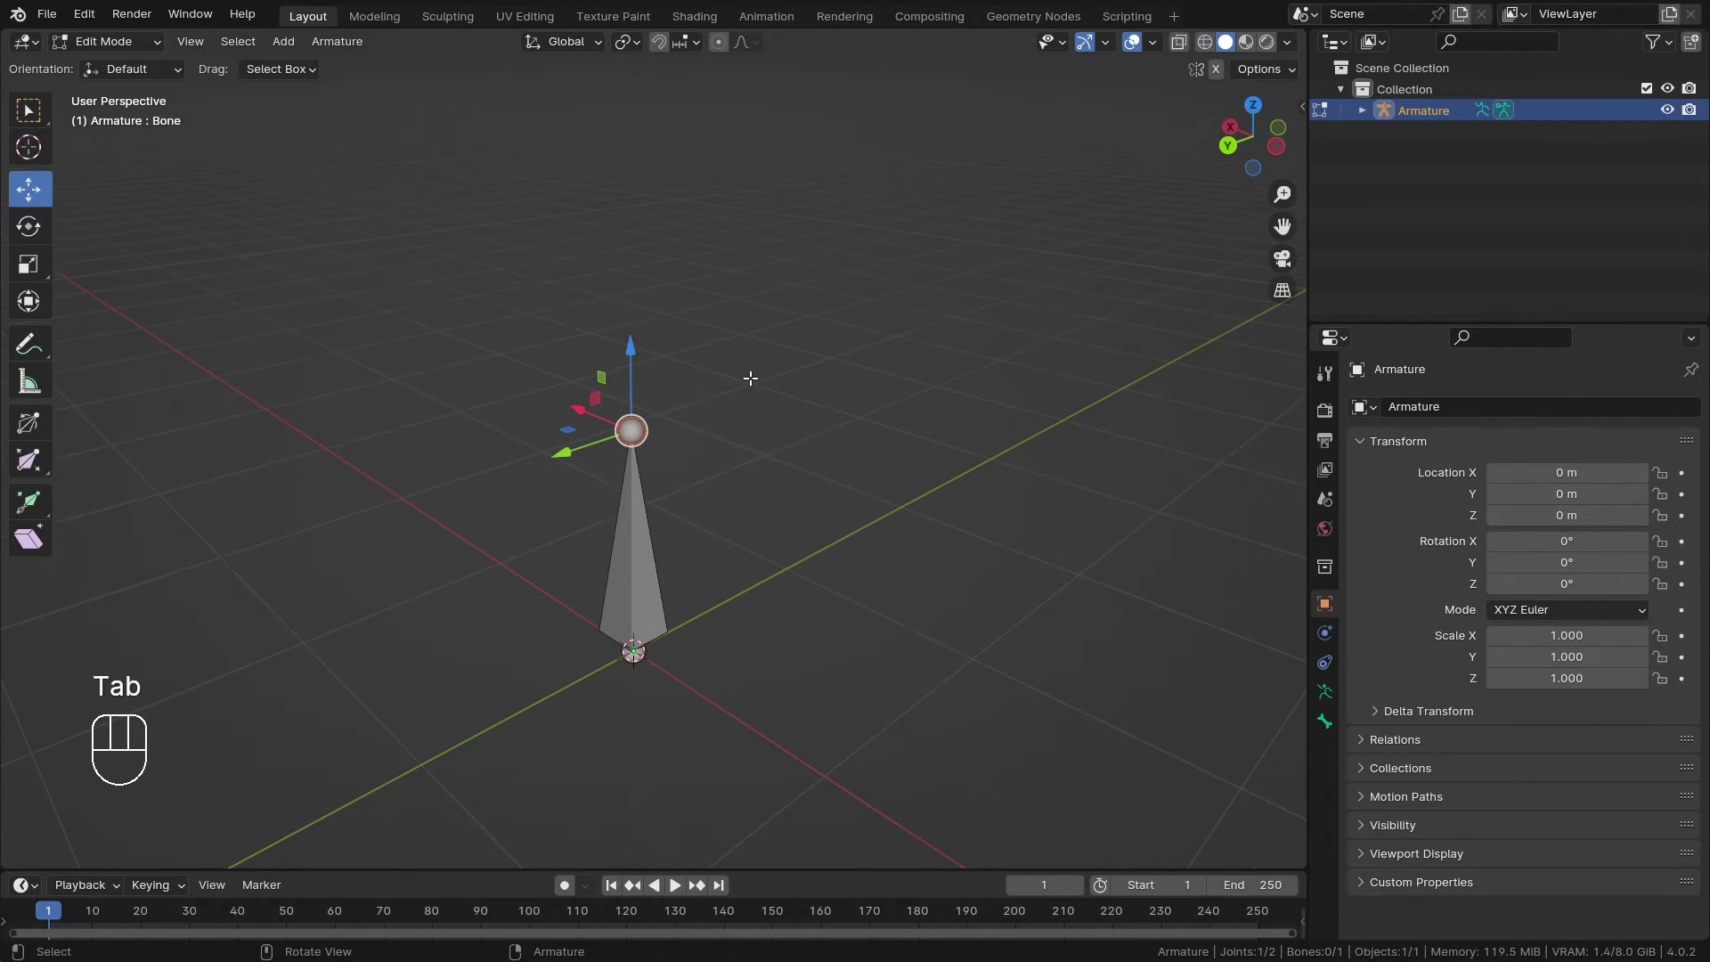
key("e")
left_click(753, 98)
Subdivide the upper bone into two bones, making a three-bone chain
left_click(638, 352)
right_click(625, 369)
left_click(622, 354)
Duplicate the bottom bone and place the copy, Bone.003, beside the chain
left_click(491, 570)
middle_click_drag(490, 571, 611, 482)
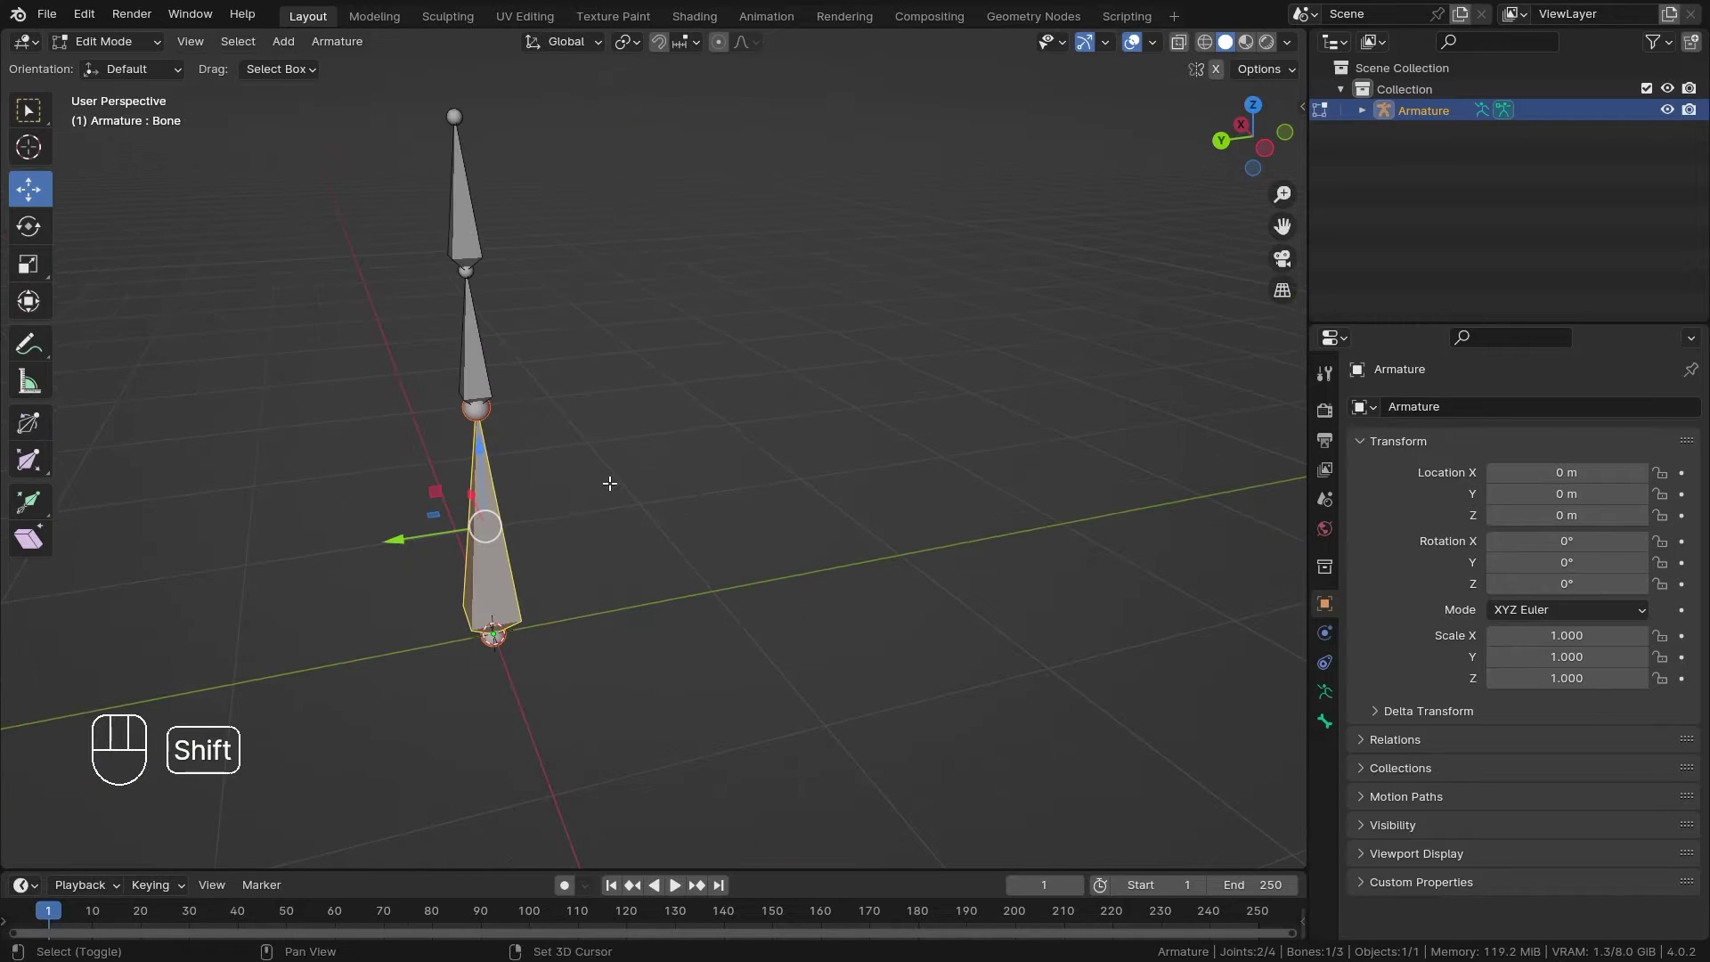
key("shift+d")
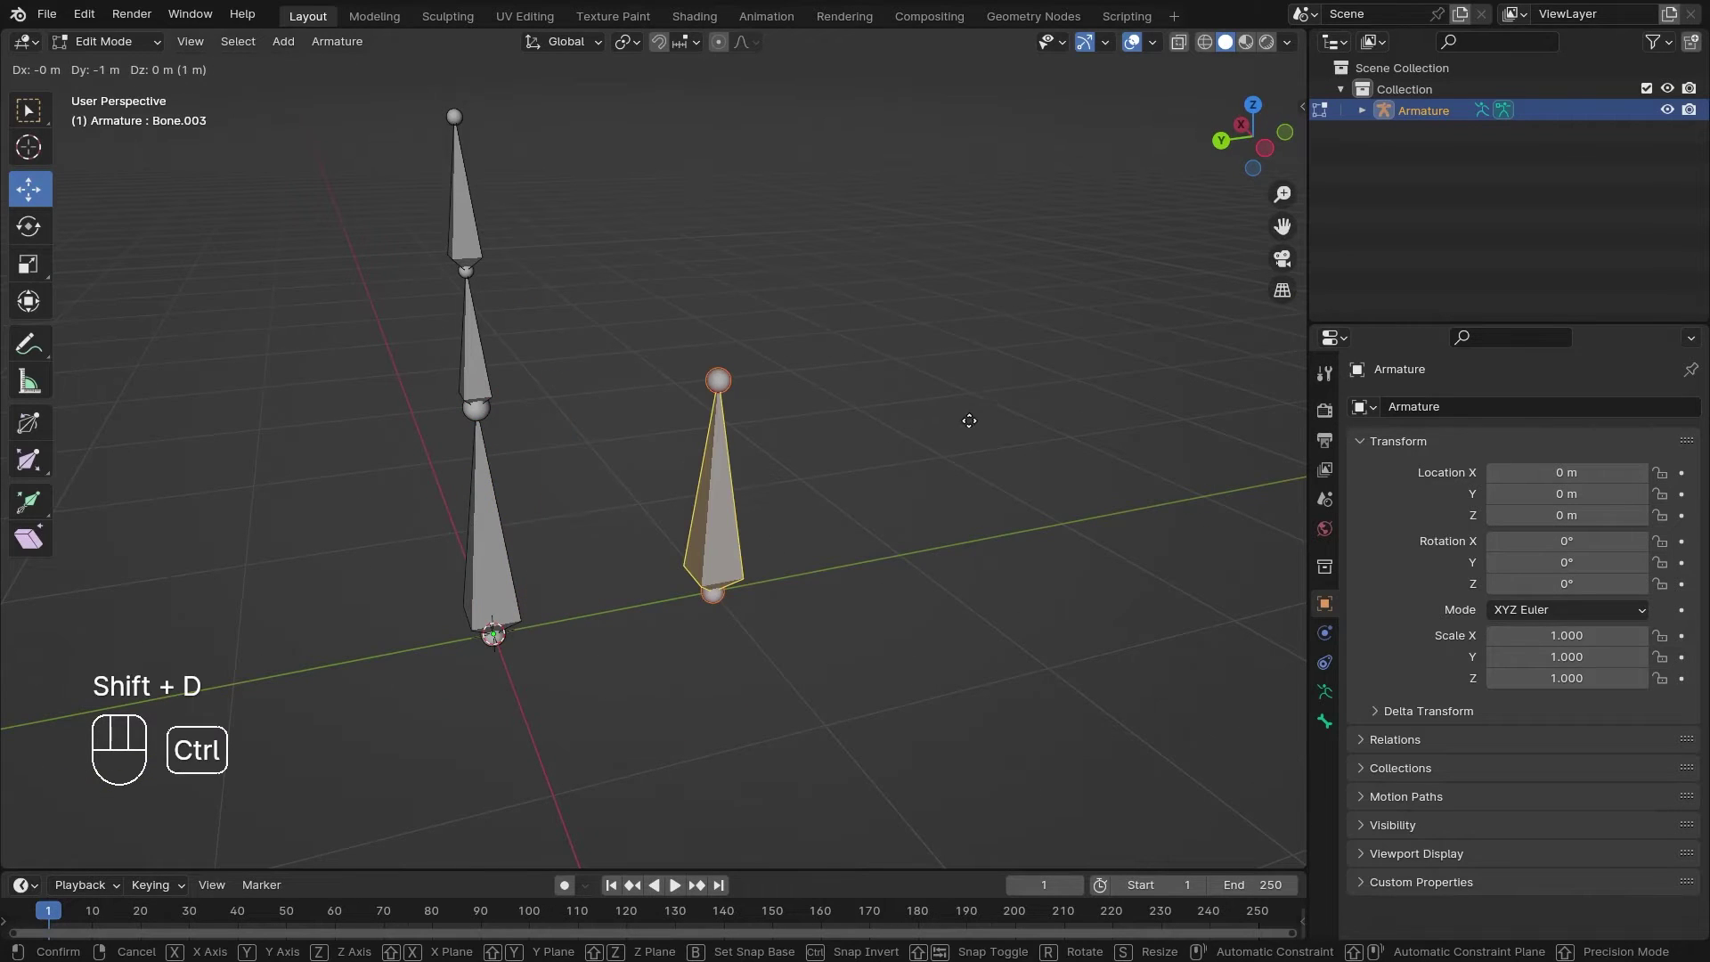
left_click(1030, 421)
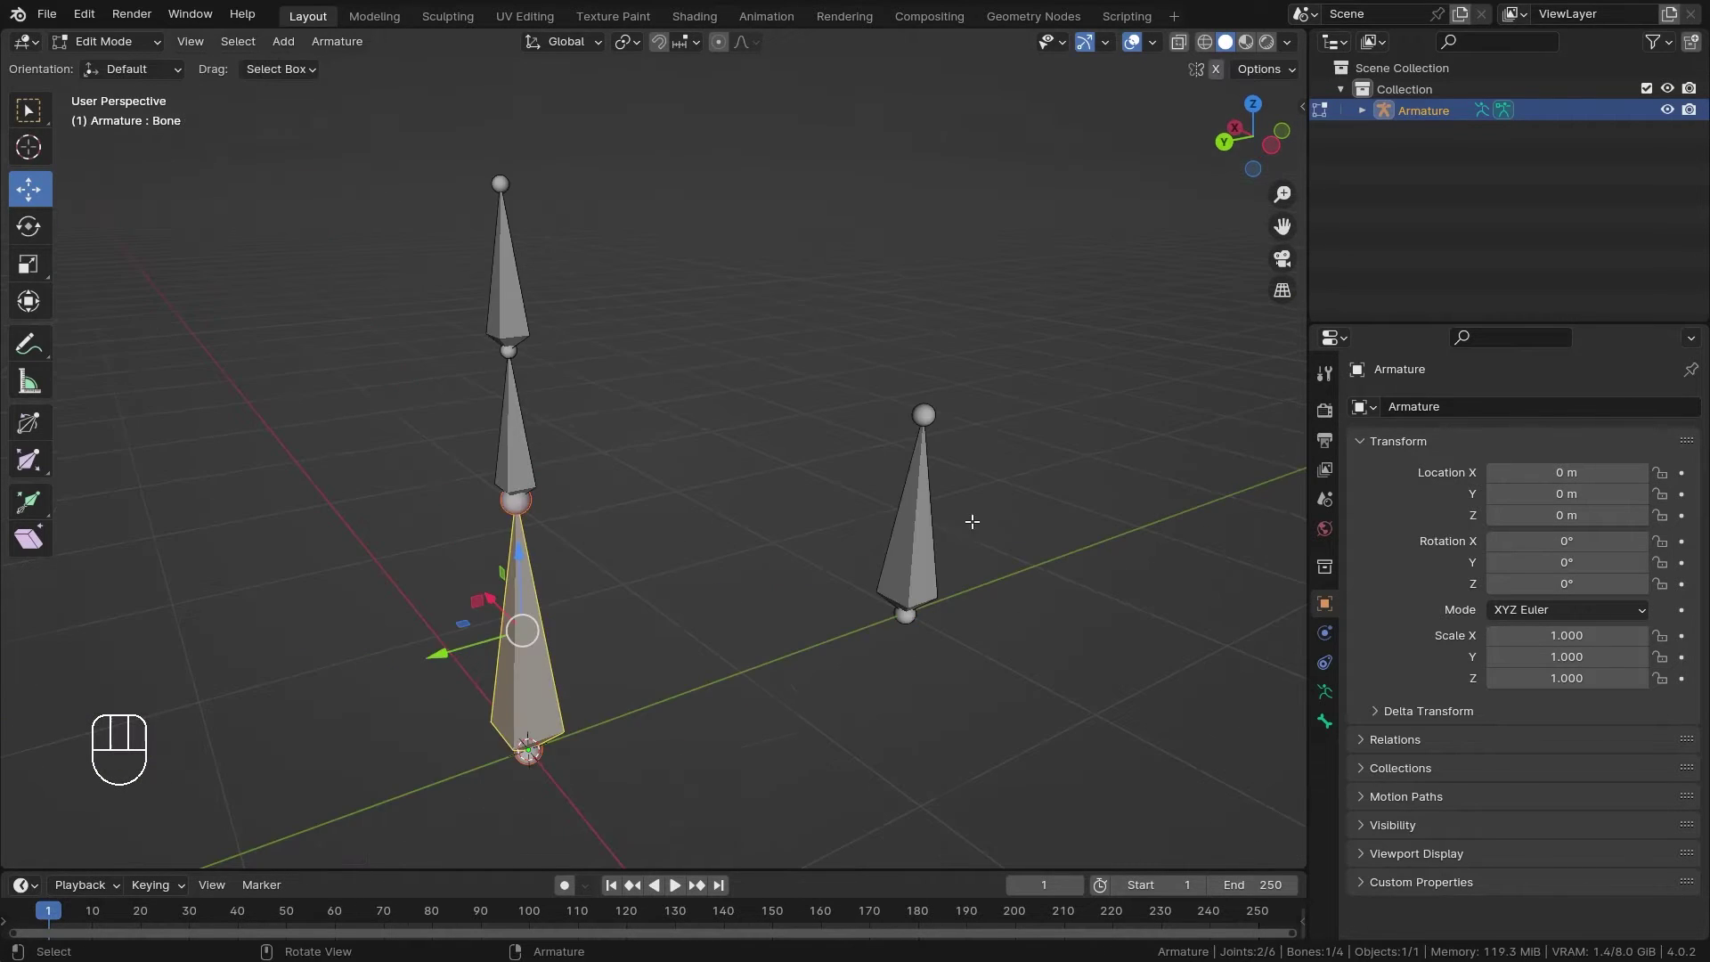
left_click(919, 544)
In Armature Viewport Display, turn on Names and Axes with axes Position 0.5
left_click(1324, 691)
scroll(1497, 784, "down", 5)
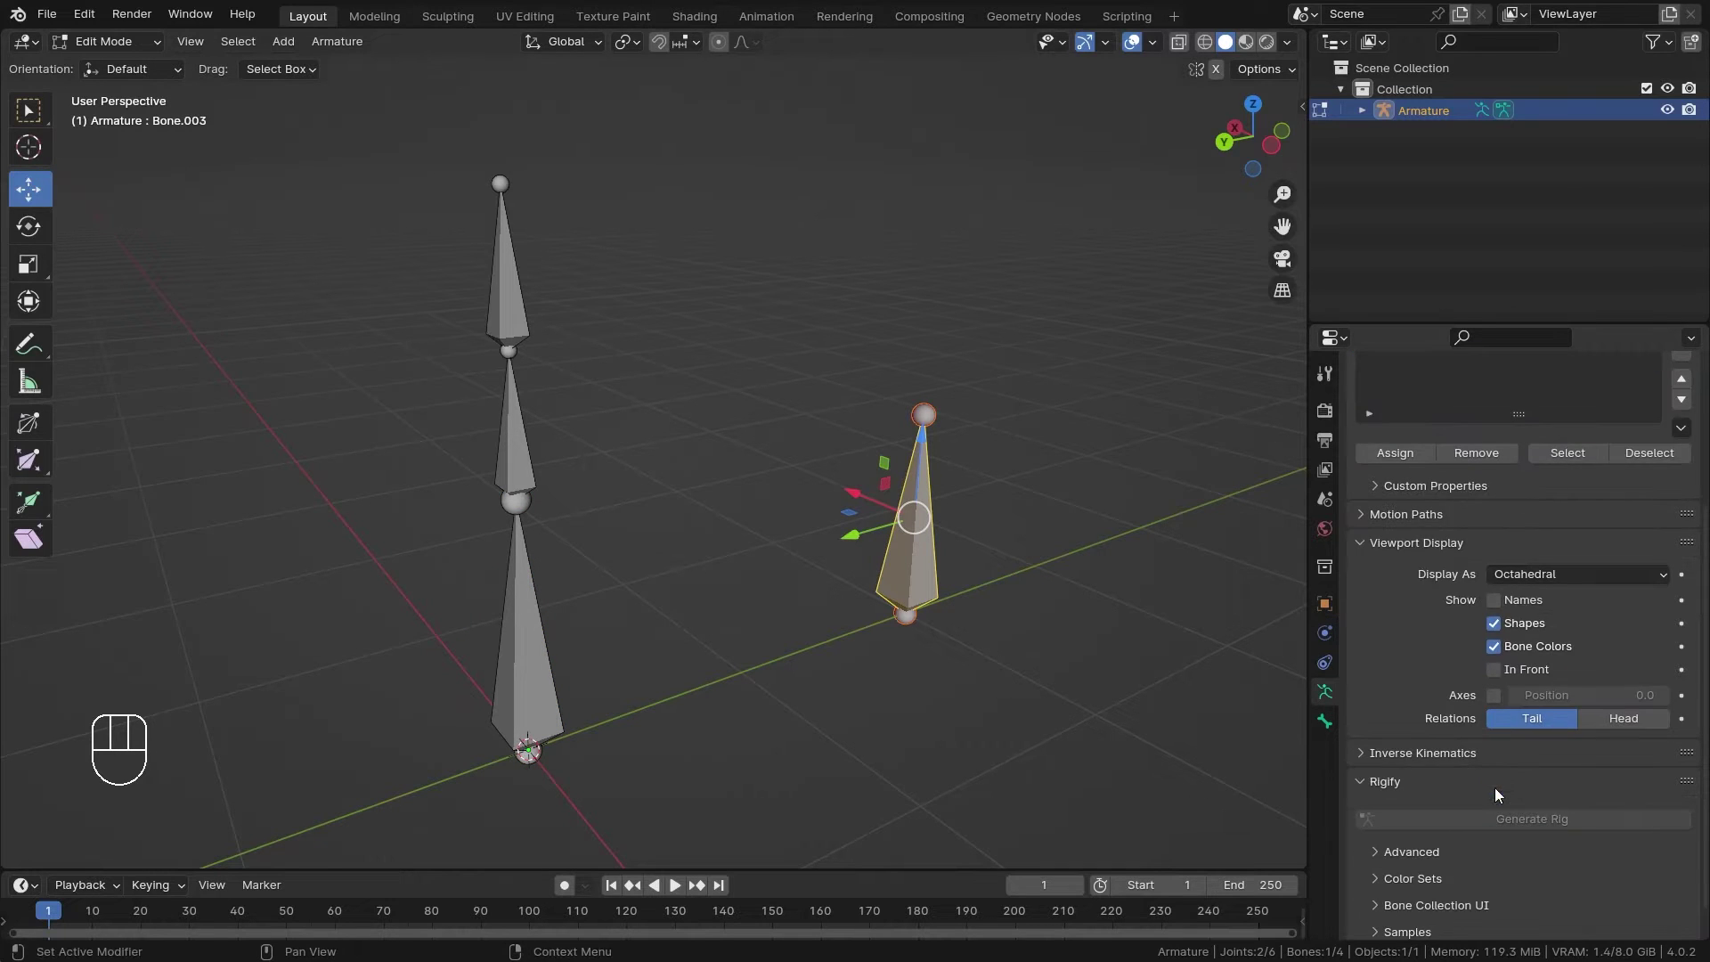
left_click(1515, 601)
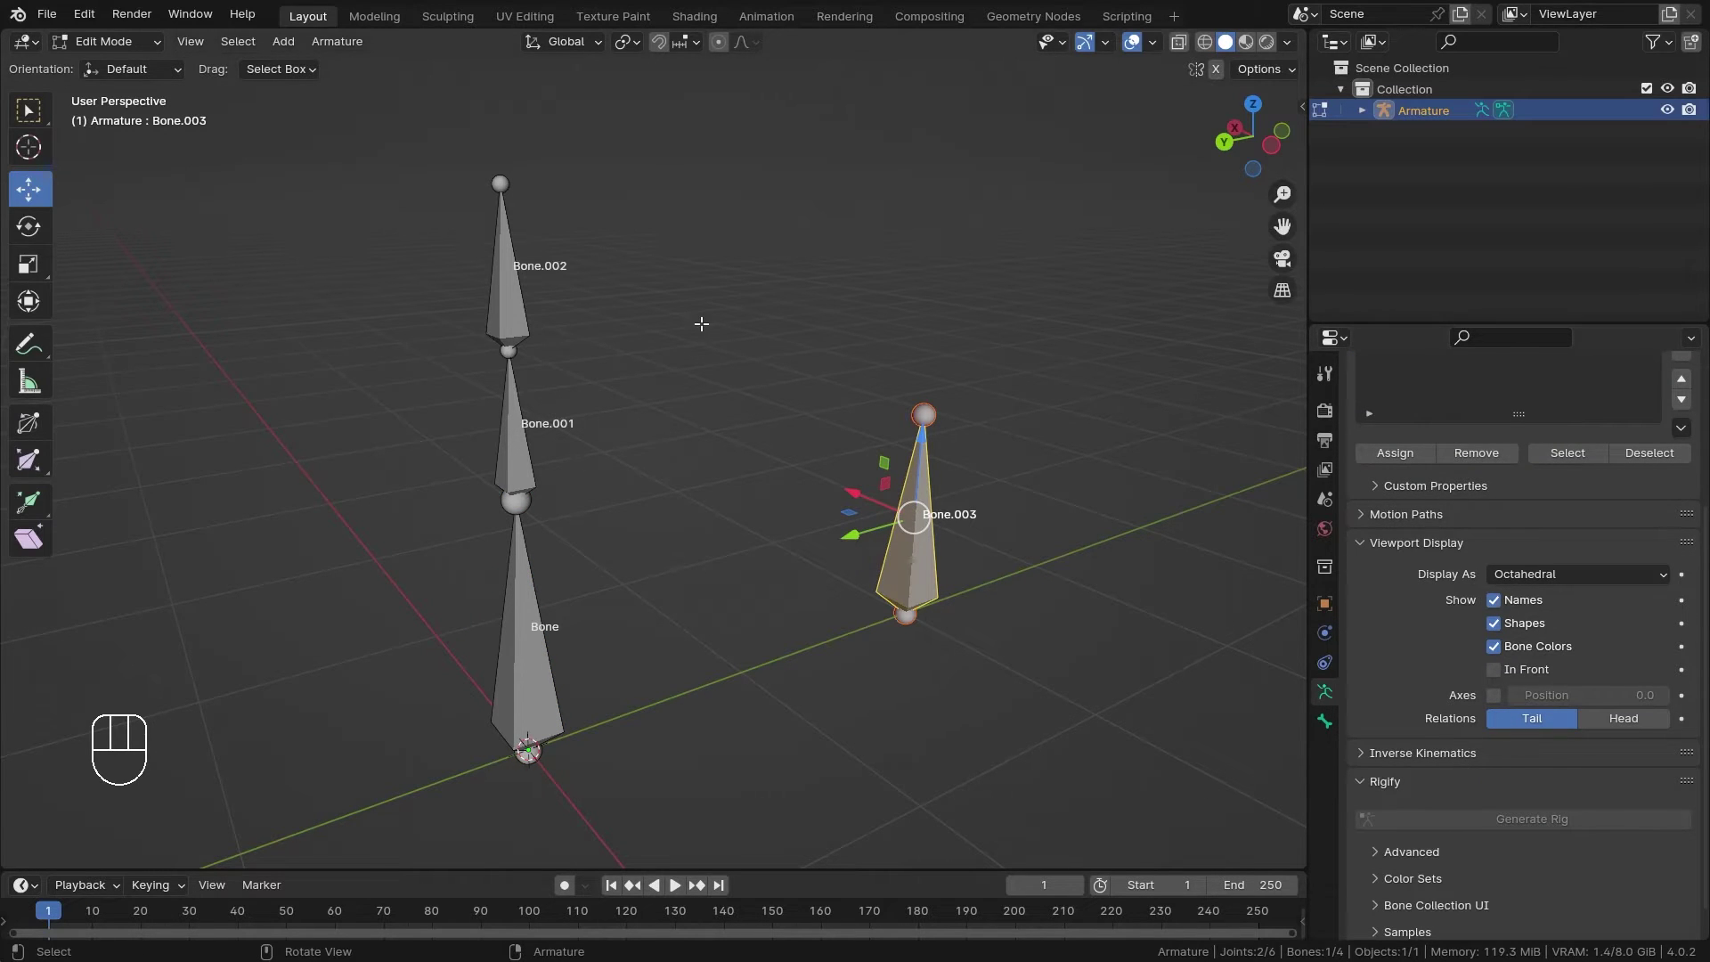
left_click(1493, 696)
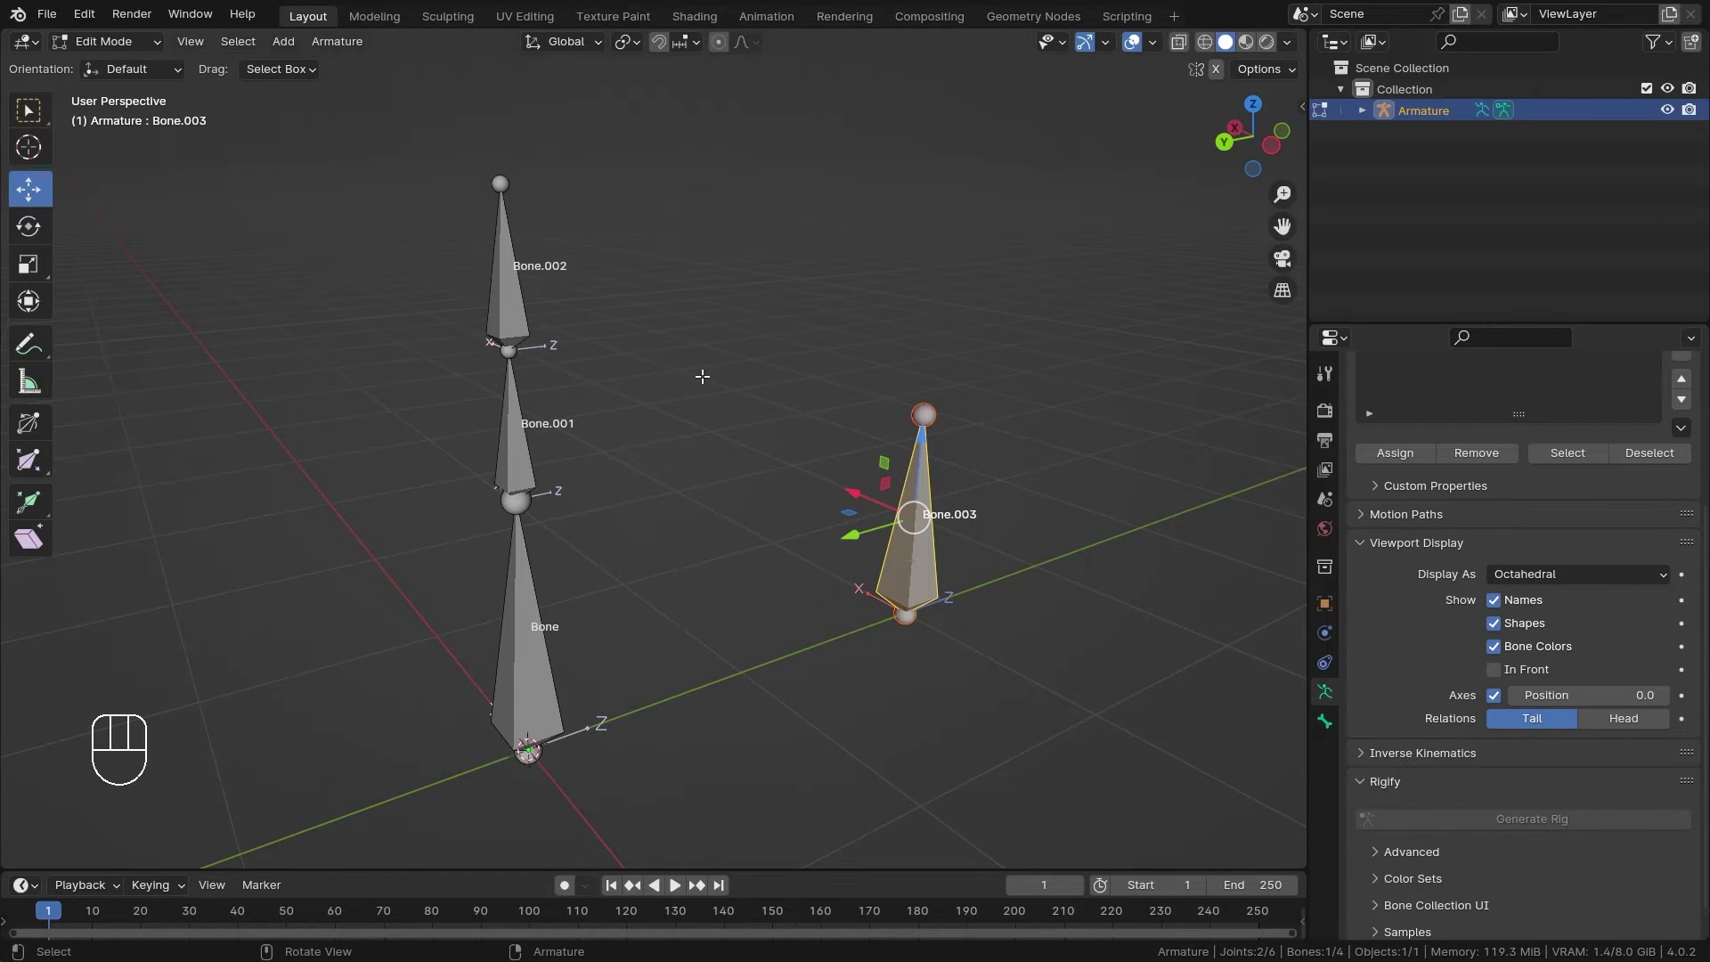
left_click_drag(1567, 694, 1594, 696)
middle_click_drag(551, 383, 689, 375)
Switch the viewport to wireframe shading and zoom in on the bones
key("z")
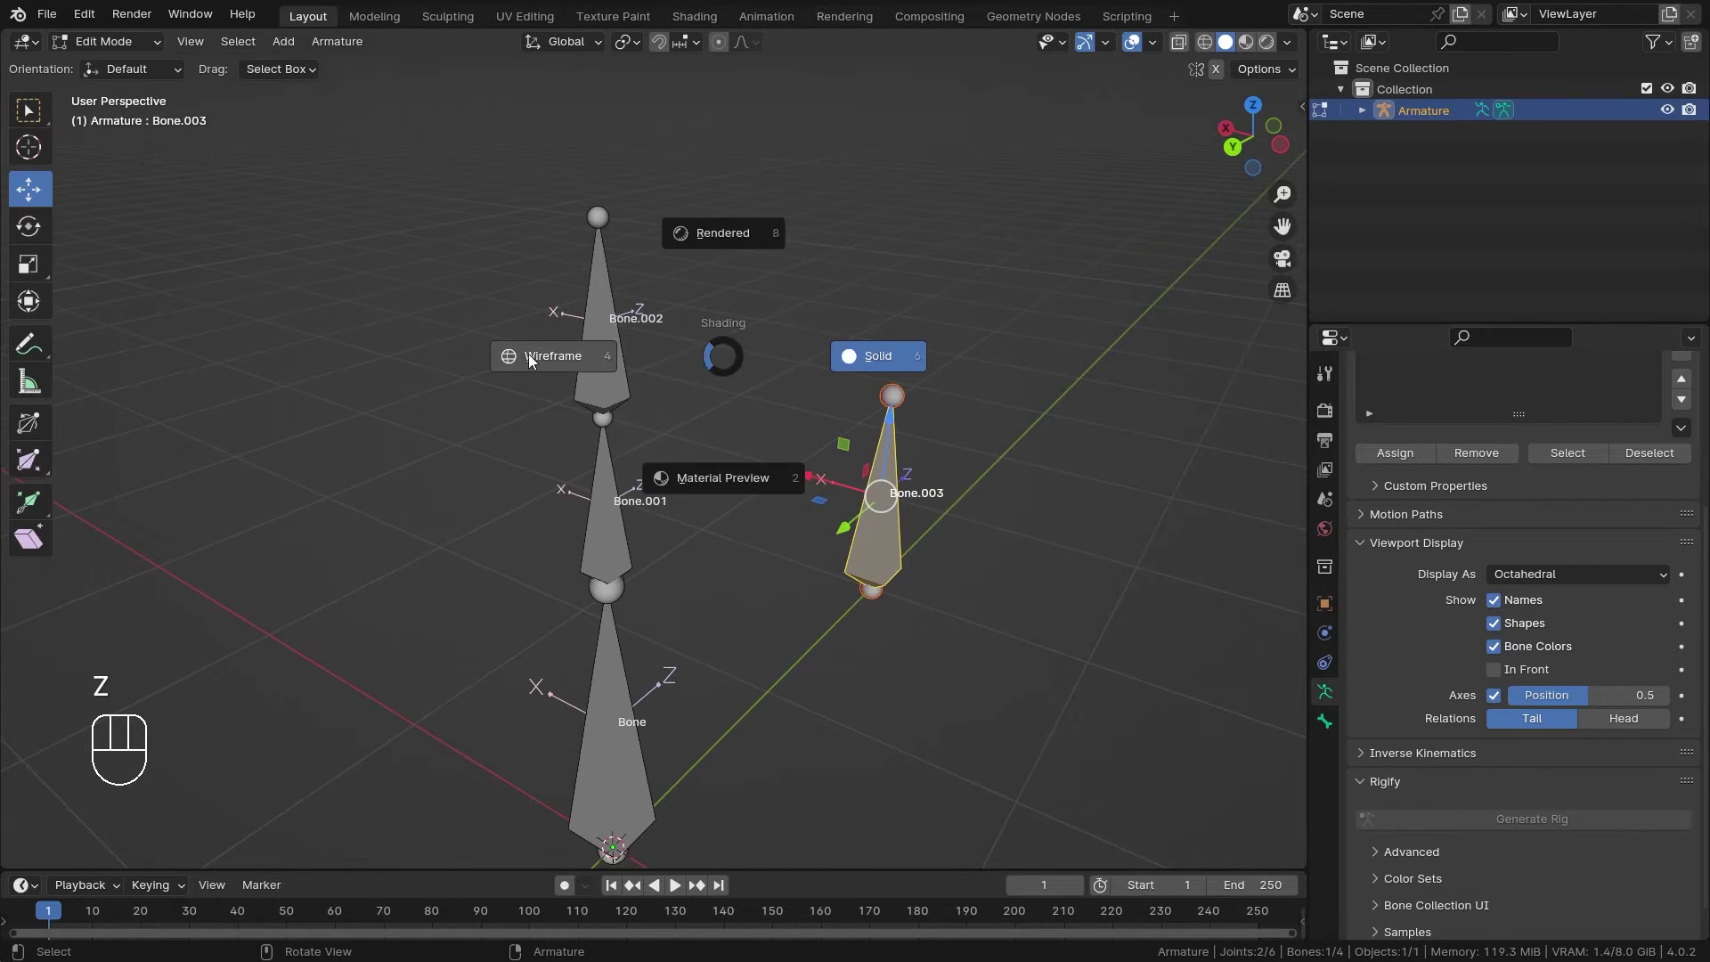
left_click(527, 356)
mouse_move(714, 374)
middle_mouse_down("ctrl")
mouse_move(733, 442)
mouse_move(584, 467)
mouse_move(616, 516)
mouse_move(579, 499)
middle_mouse_up("ctrl")
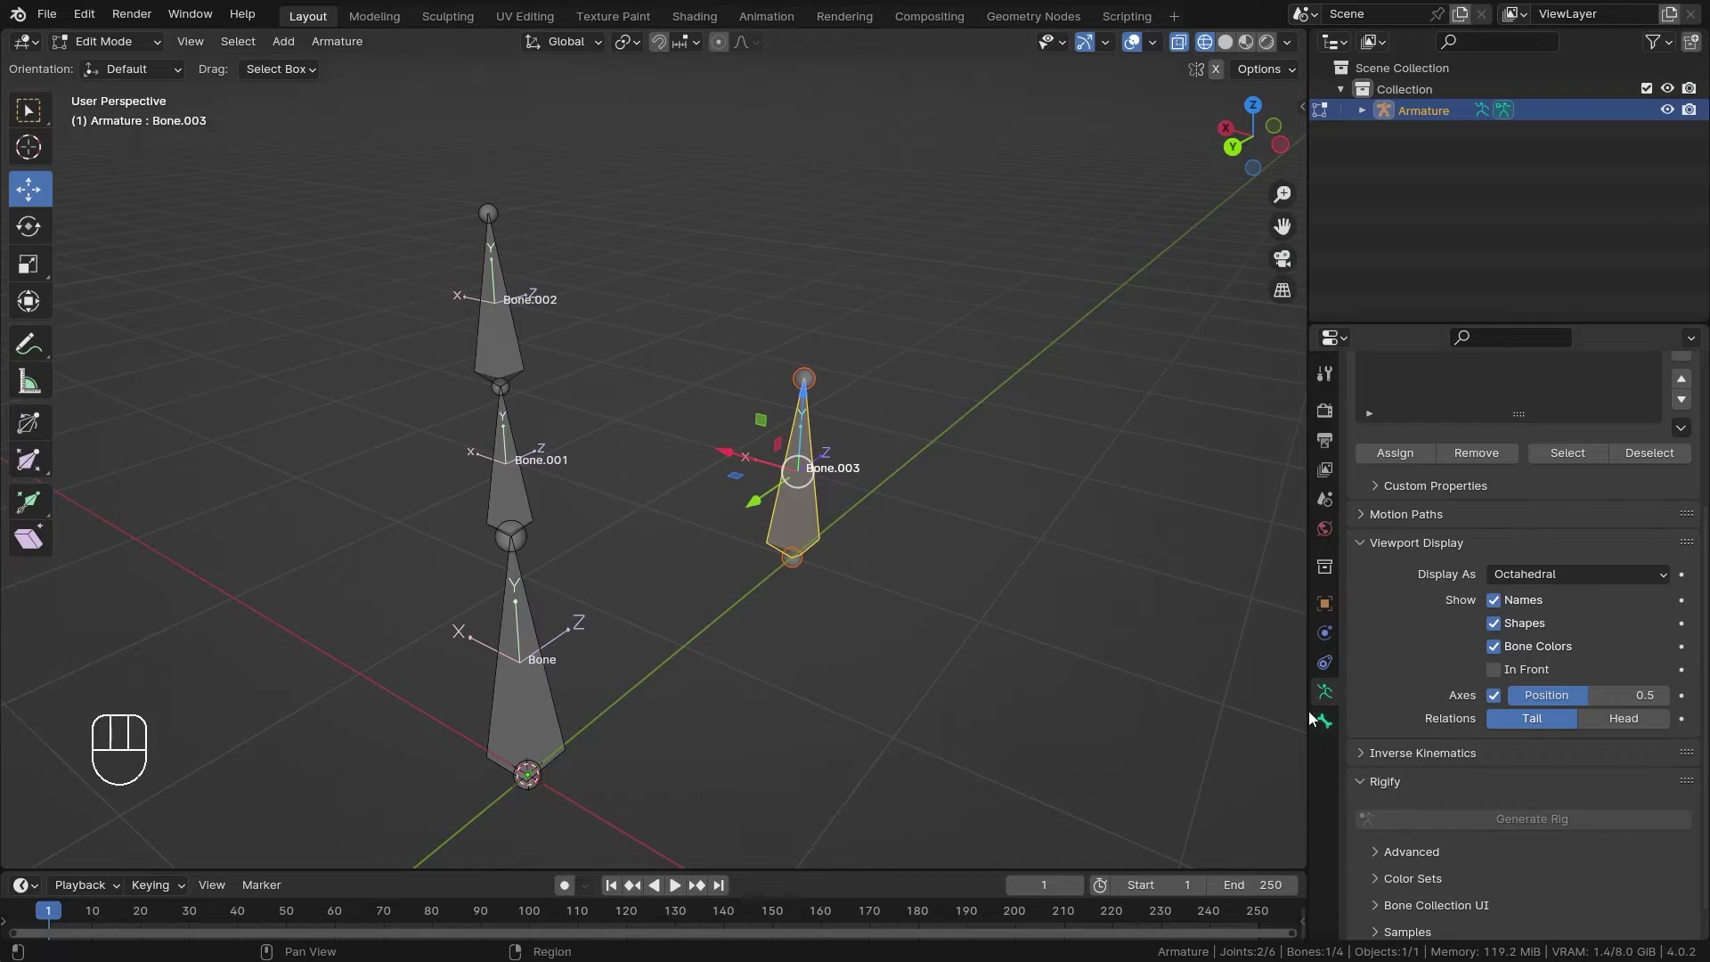
Switch the armature to Pose Mode, save, and reselect Bone.003
key("ctrl+Tab")
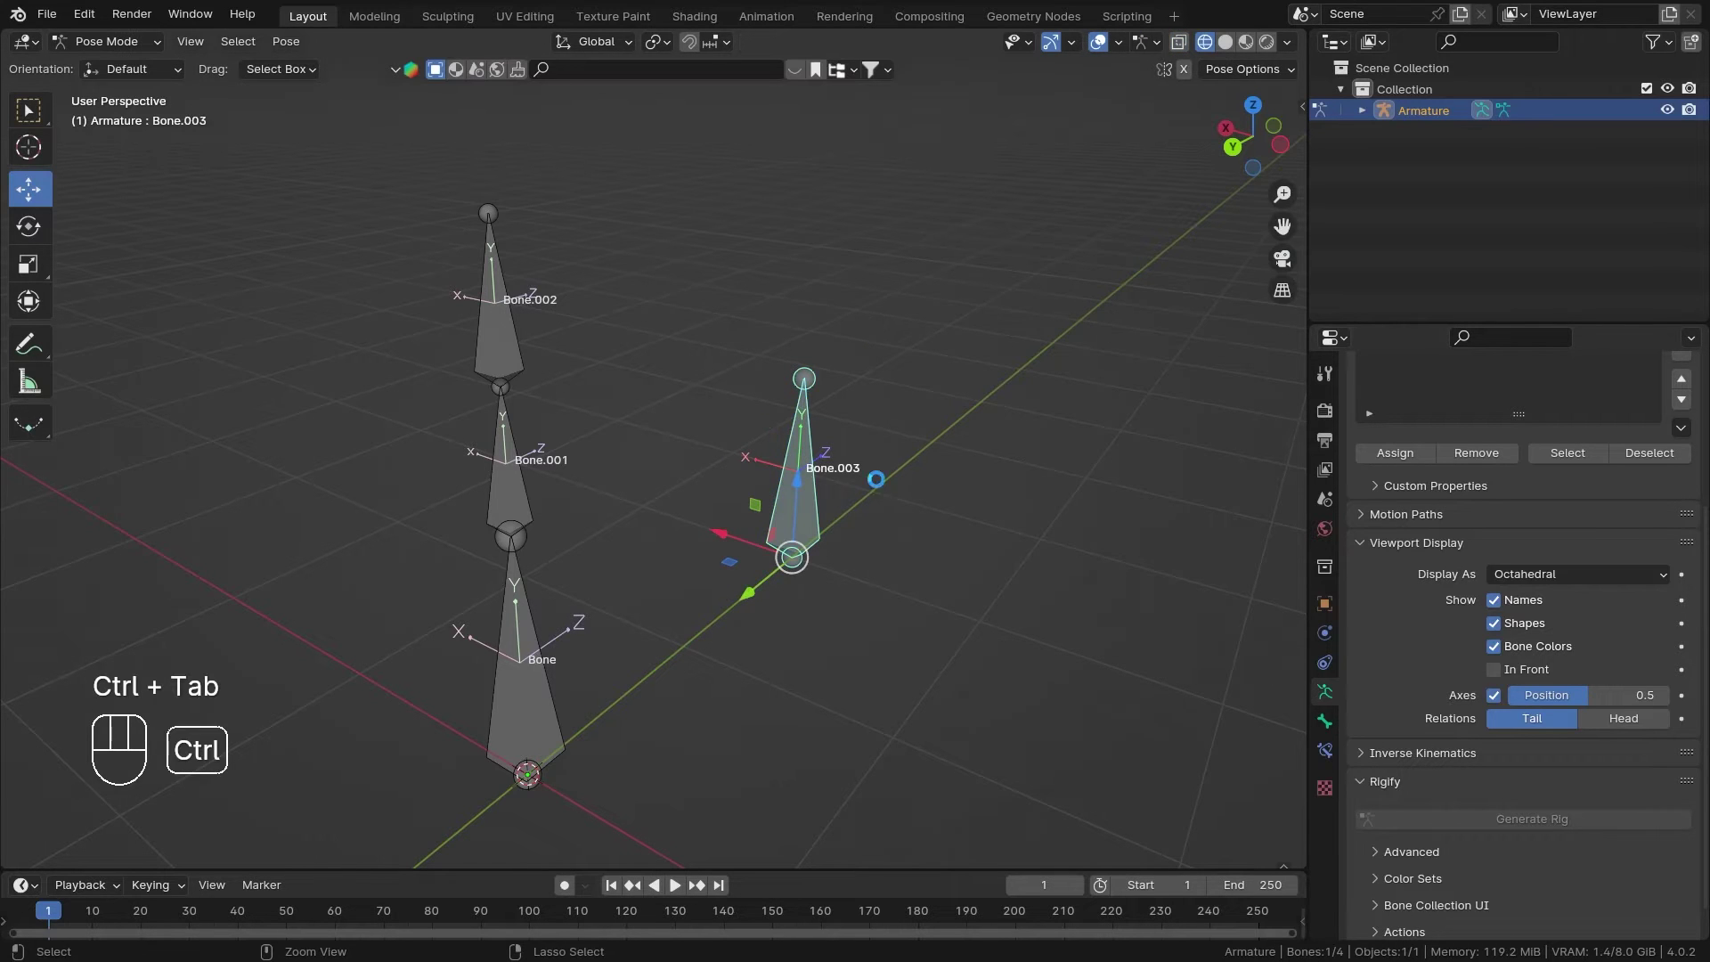
key("ctrl+s")
left_click(923, 538)
left_click(787, 483)
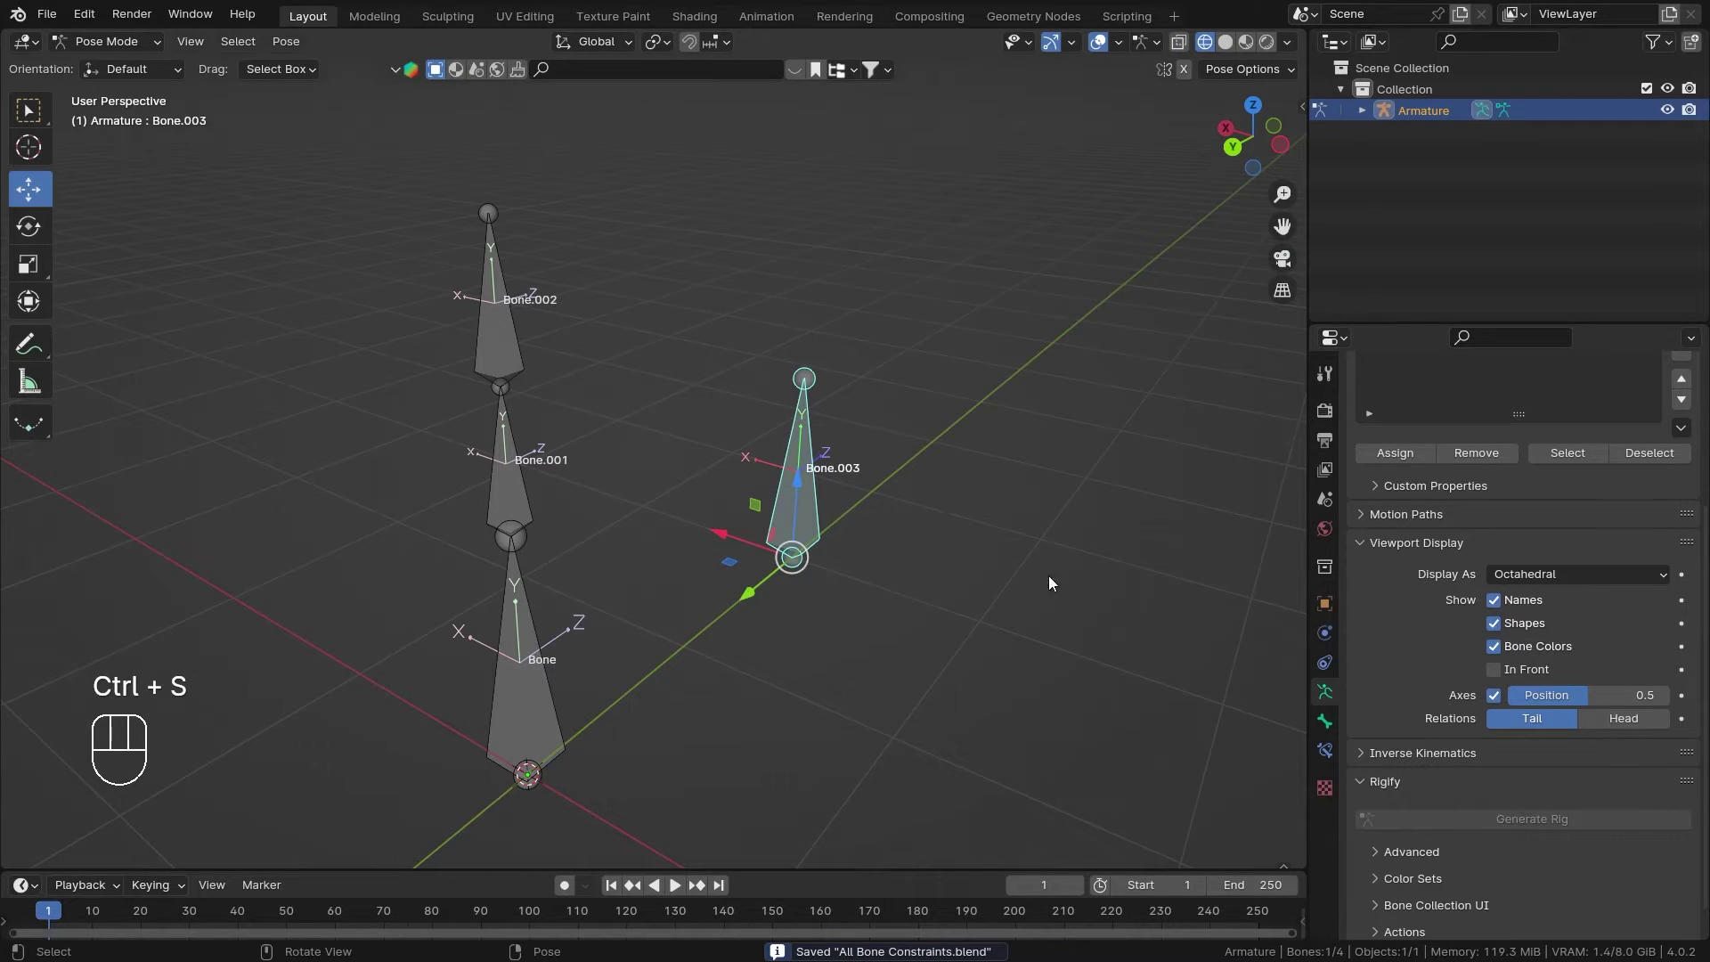
Show Bone.003's Bone Constraints properties and save the file again
left_click(1326, 751)
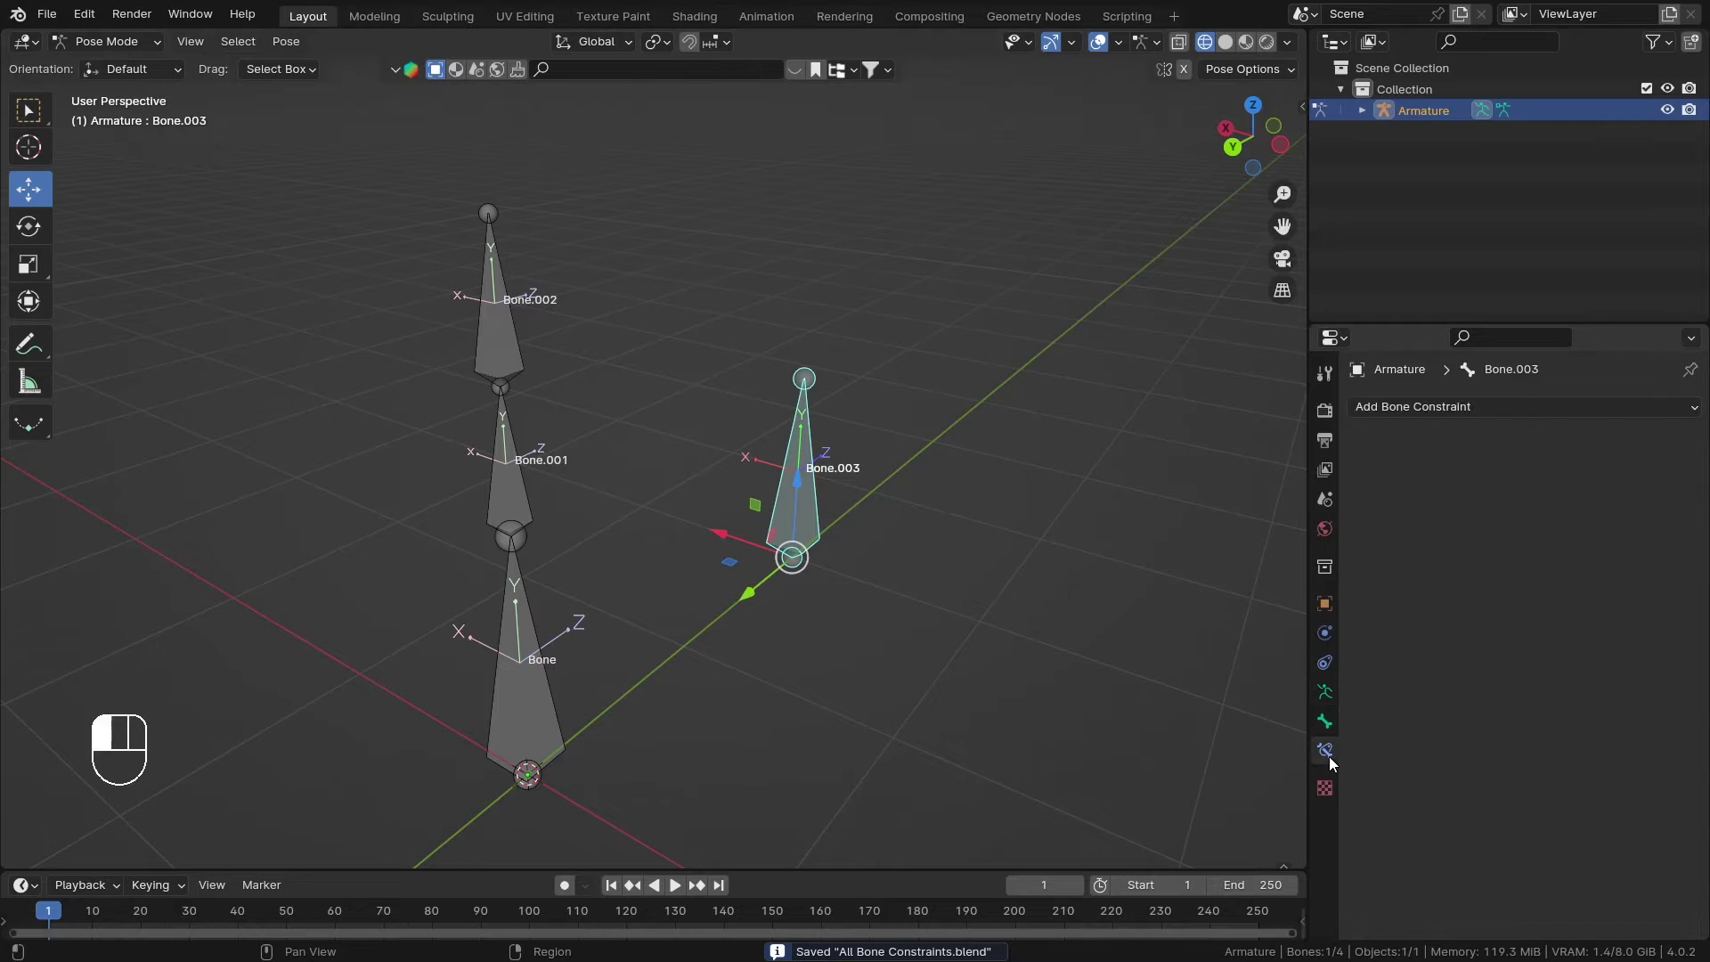
middle_click_drag(872, 504, 947, 535)
key("ctrl+s")
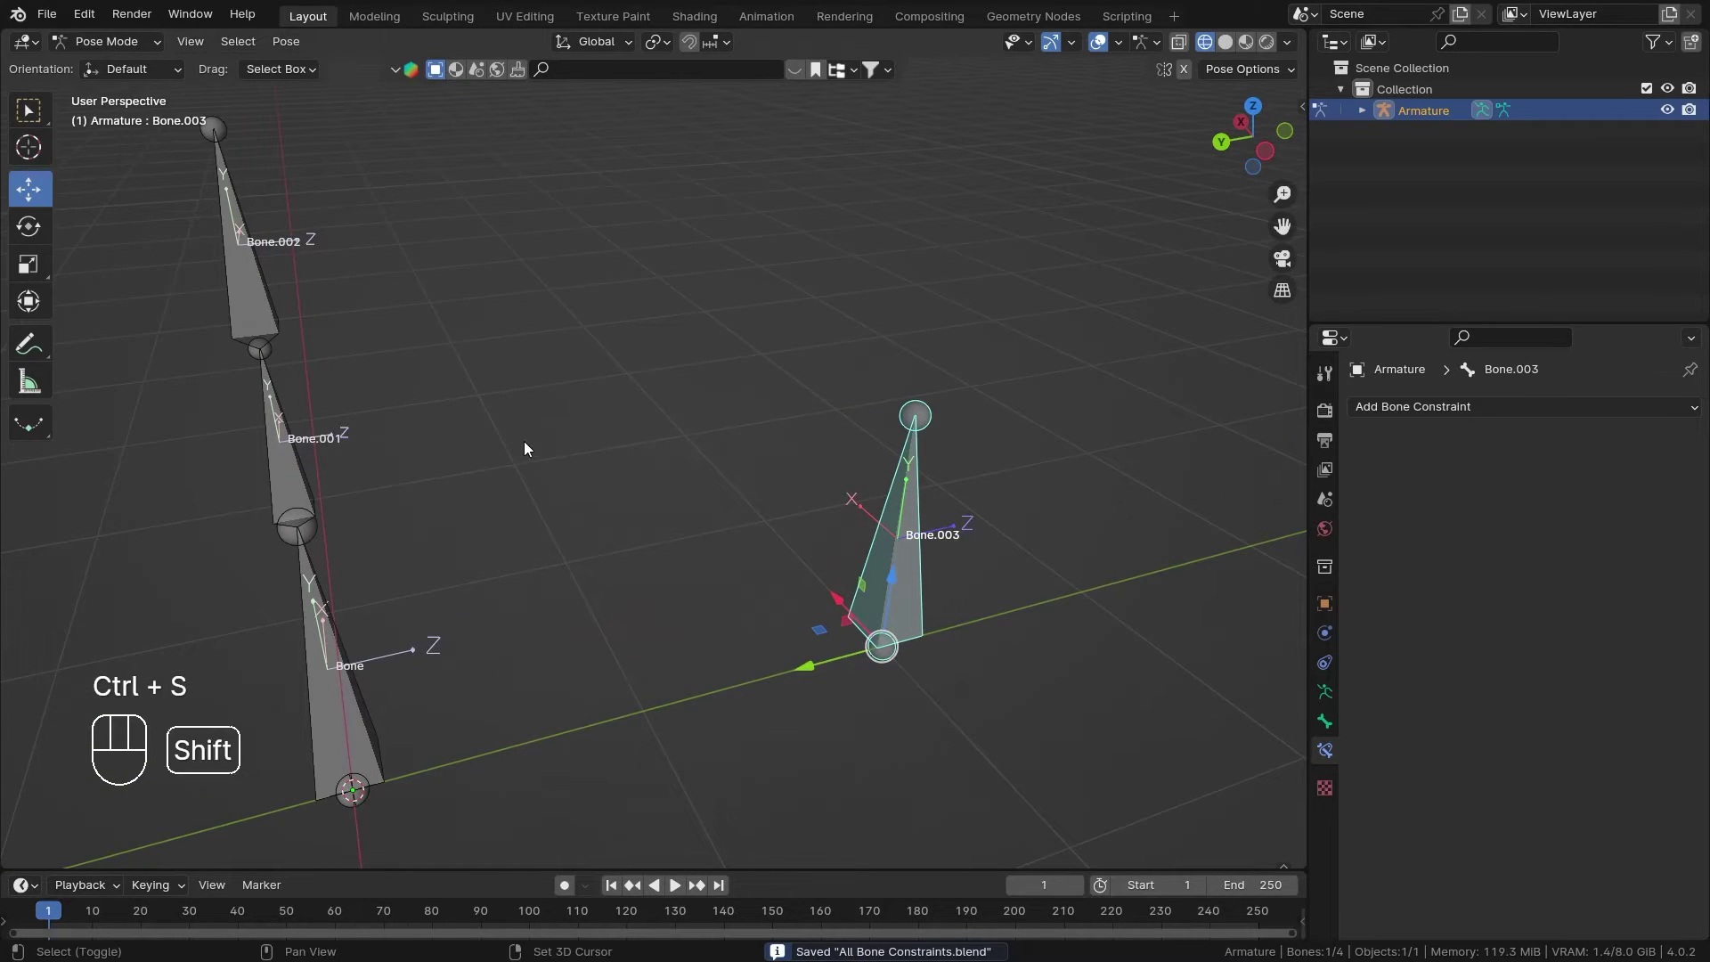
middle_click_drag(549, 447, 670, 456, "shift")
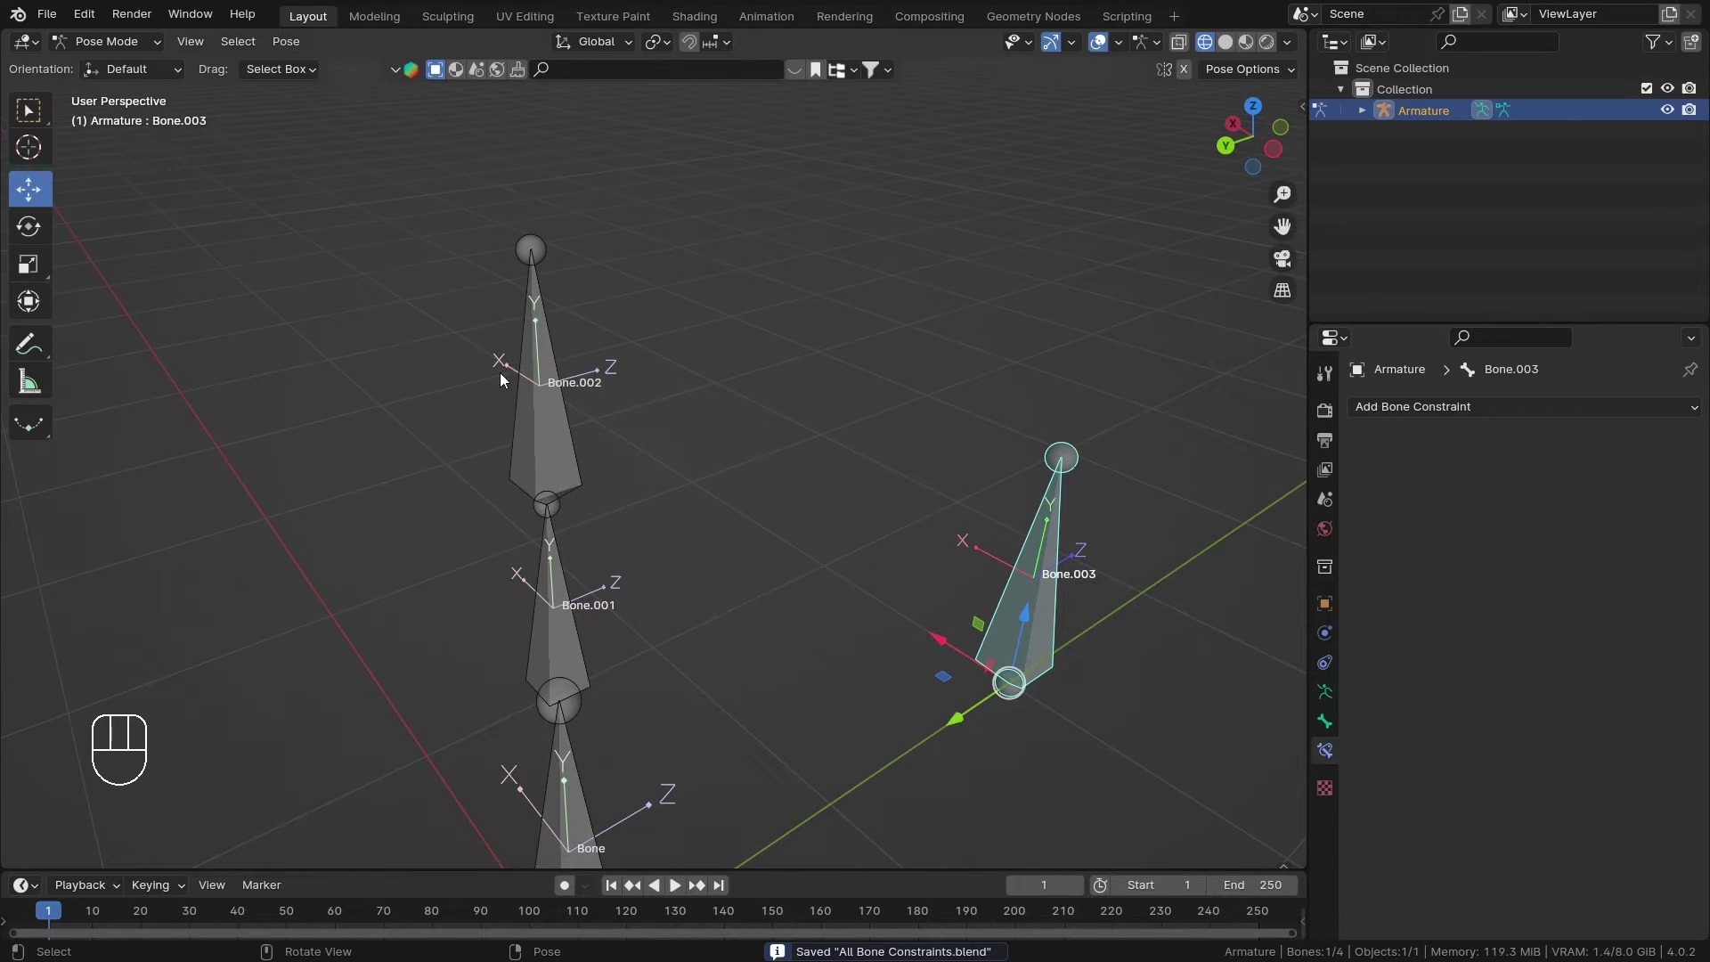
middle_click_drag(820, 494, 792, 494, "shift")
Add a Copy Scale bone constraint to Bone.003
left_click(1442, 407)
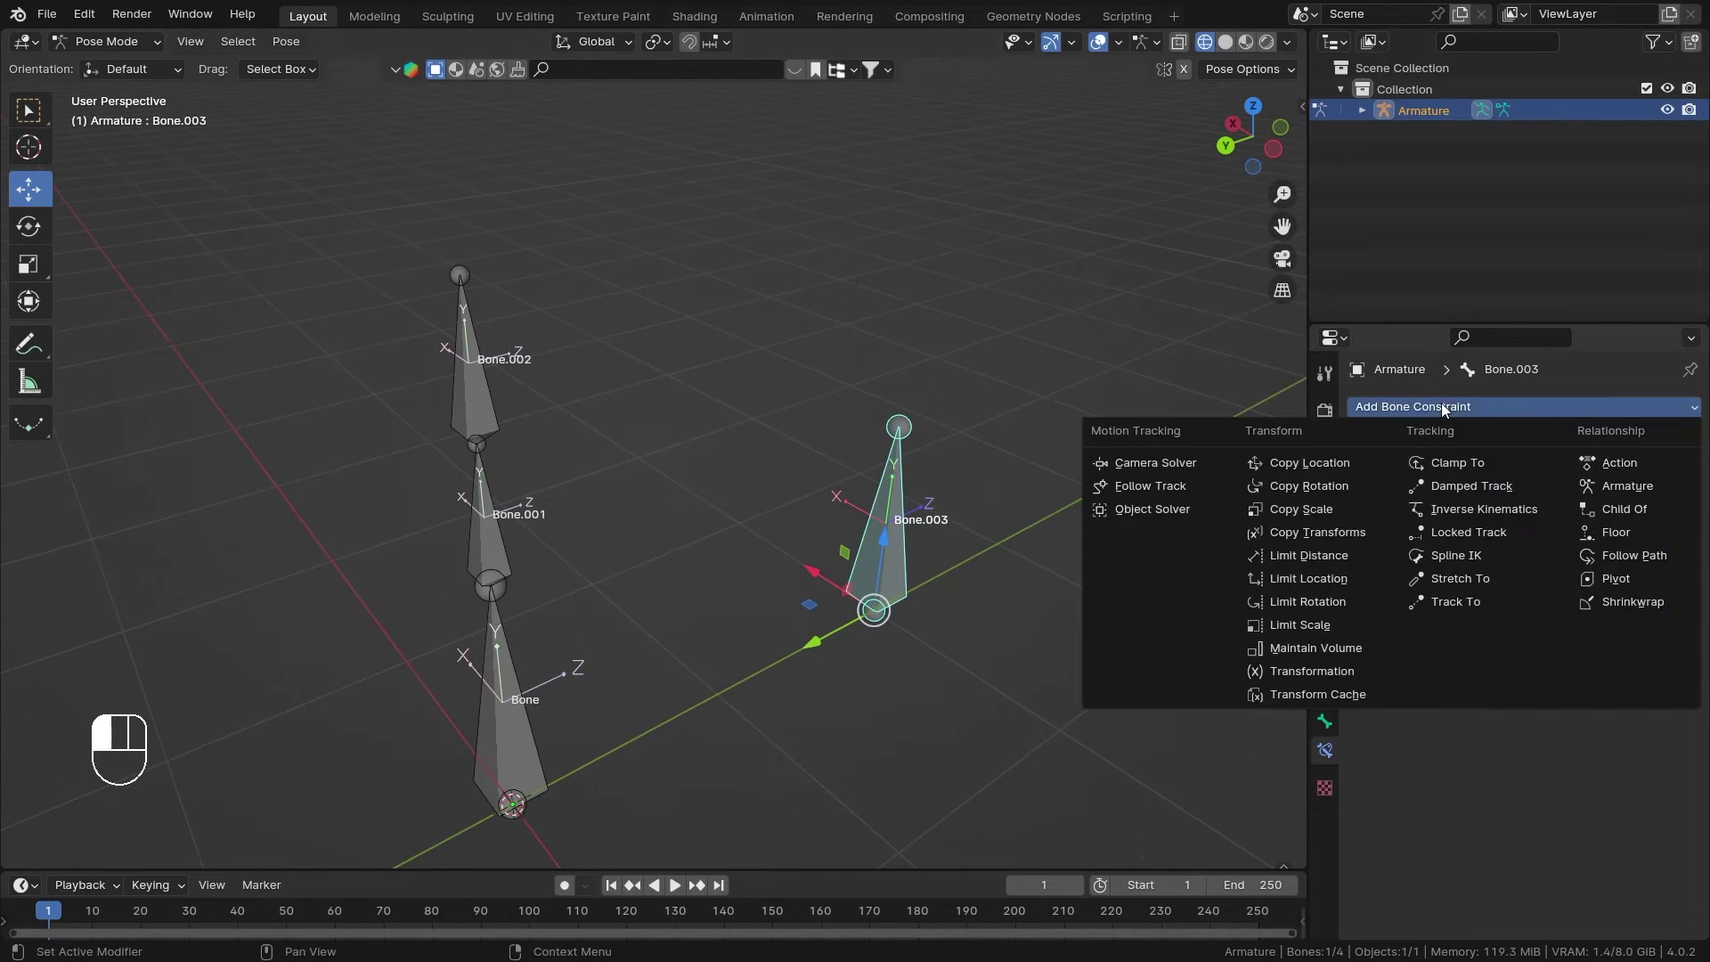
left_click(1310, 512)
middle_click_drag(895, 535, 1266, 491)
middle_click_drag(892, 517, 825, 521)
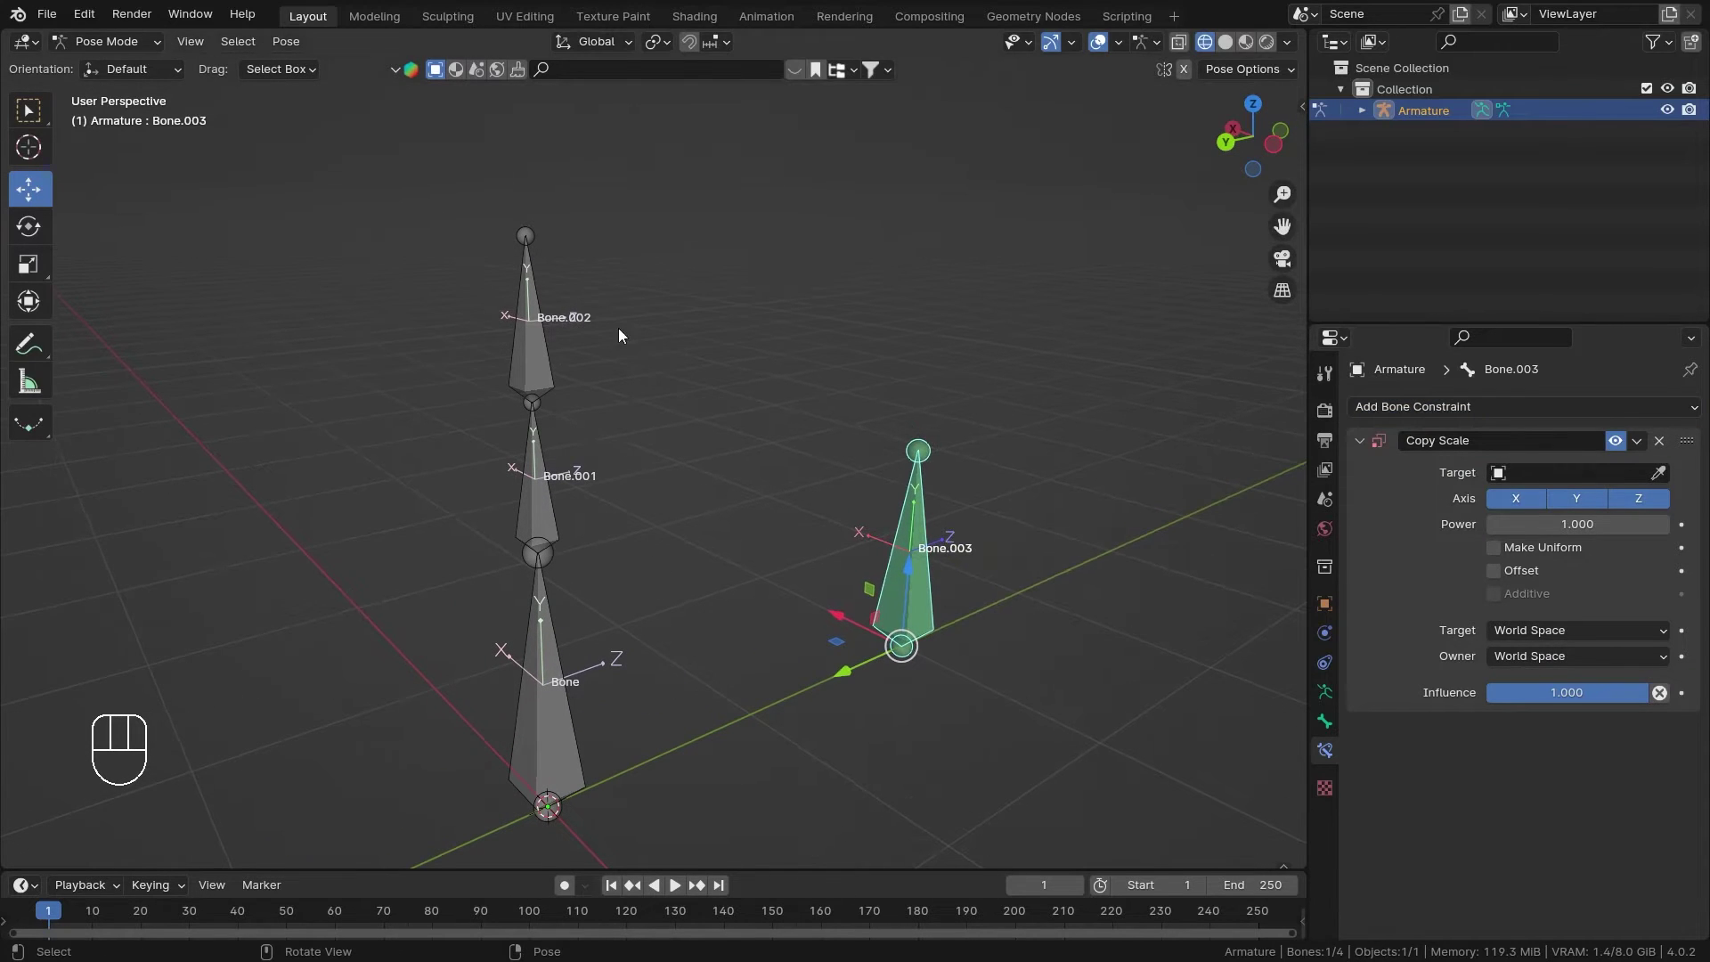
Set the Copy Scale target to the Armature with Bone.002 as the target bone
left_click(1658, 472)
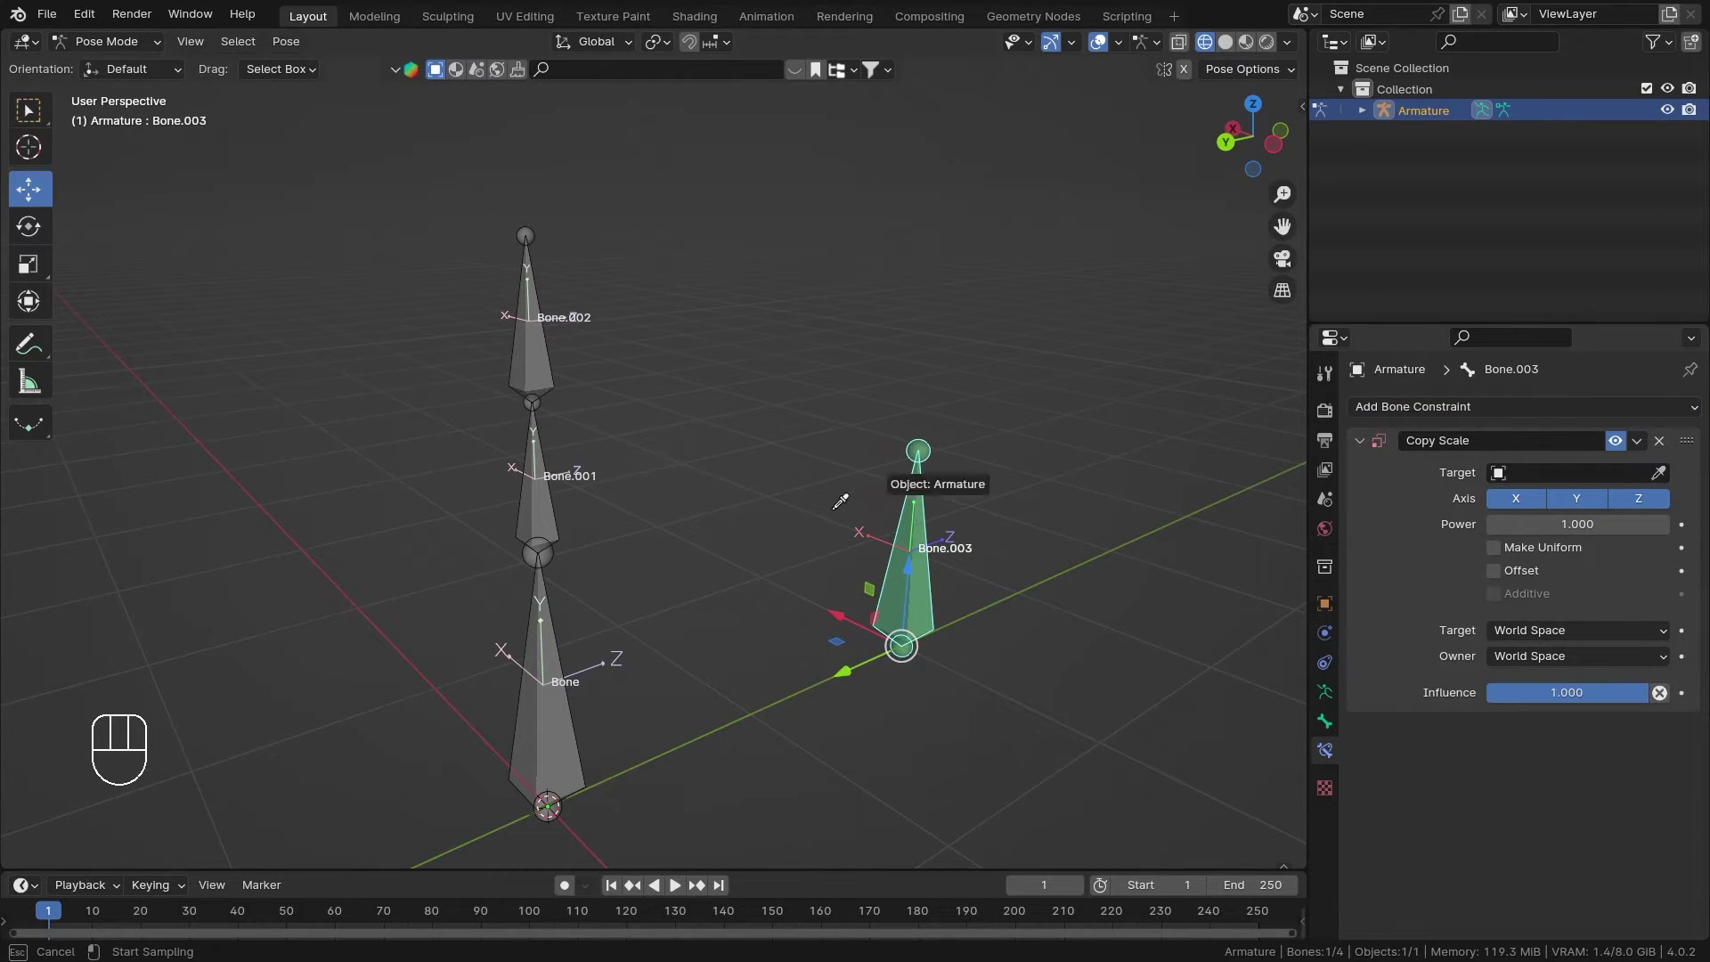
left_click(544, 493)
left_click(1523, 498)
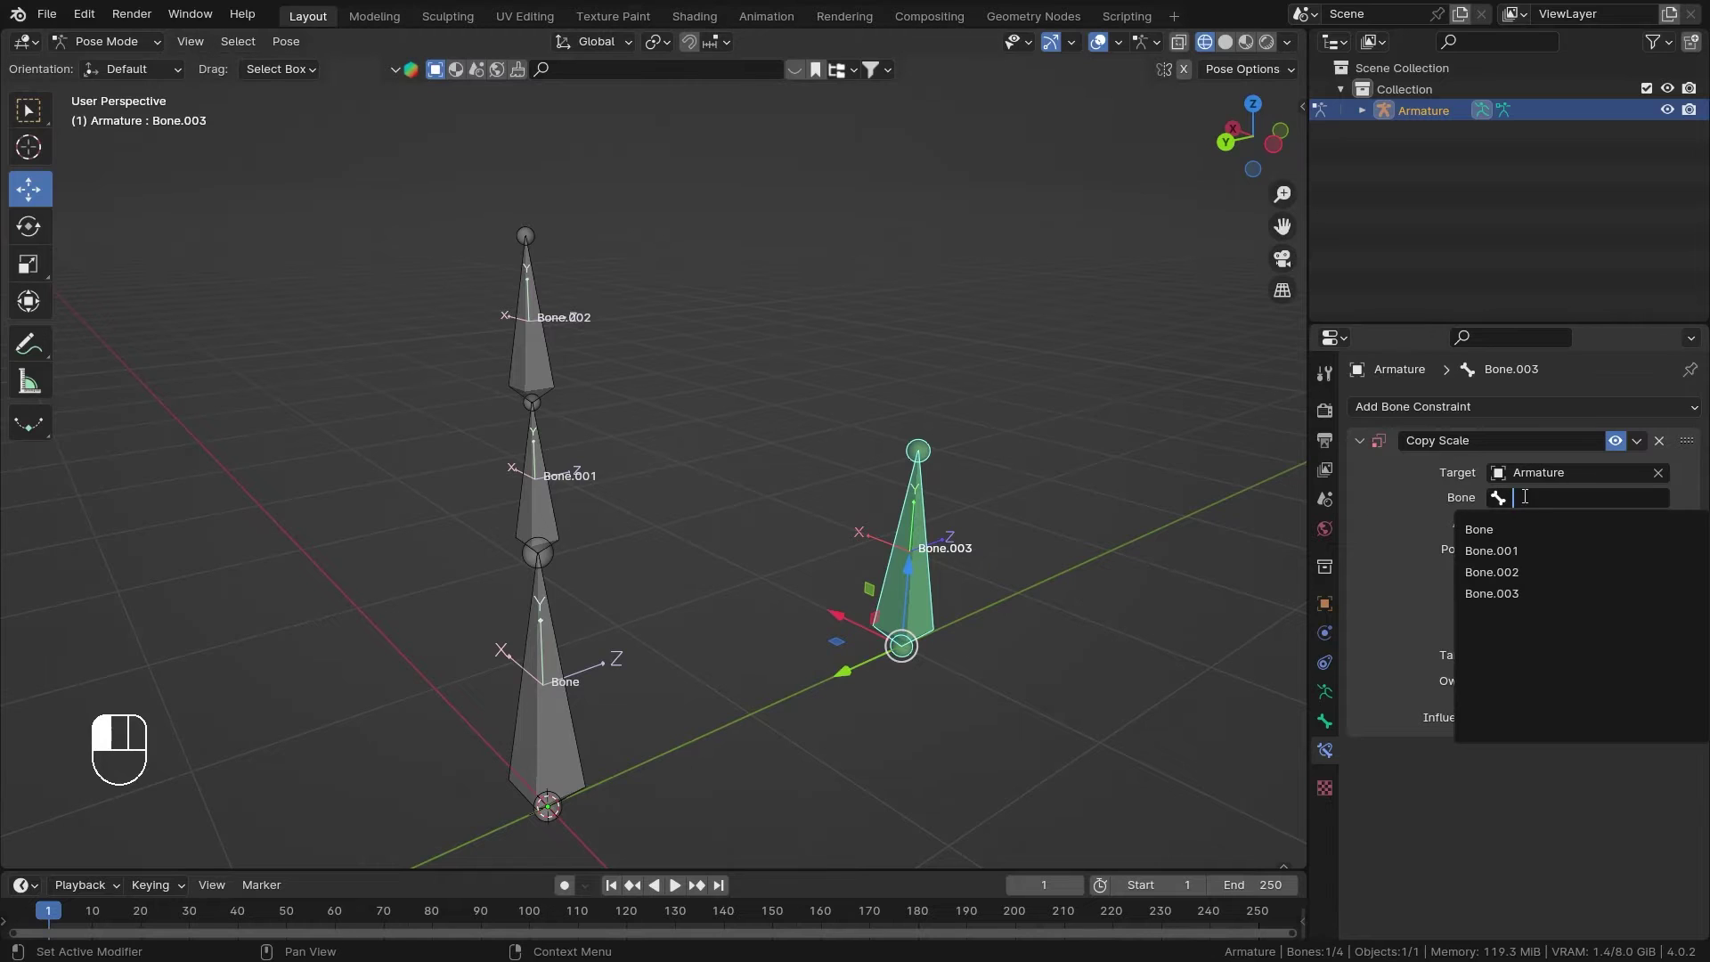
left_click(1500, 572)
middle_click_drag(855, 419, 758, 444, "shift")
Save, then test-scale Bone.002 uniformly and along Y, cancelling each time
key("ctrl+s")
left_click(493, 380)
key("s")
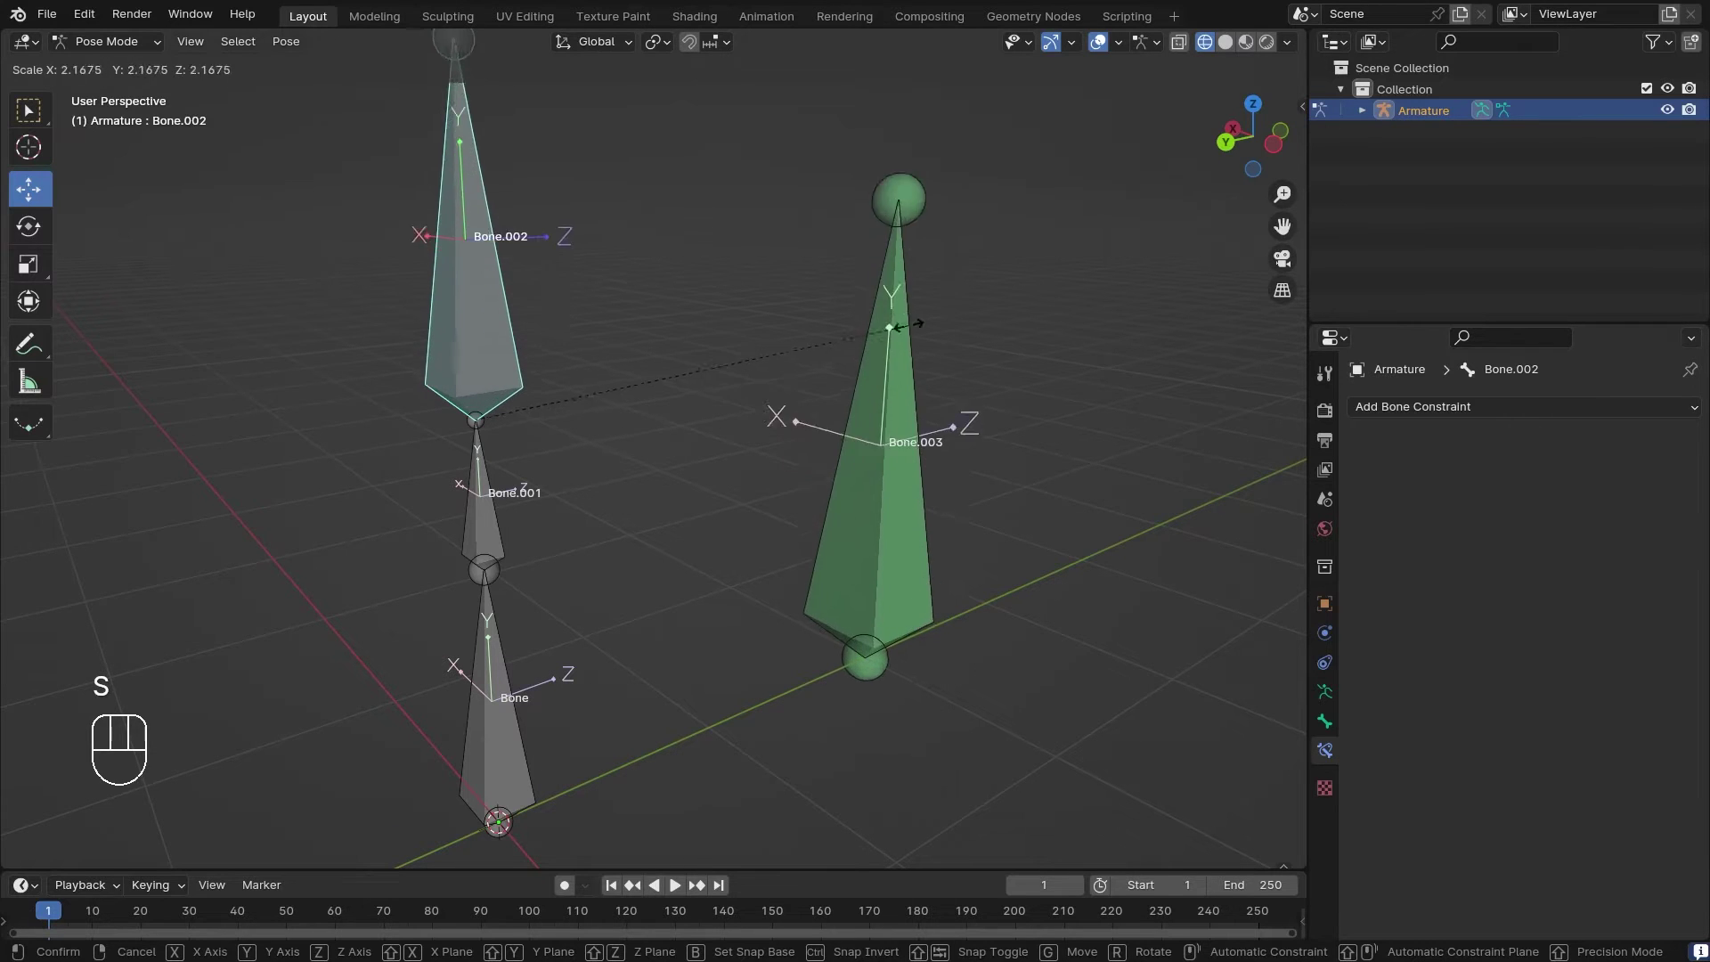
right_click(684, 388)
key("s")
key("y")
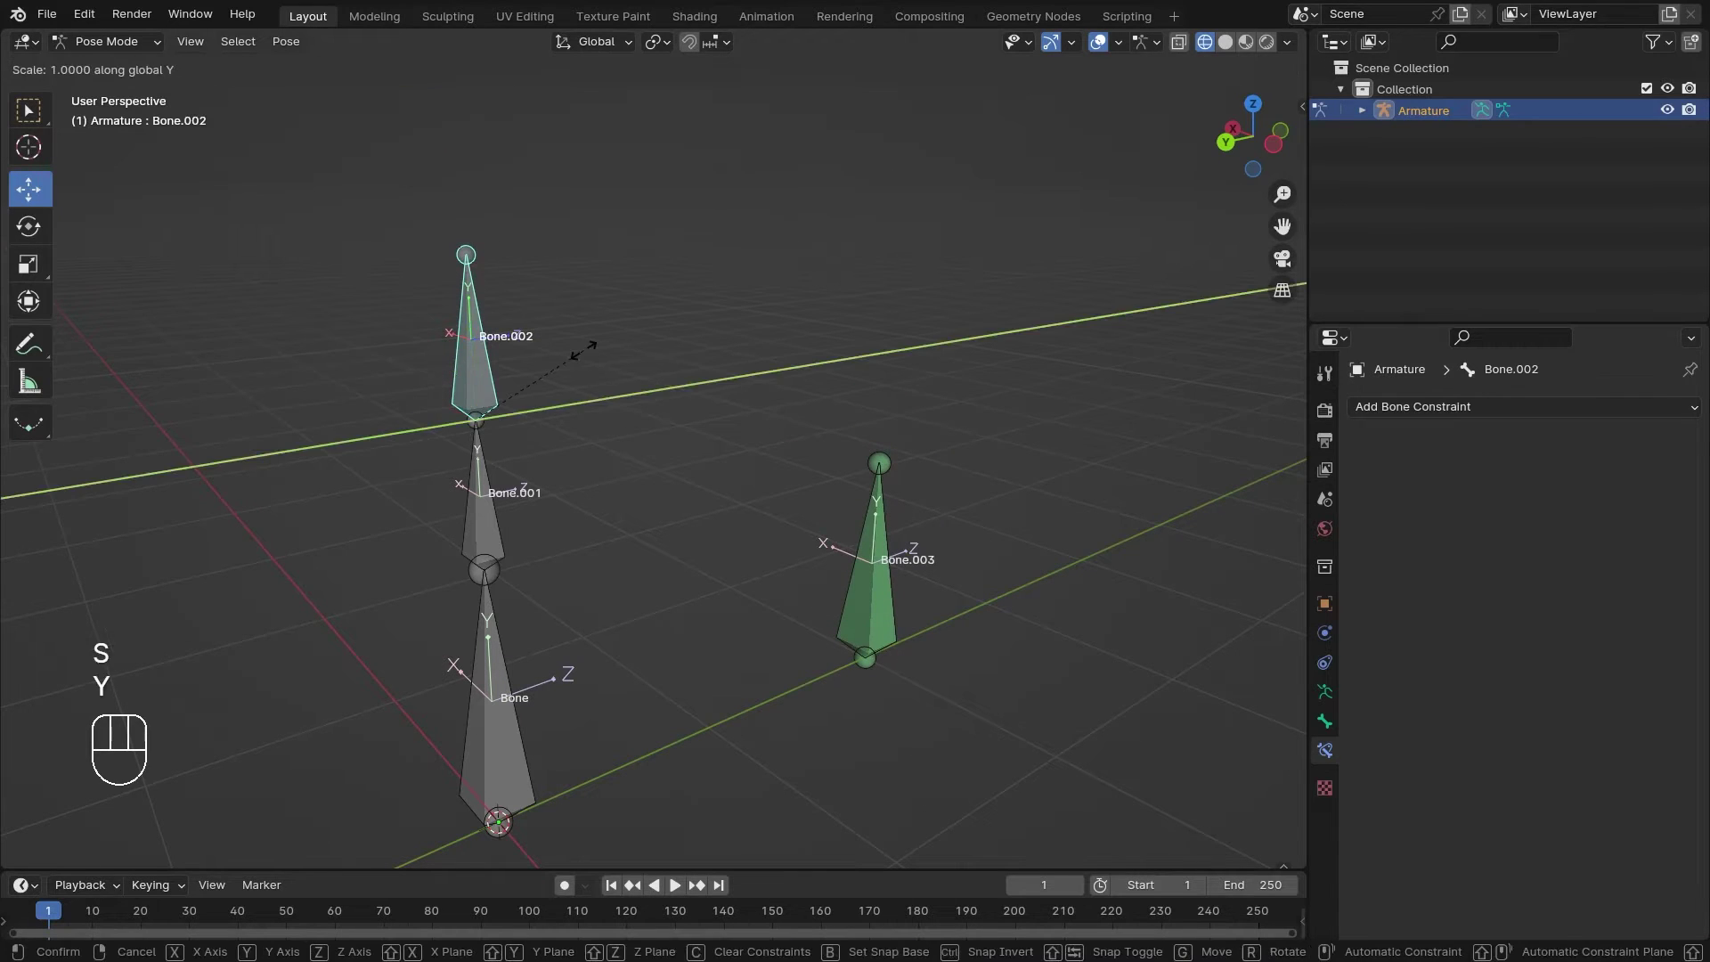
right_click(700, 420)
Test-scale Bone.002 along X and Z, cancelling each, then reselect Bone.003
key("s")
key("x")
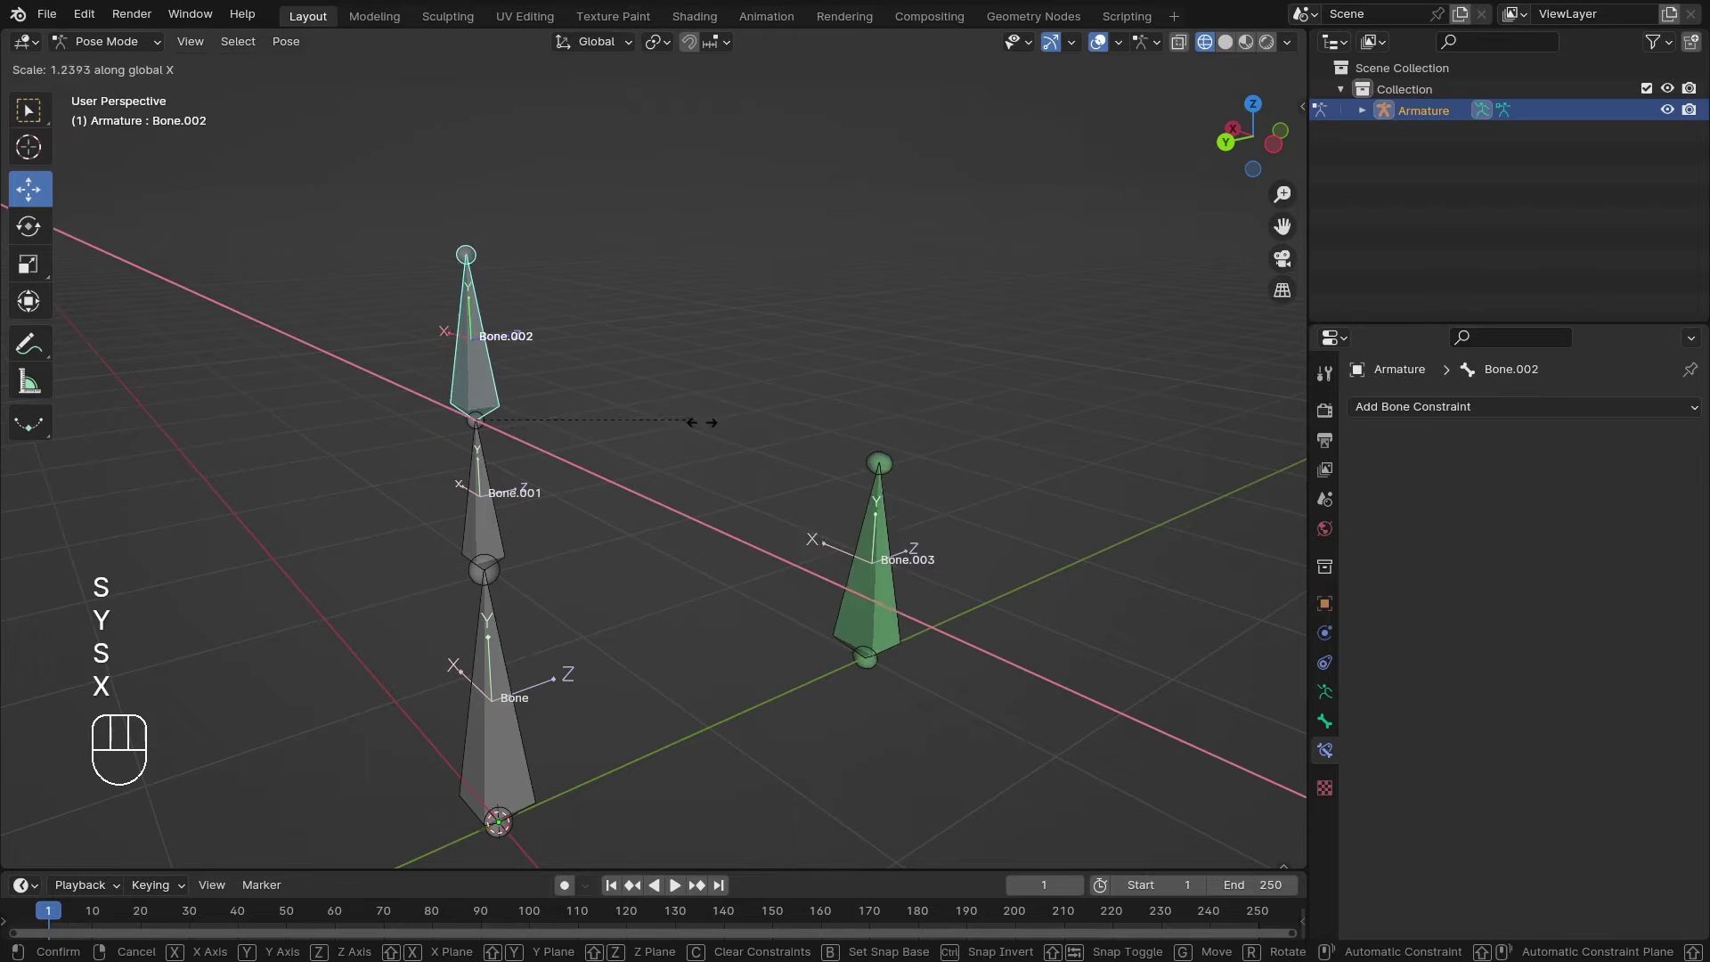
right_click(849, 346)
key("y")
key("s")
key("z")
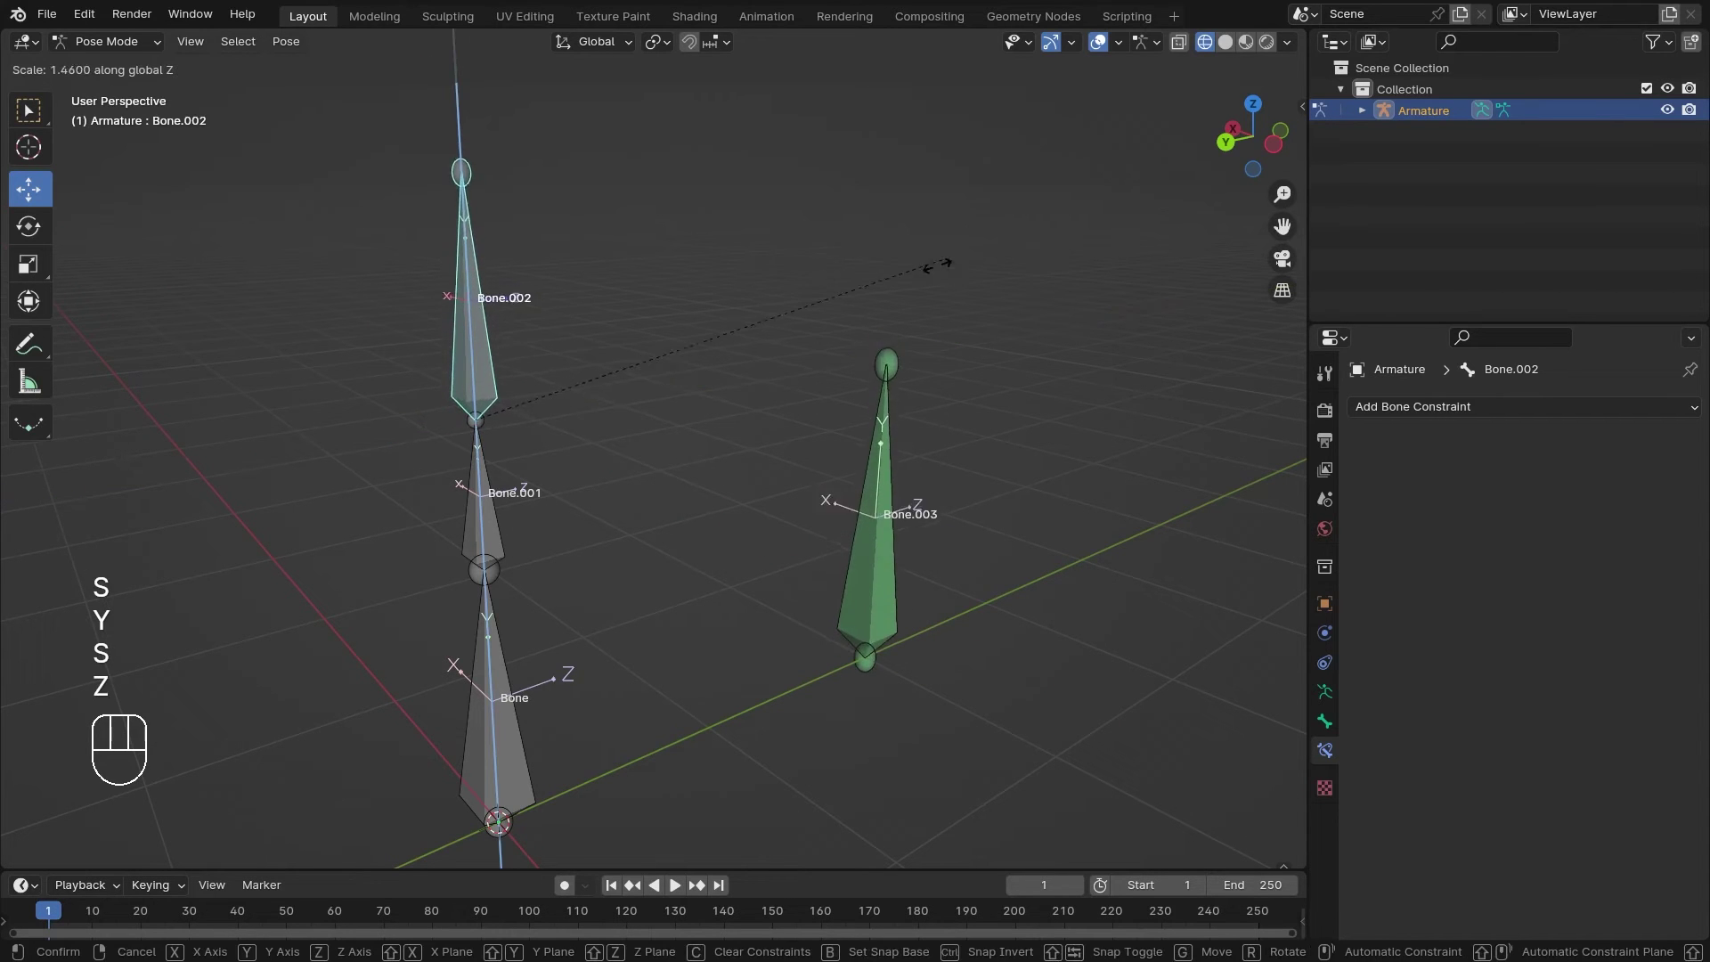
right_click(897, 562)
left_click(876, 594)
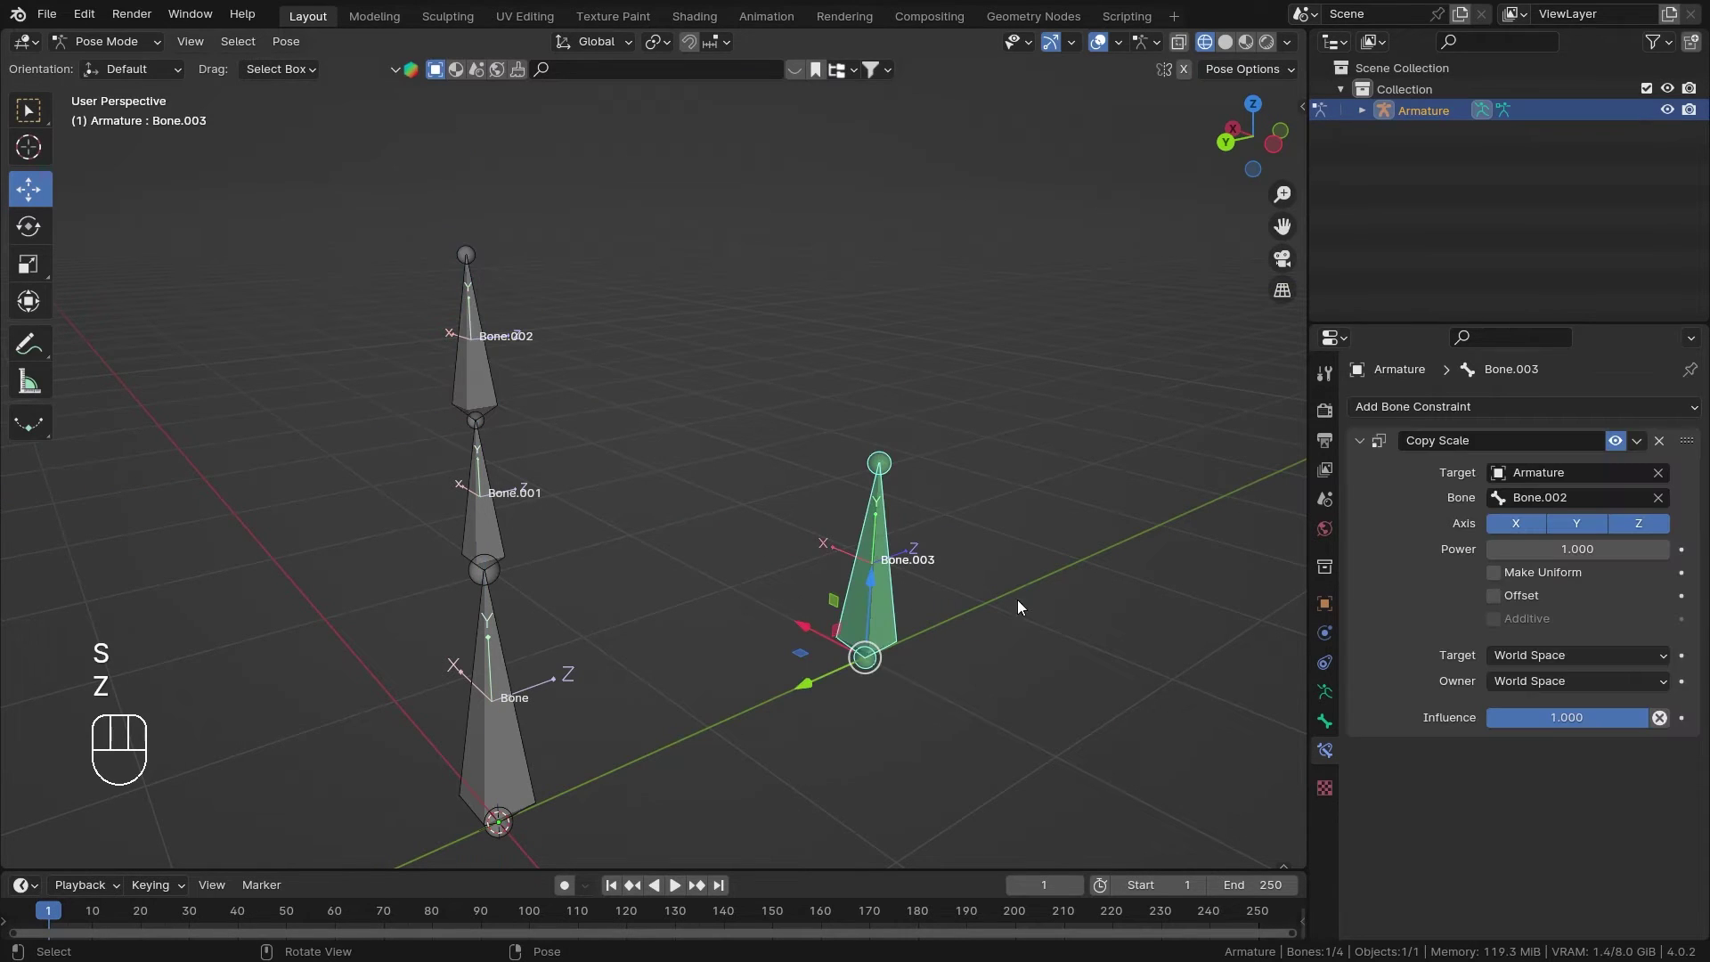
Limit Bone.003's Copy Scale to the Z axis, then preview-scale Bone.002 to check it
left_click(1558, 525)
left_click(1533, 526)
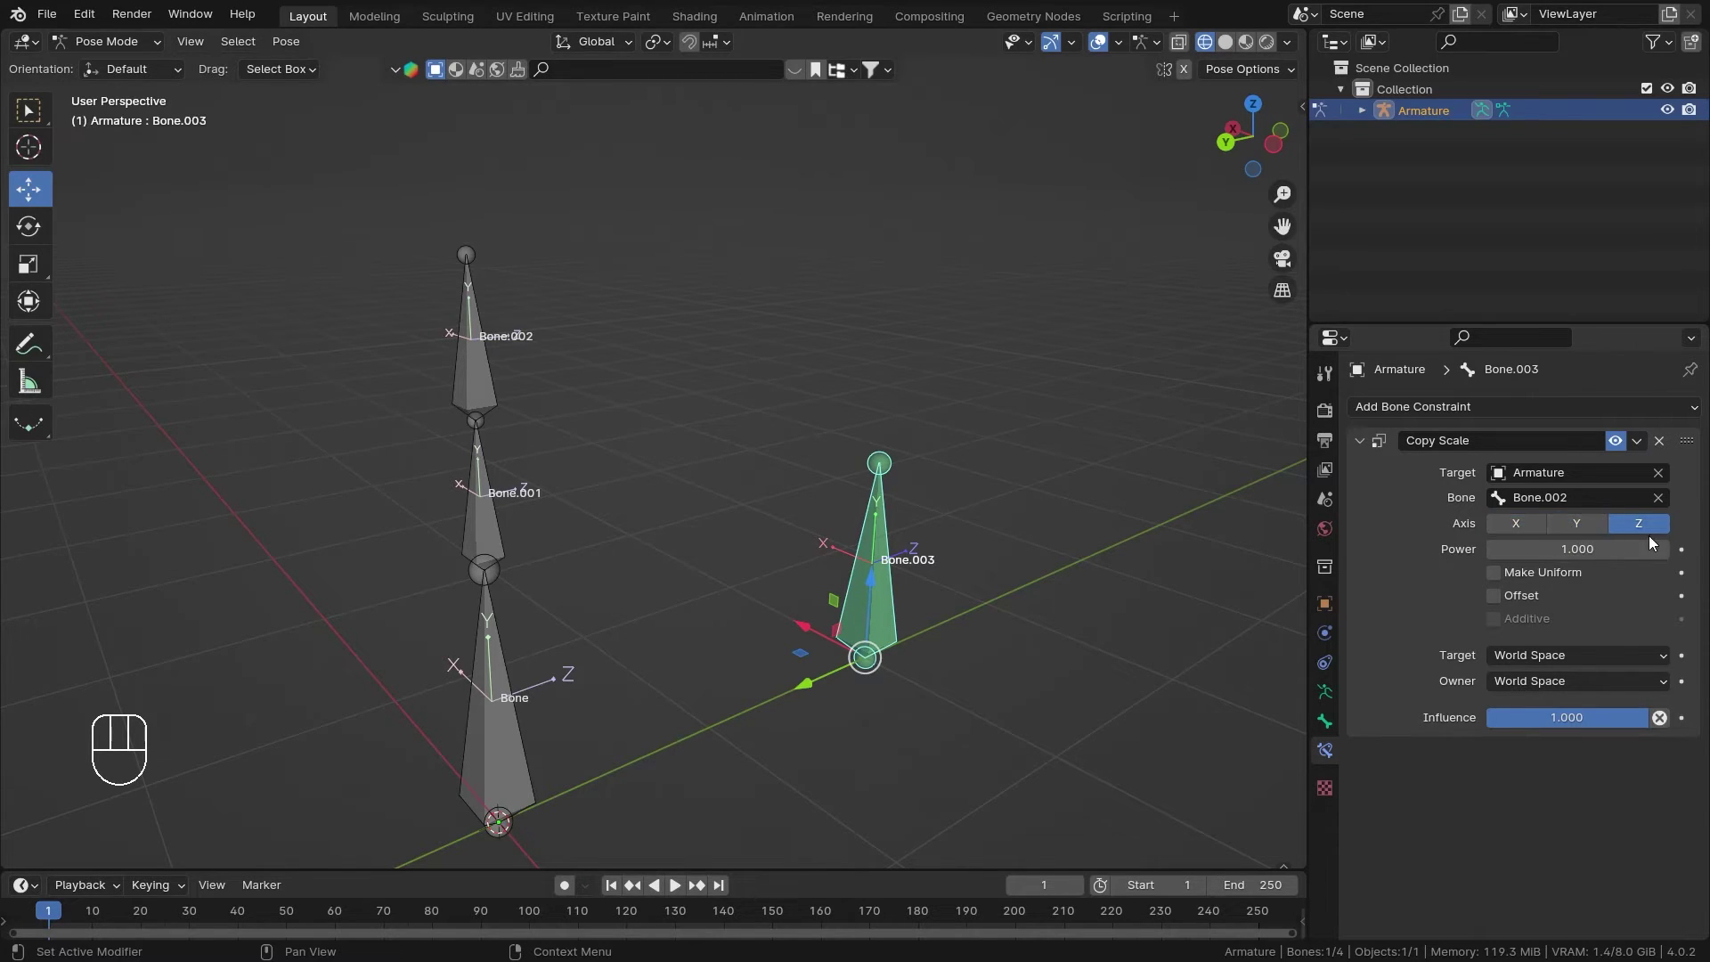
left_click(483, 380)
middle_click_drag(616, 429, 532, 368)
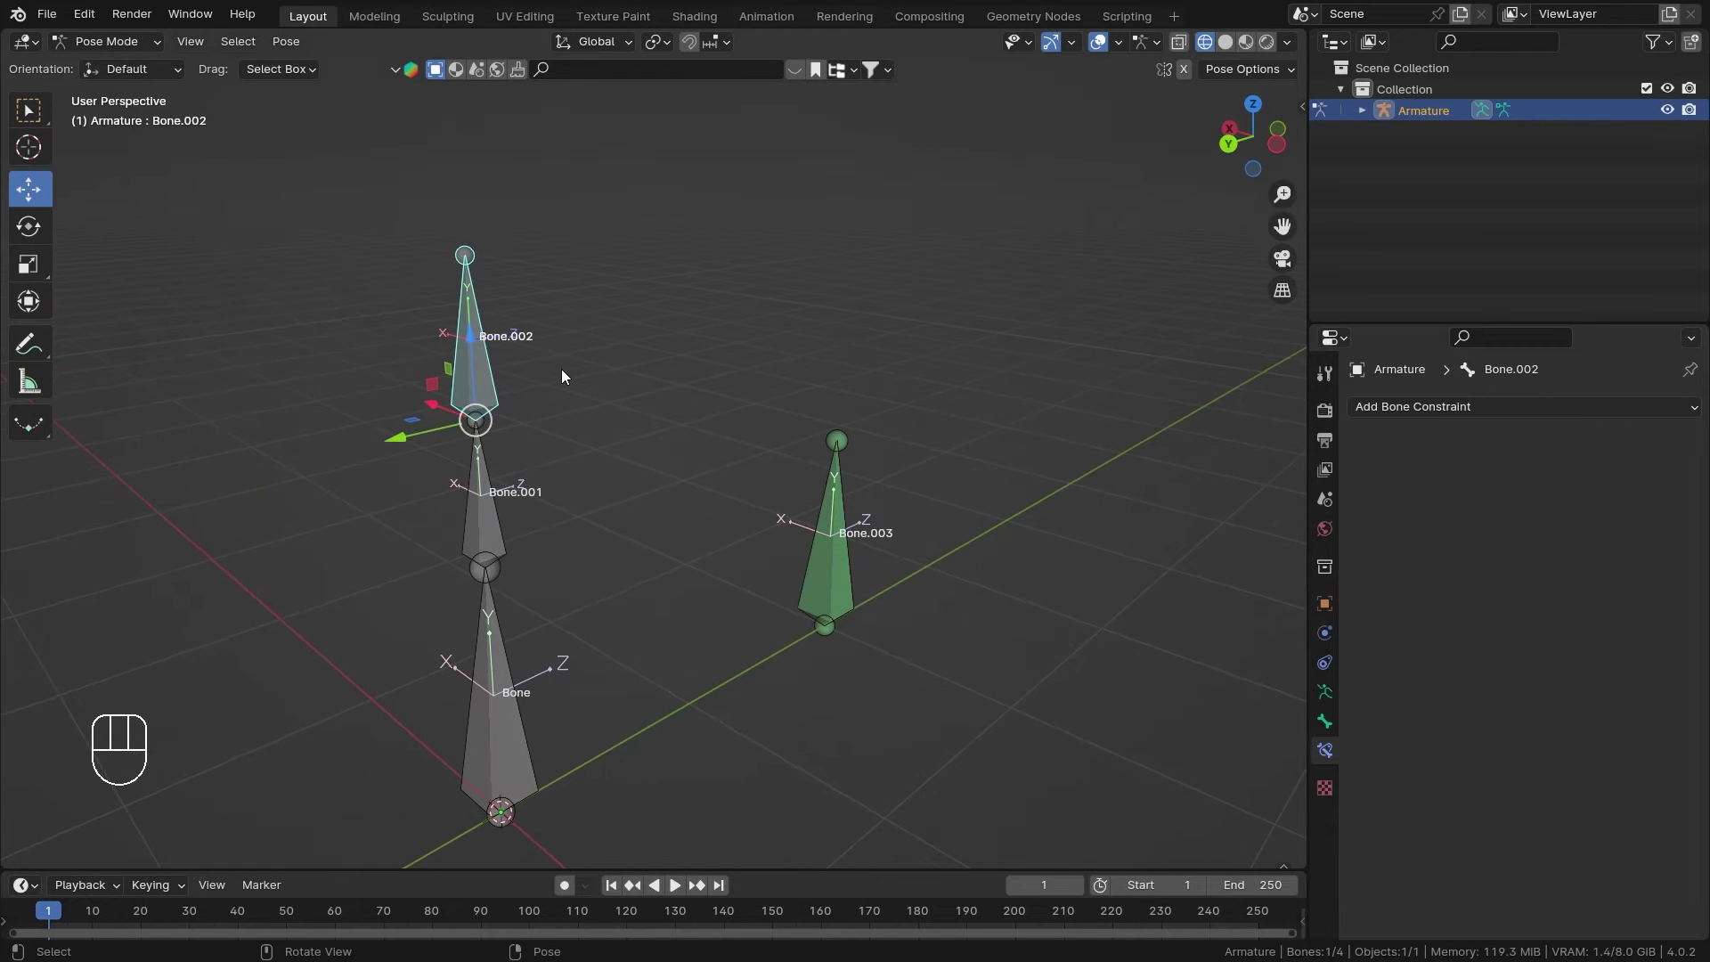
key("s")
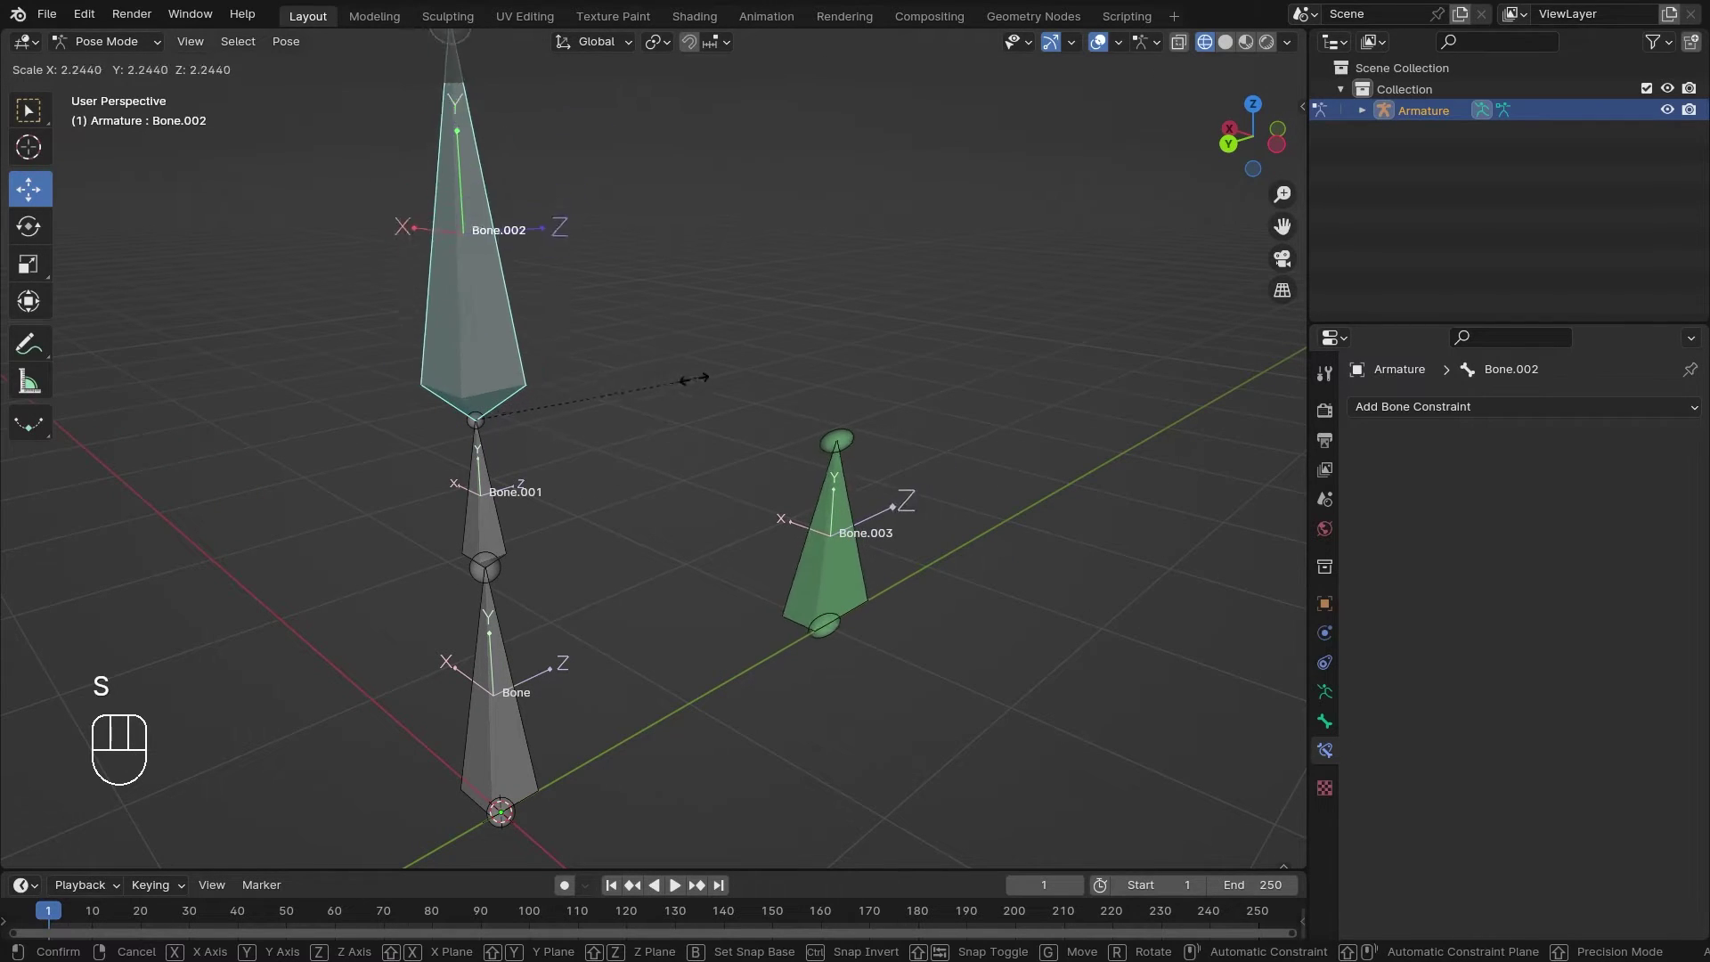
key("Escape")
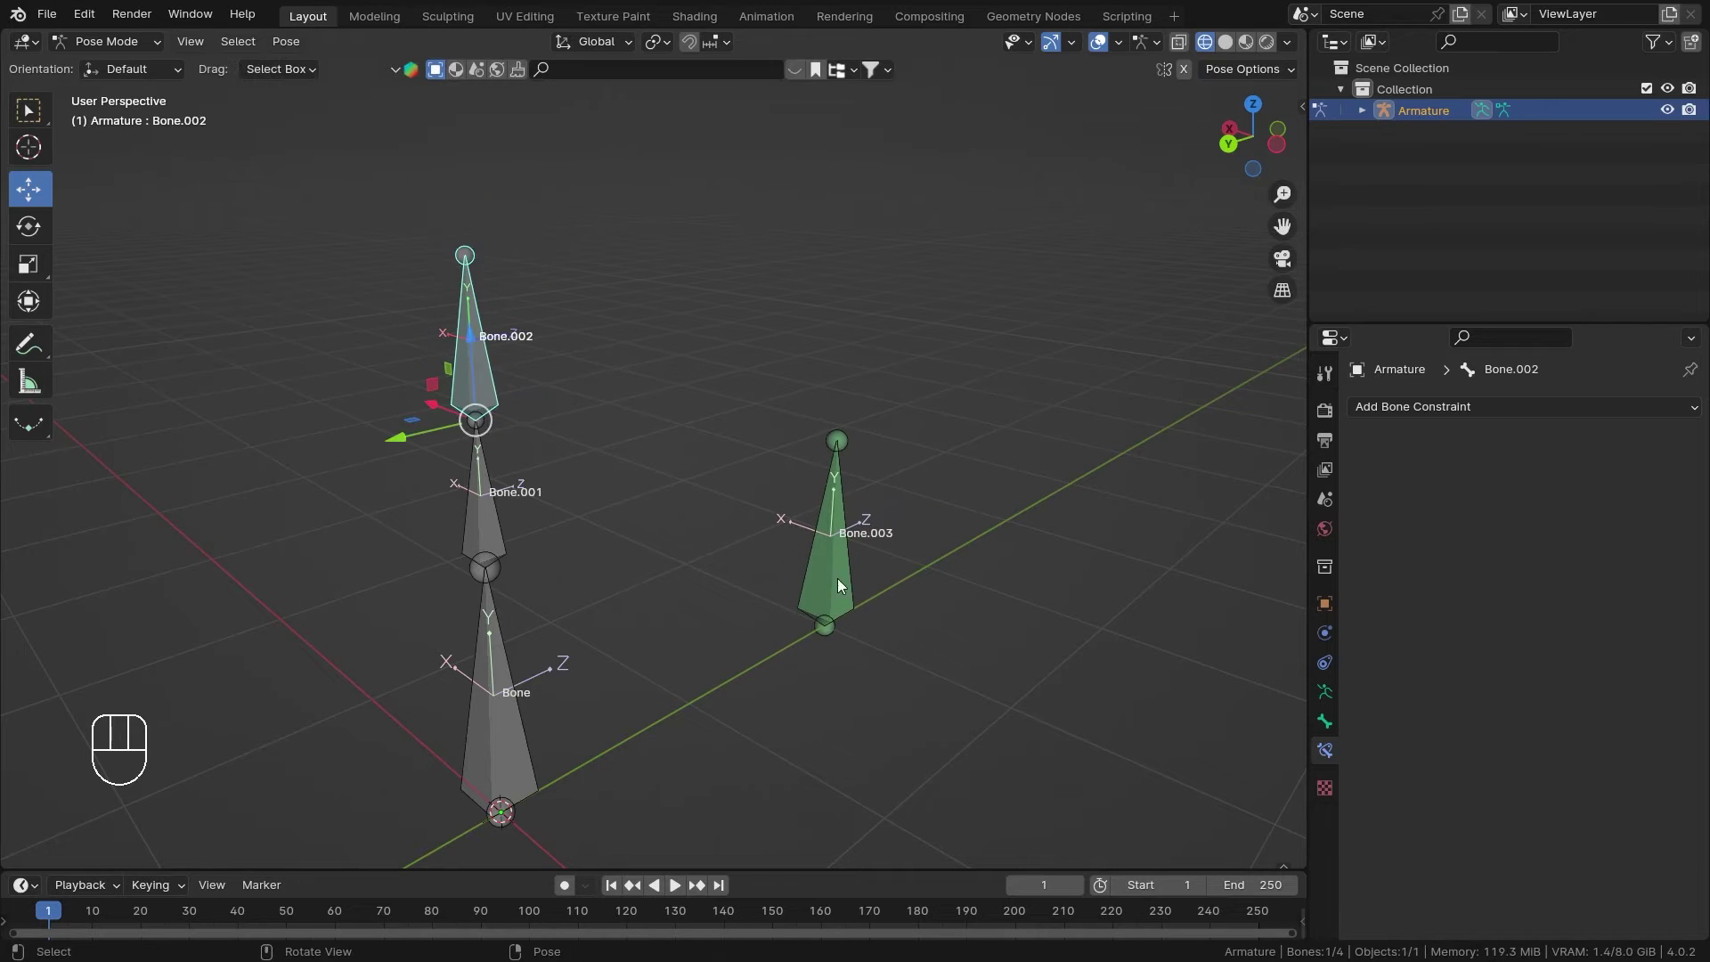
left_click(844, 585)
middle_click_drag(1050, 510, 982, 532)
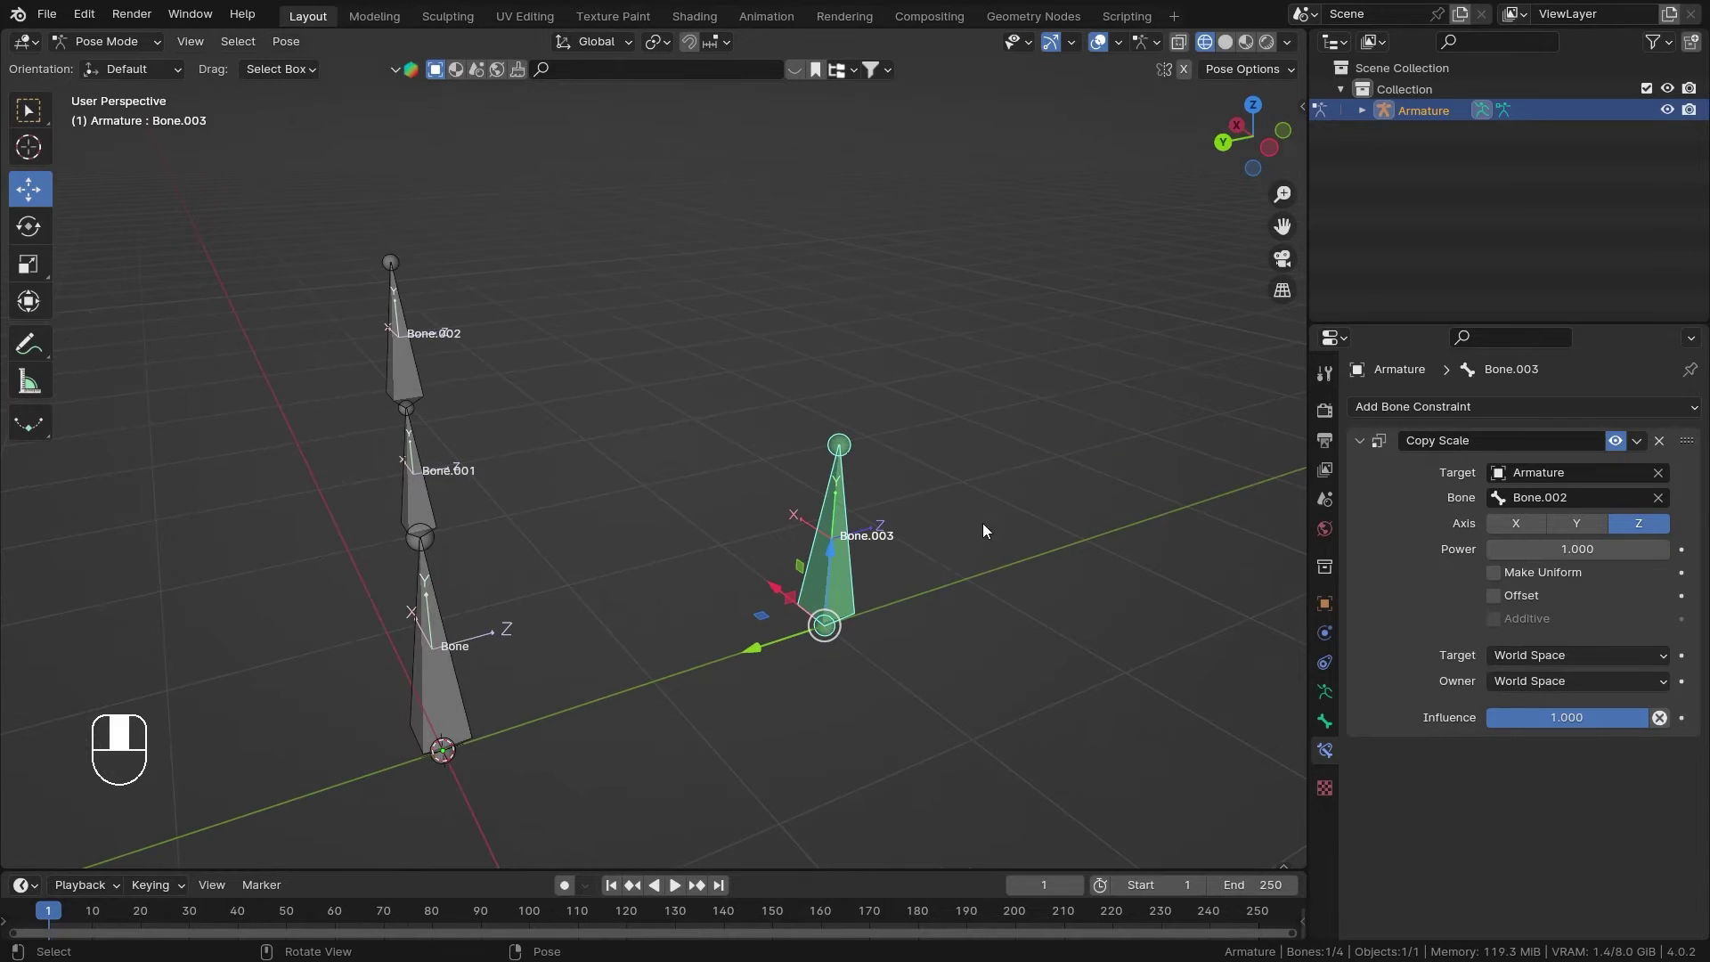
left_click(401, 356)
Scale Bone.002, then toggle Bone.003's Copy Scale Z axis off and Y axis on
key("s")
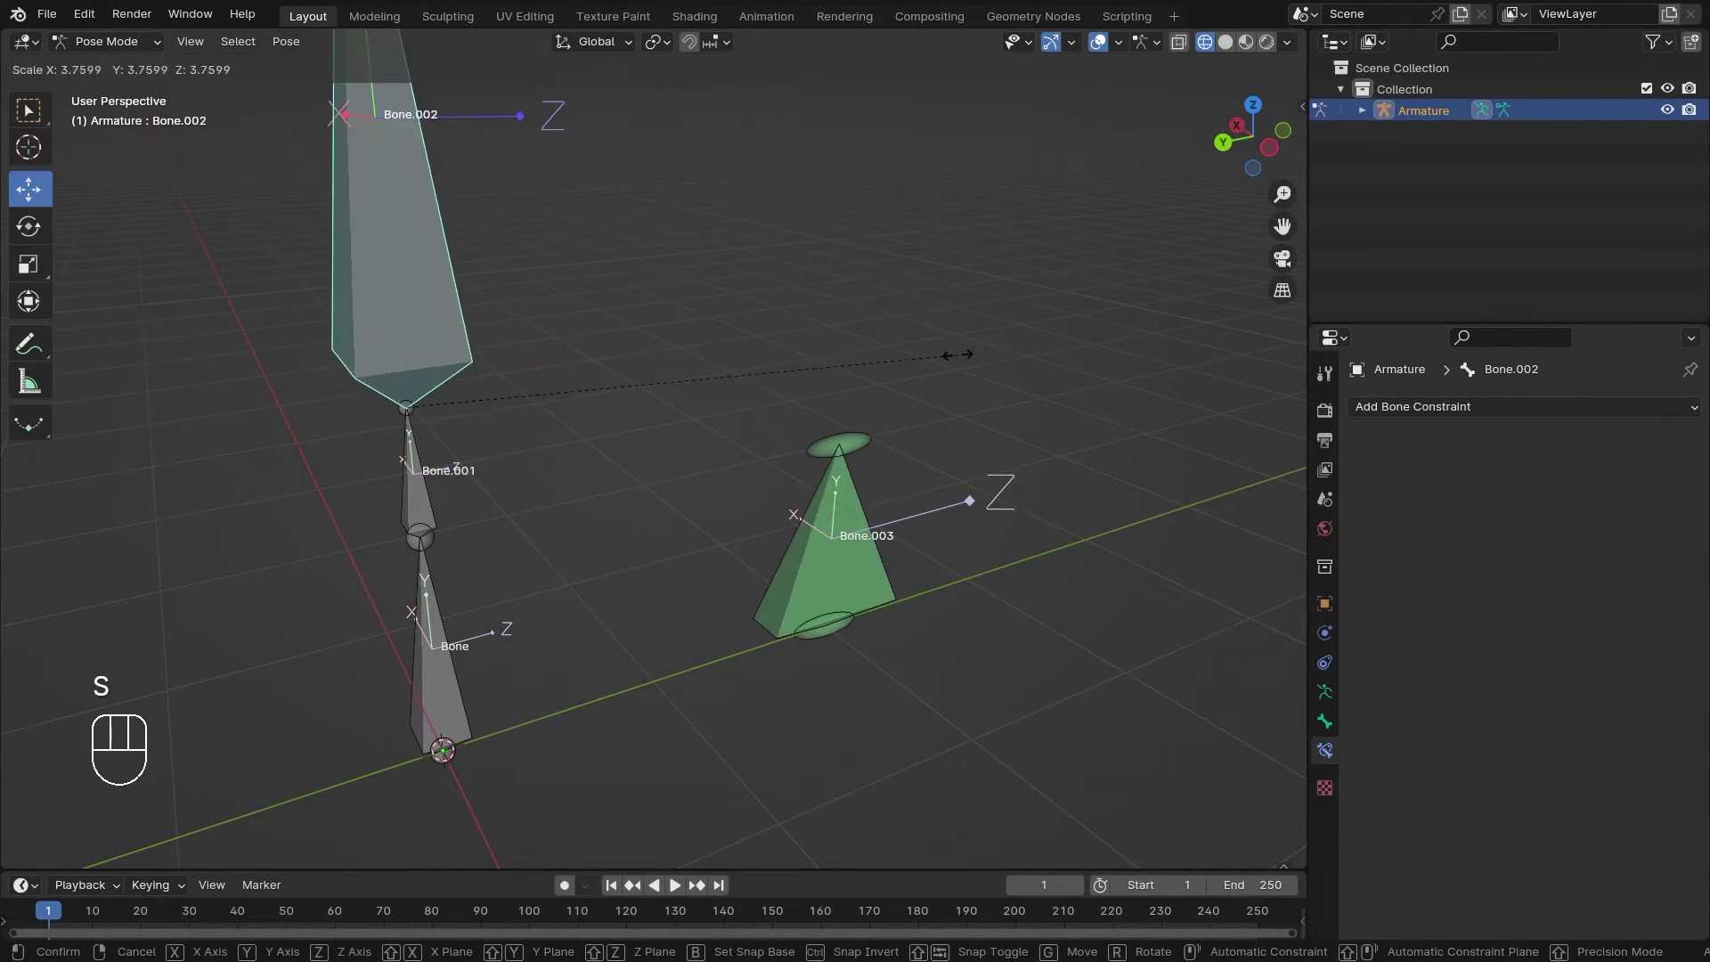
left_click(844, 593)
left_click(843, 592)
left_click(1635, 525)
left_click(1635, 524)
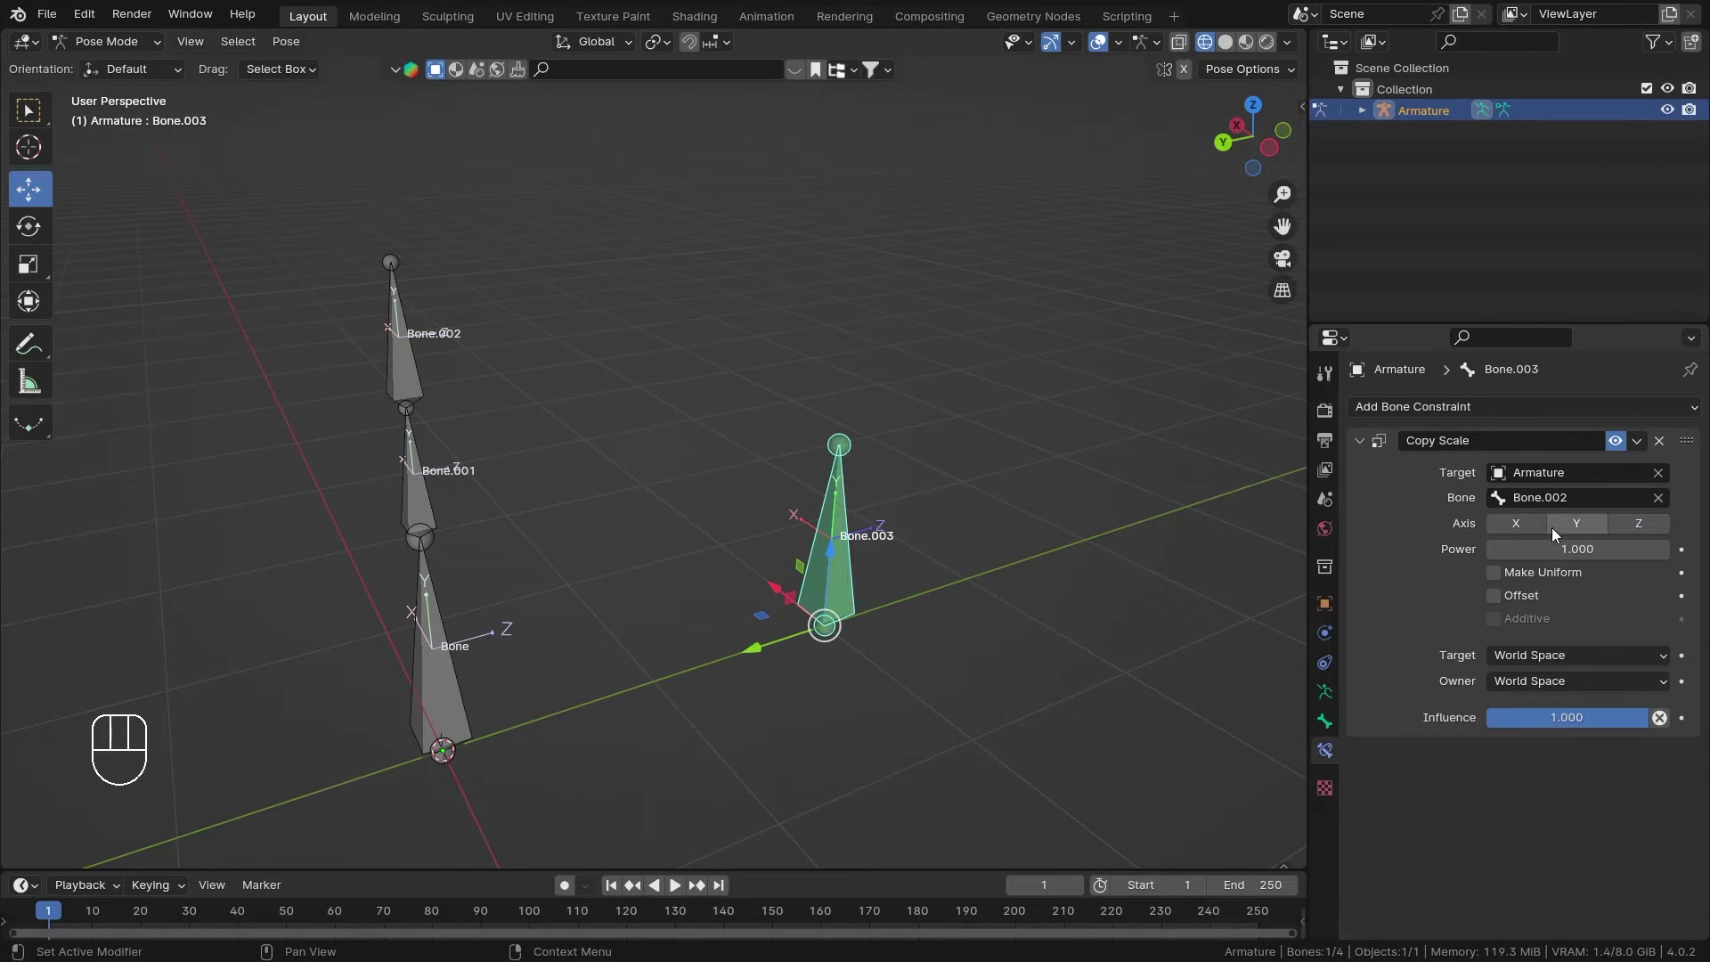
left_click(1589, 526)
Scale Bone.002 to test the constraint, then reselect Bone.003
left_click(406, 362)
key("s")
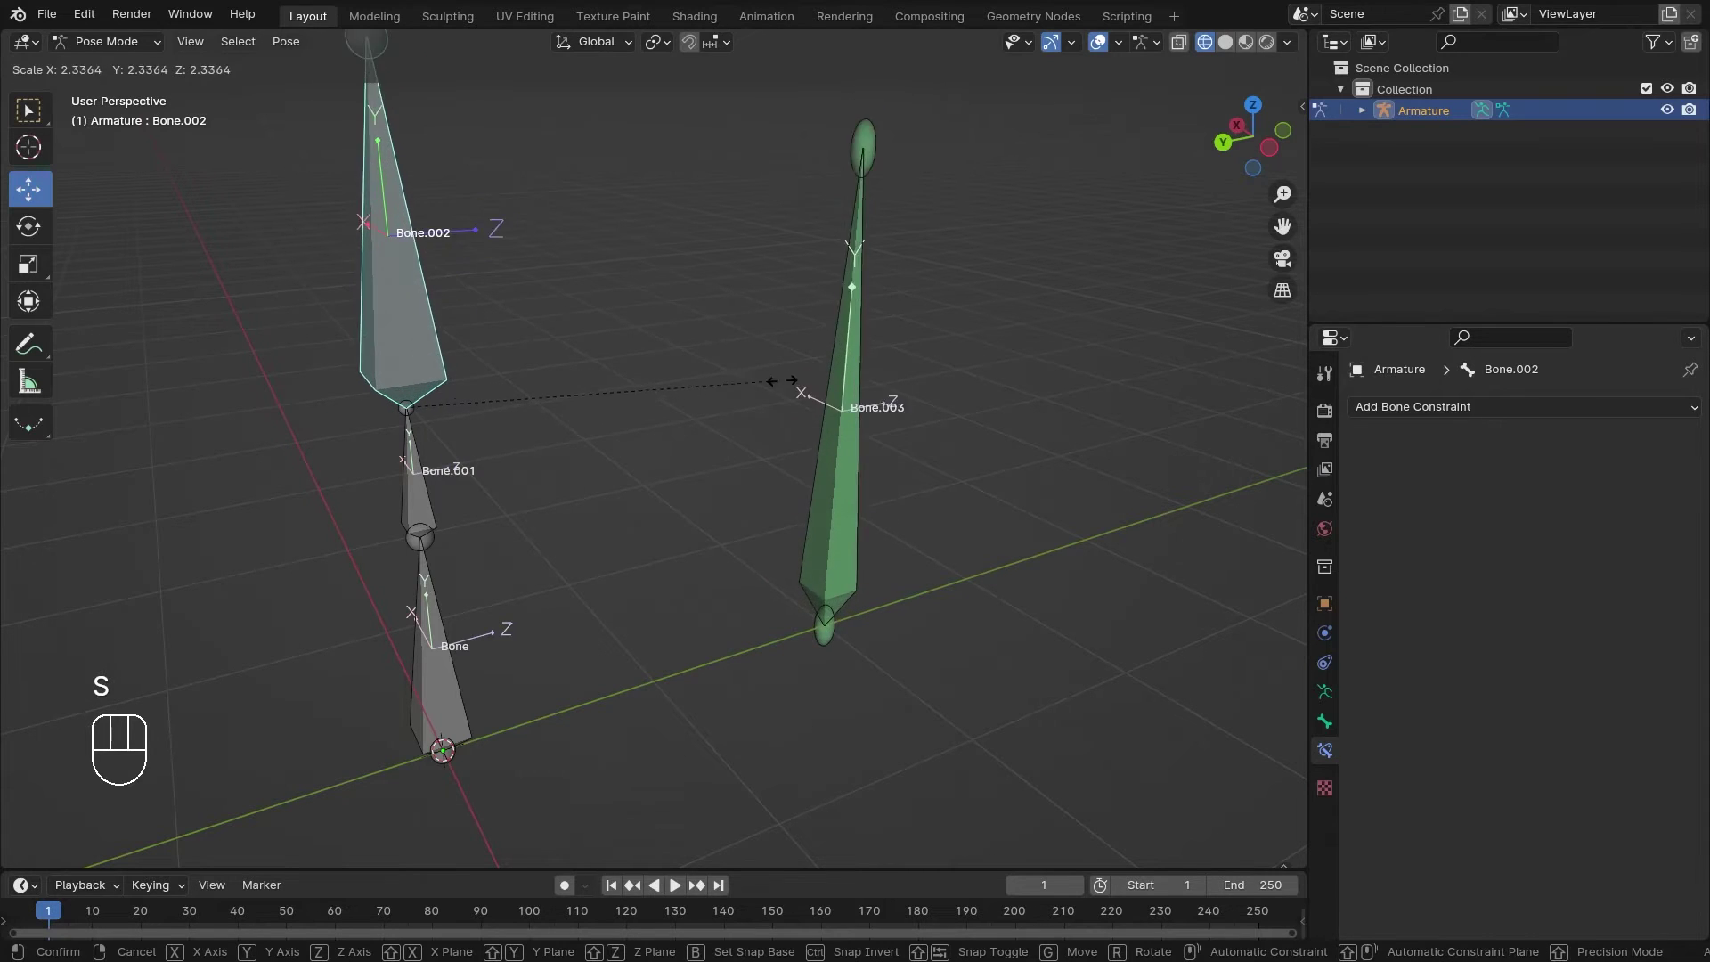
left_click(565, 418)
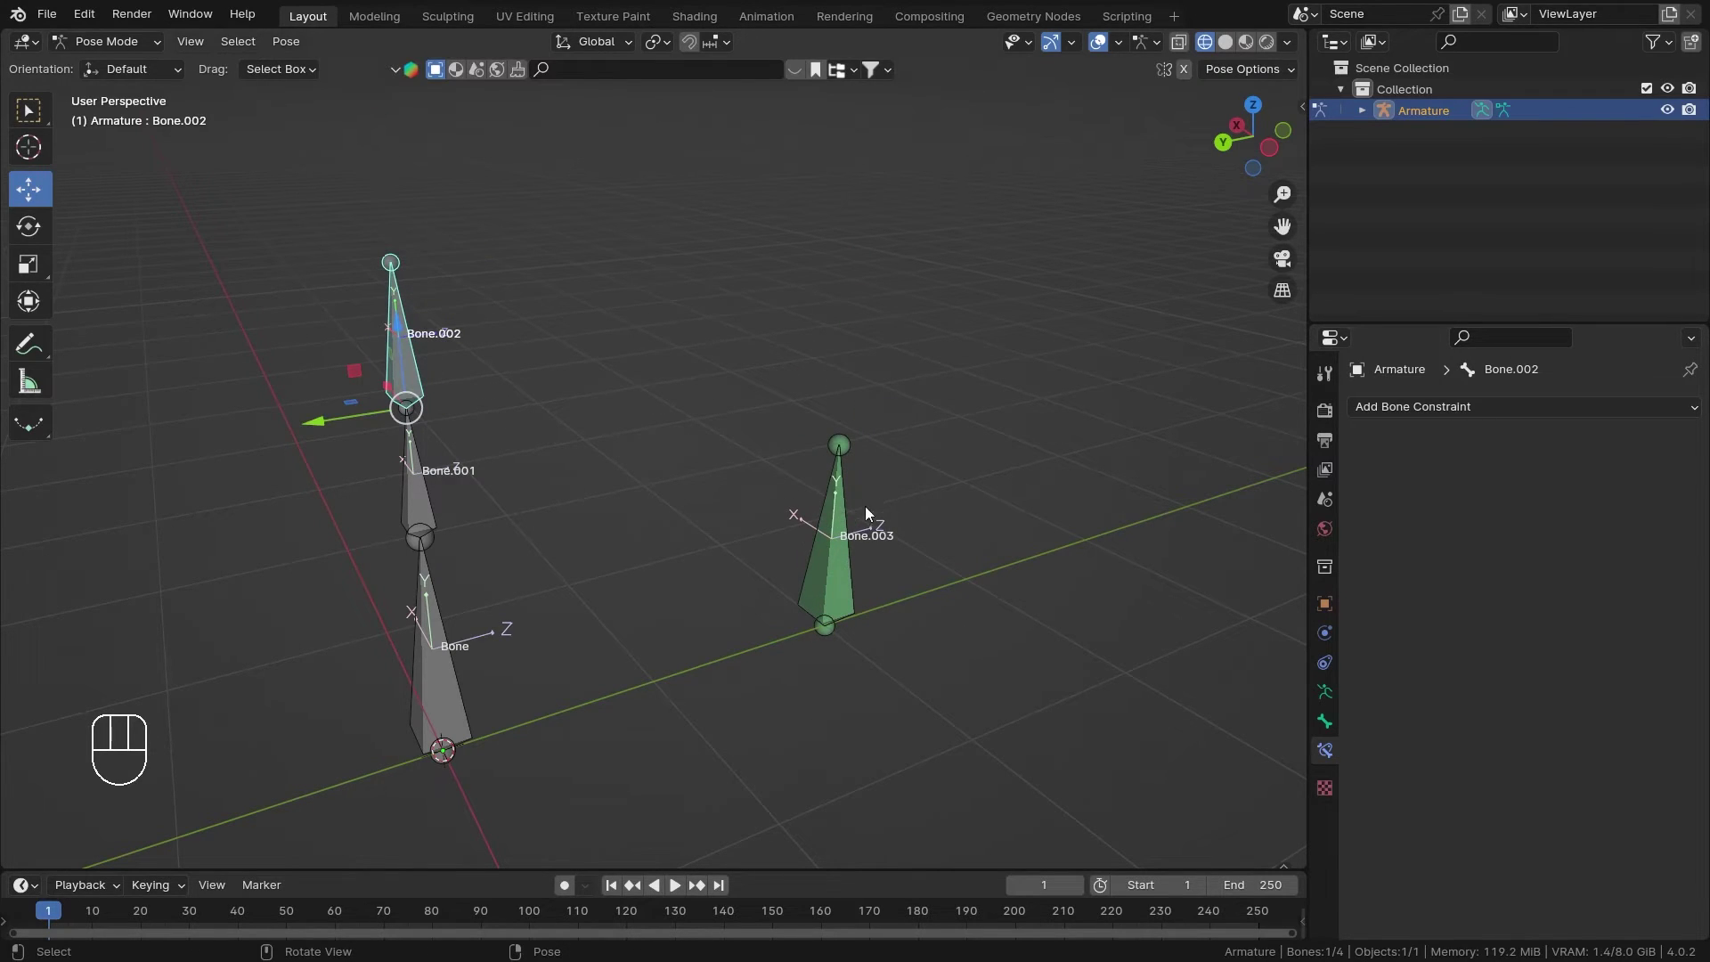
left_click(813, 526)
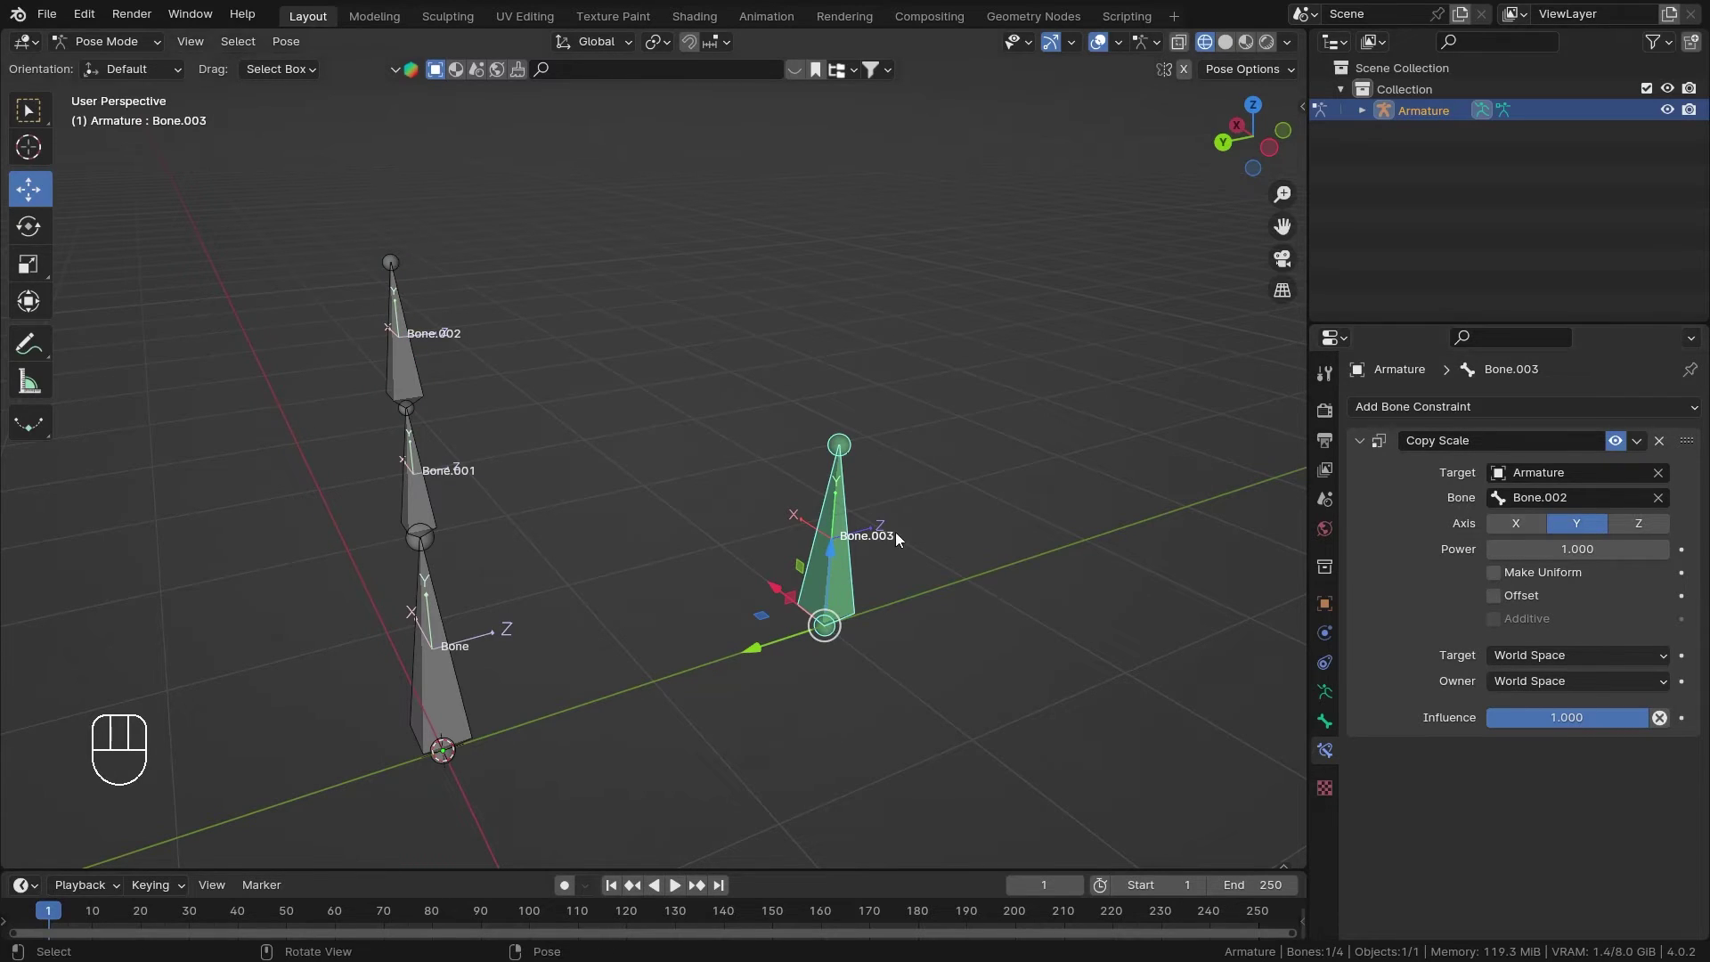
Test-scale Bone.002 along Y twice, cancelling each, then reselect Bone.003
left_click(407, 366)
middle_click_drag(408, 366, 510, 370)
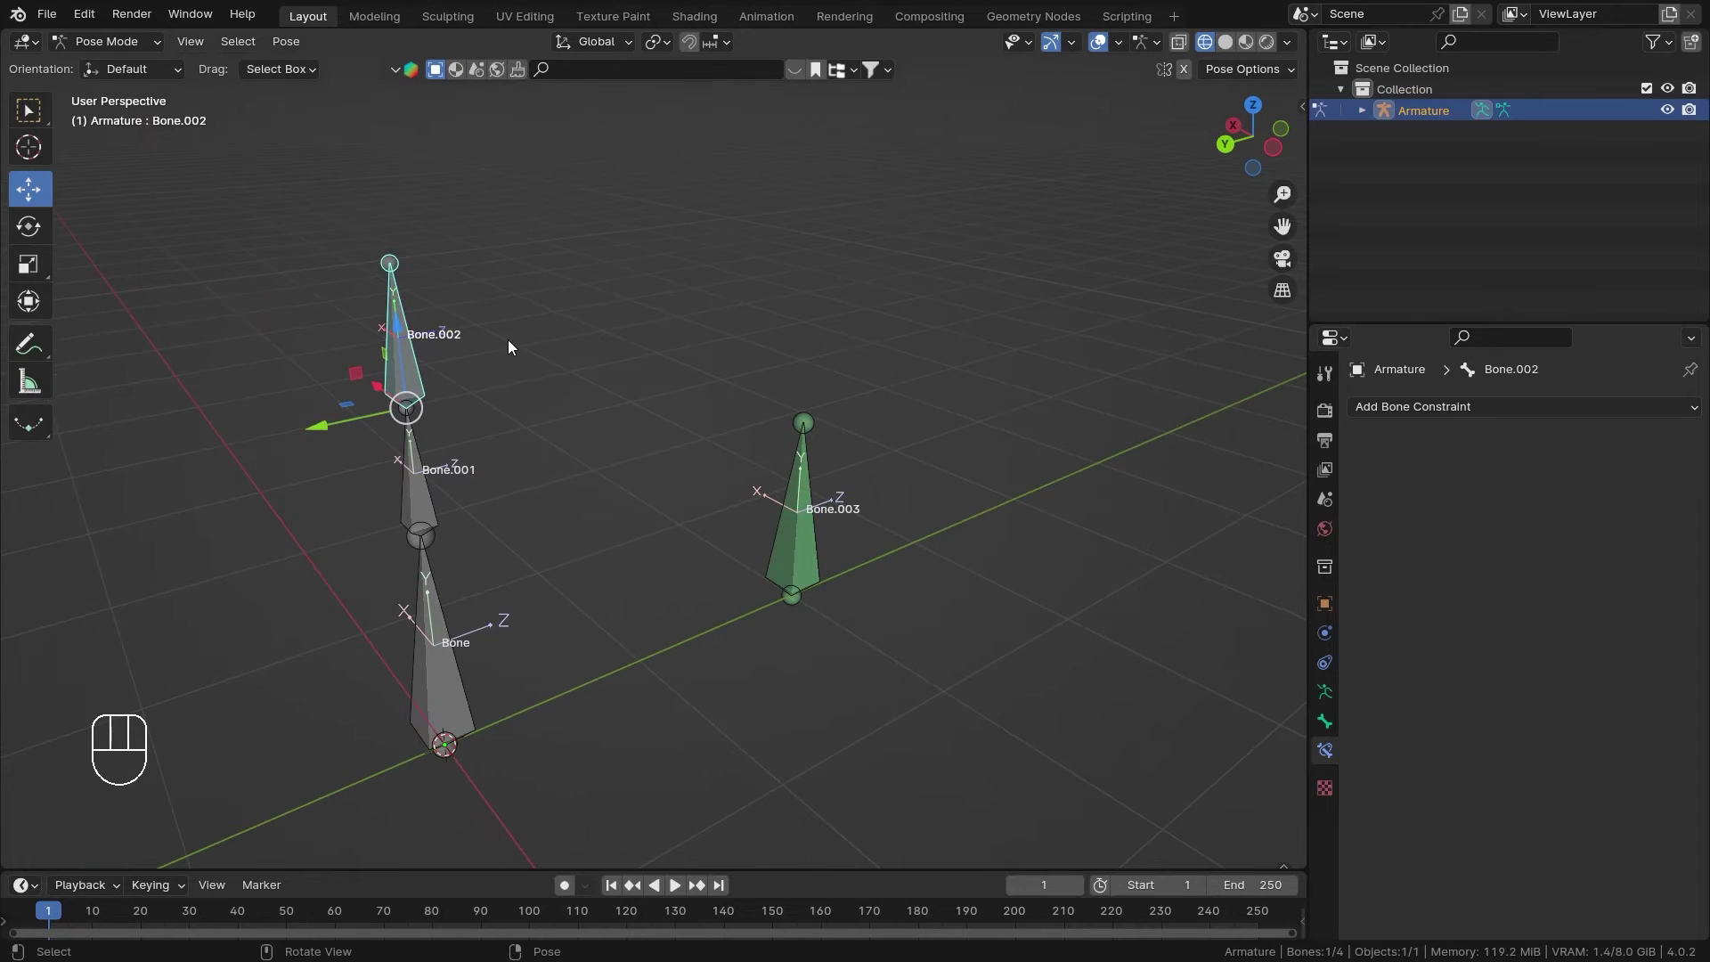
key("s")
key("y")
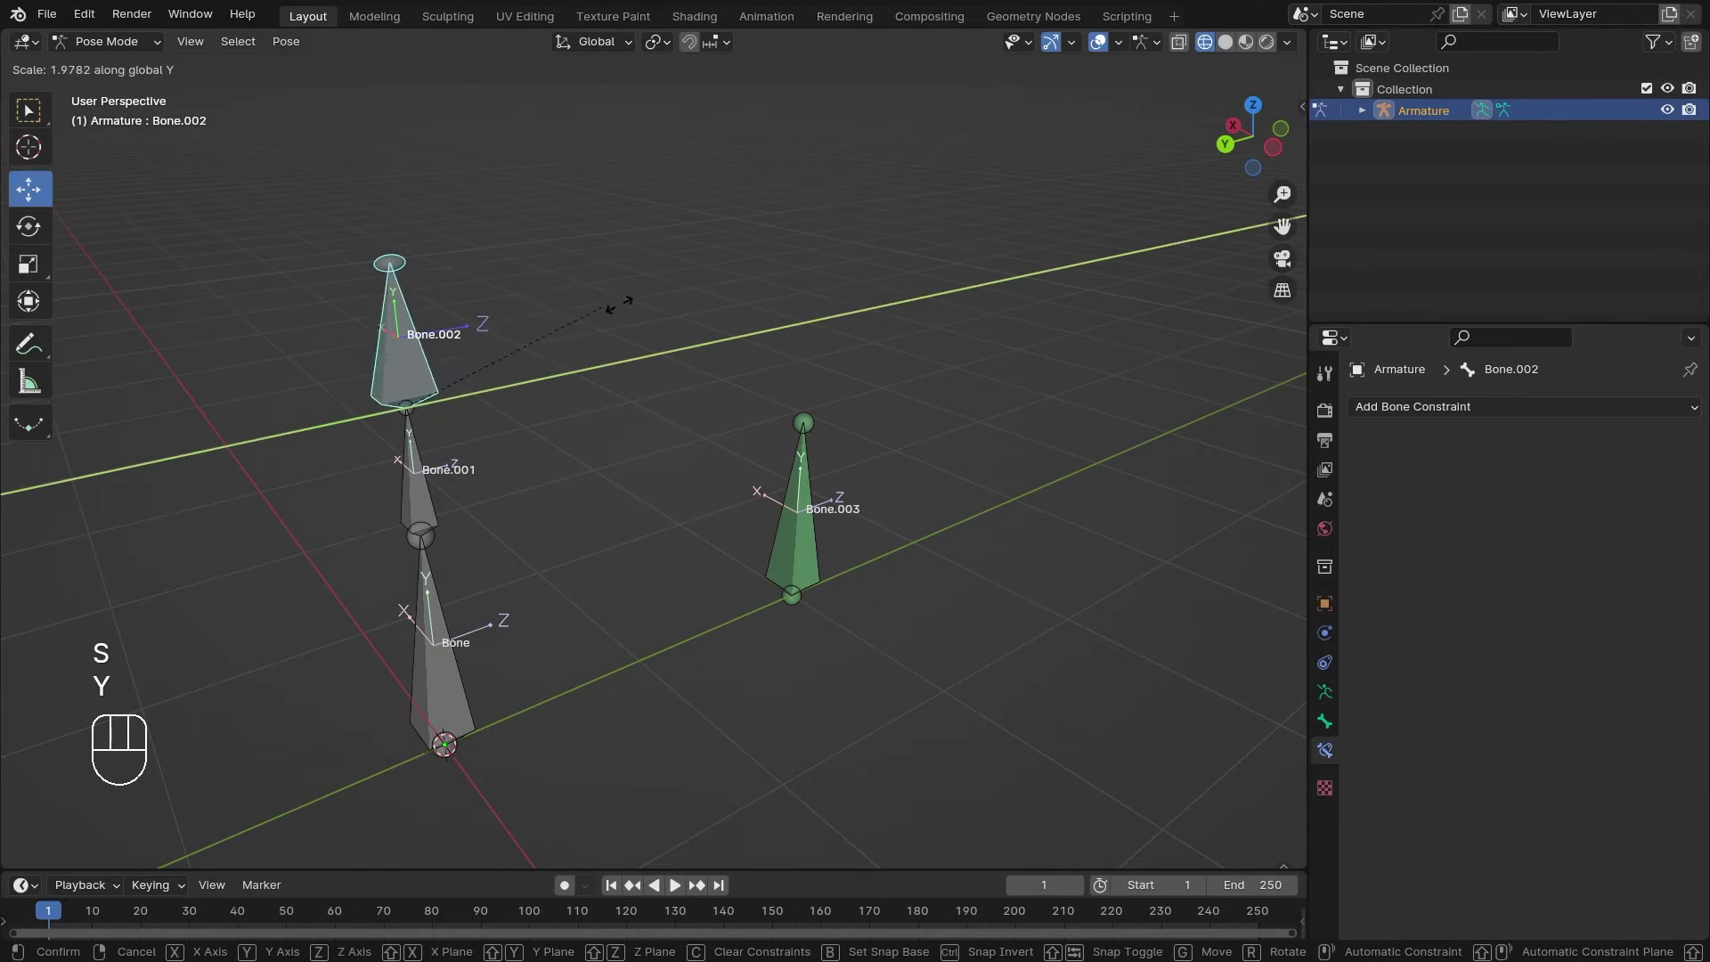
right_click(744, 314)
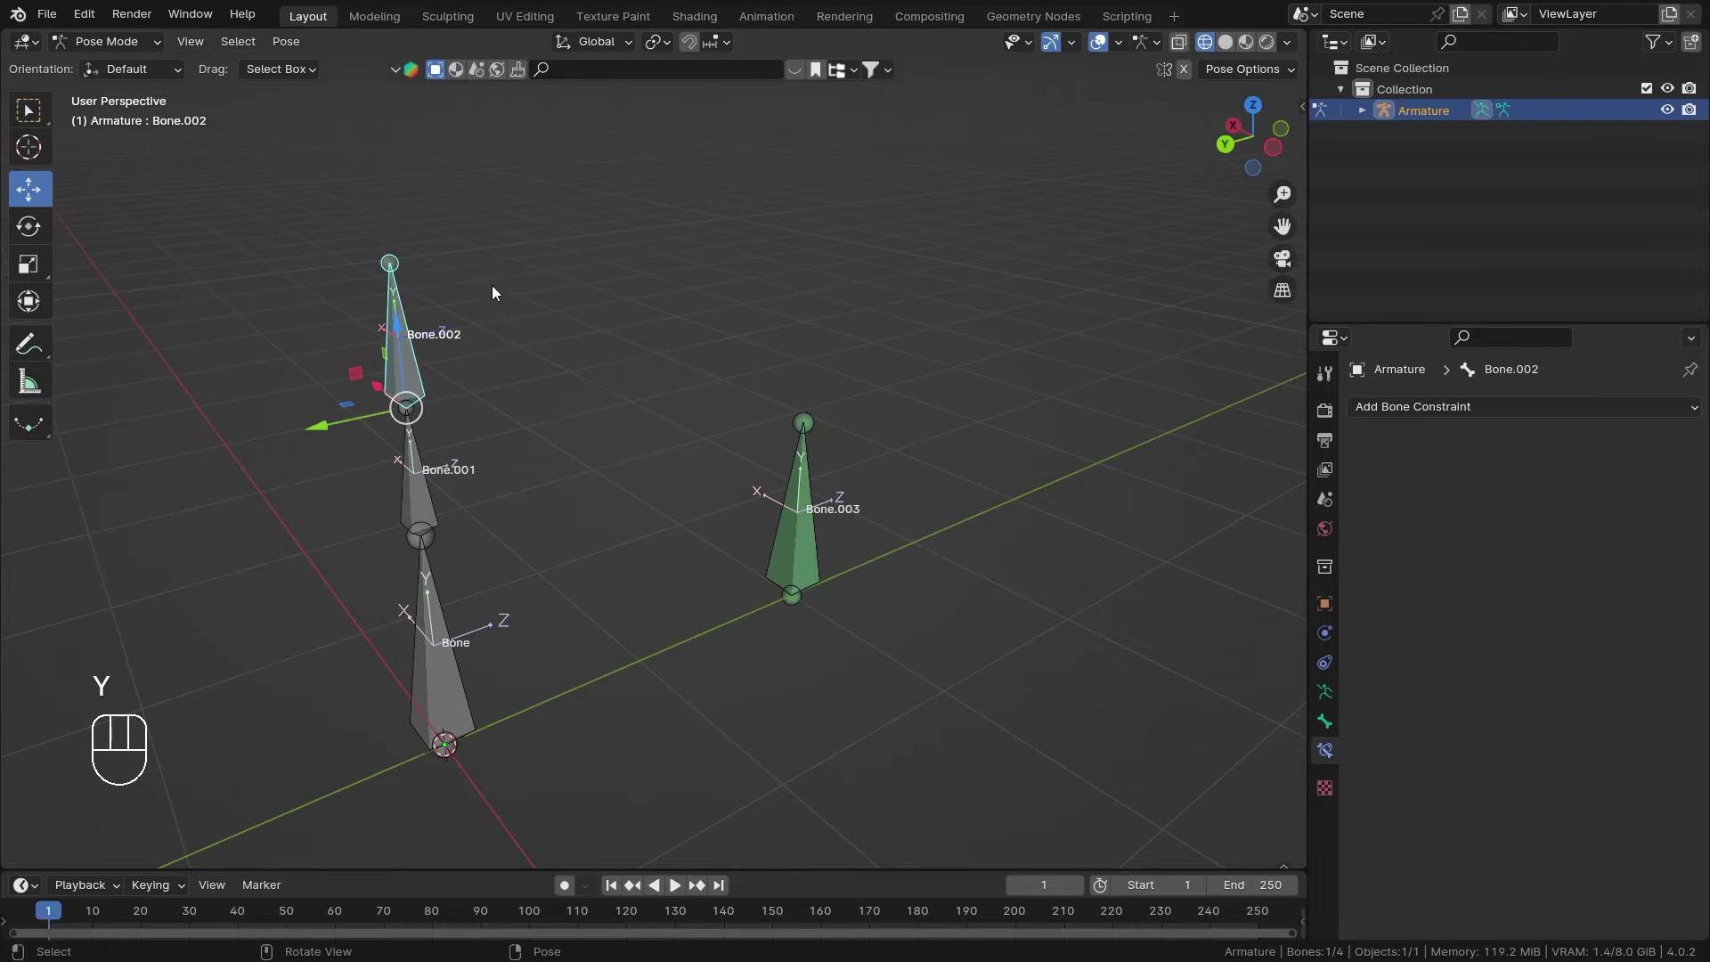
middle_click_drag(325, 431, 520, 299)
key("s")
key("y")
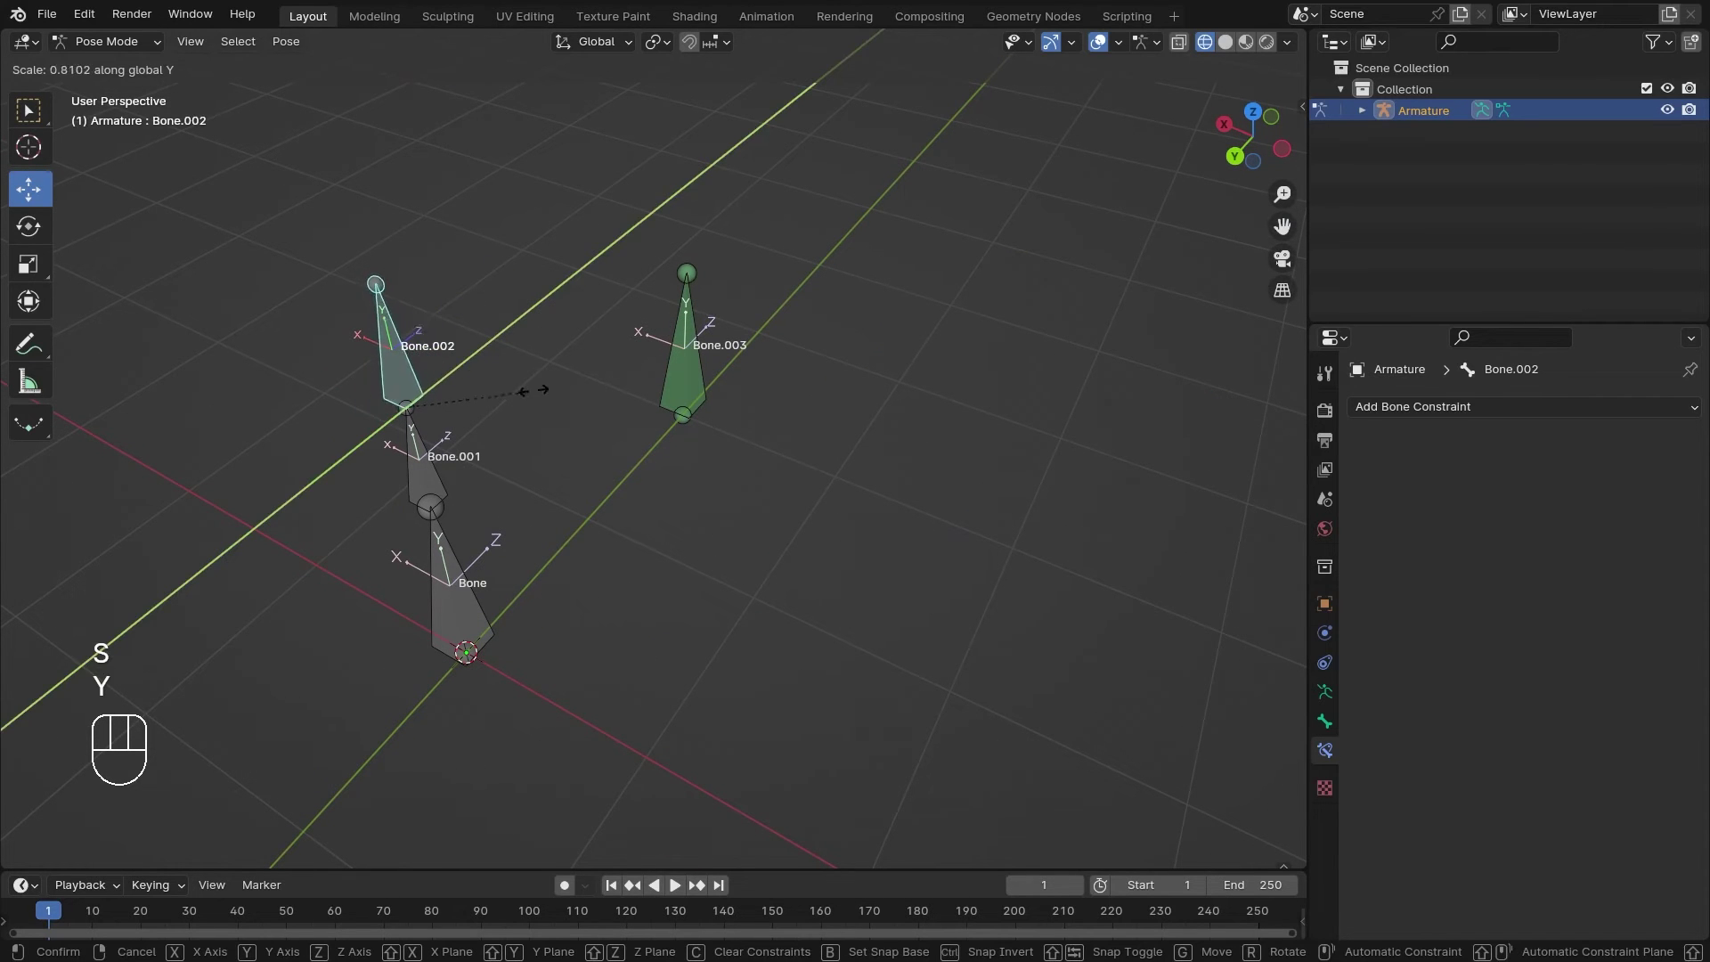
right_click(774, 368)
middle_click_drag(774, 364, 789, 558)
left_click(836, 570)
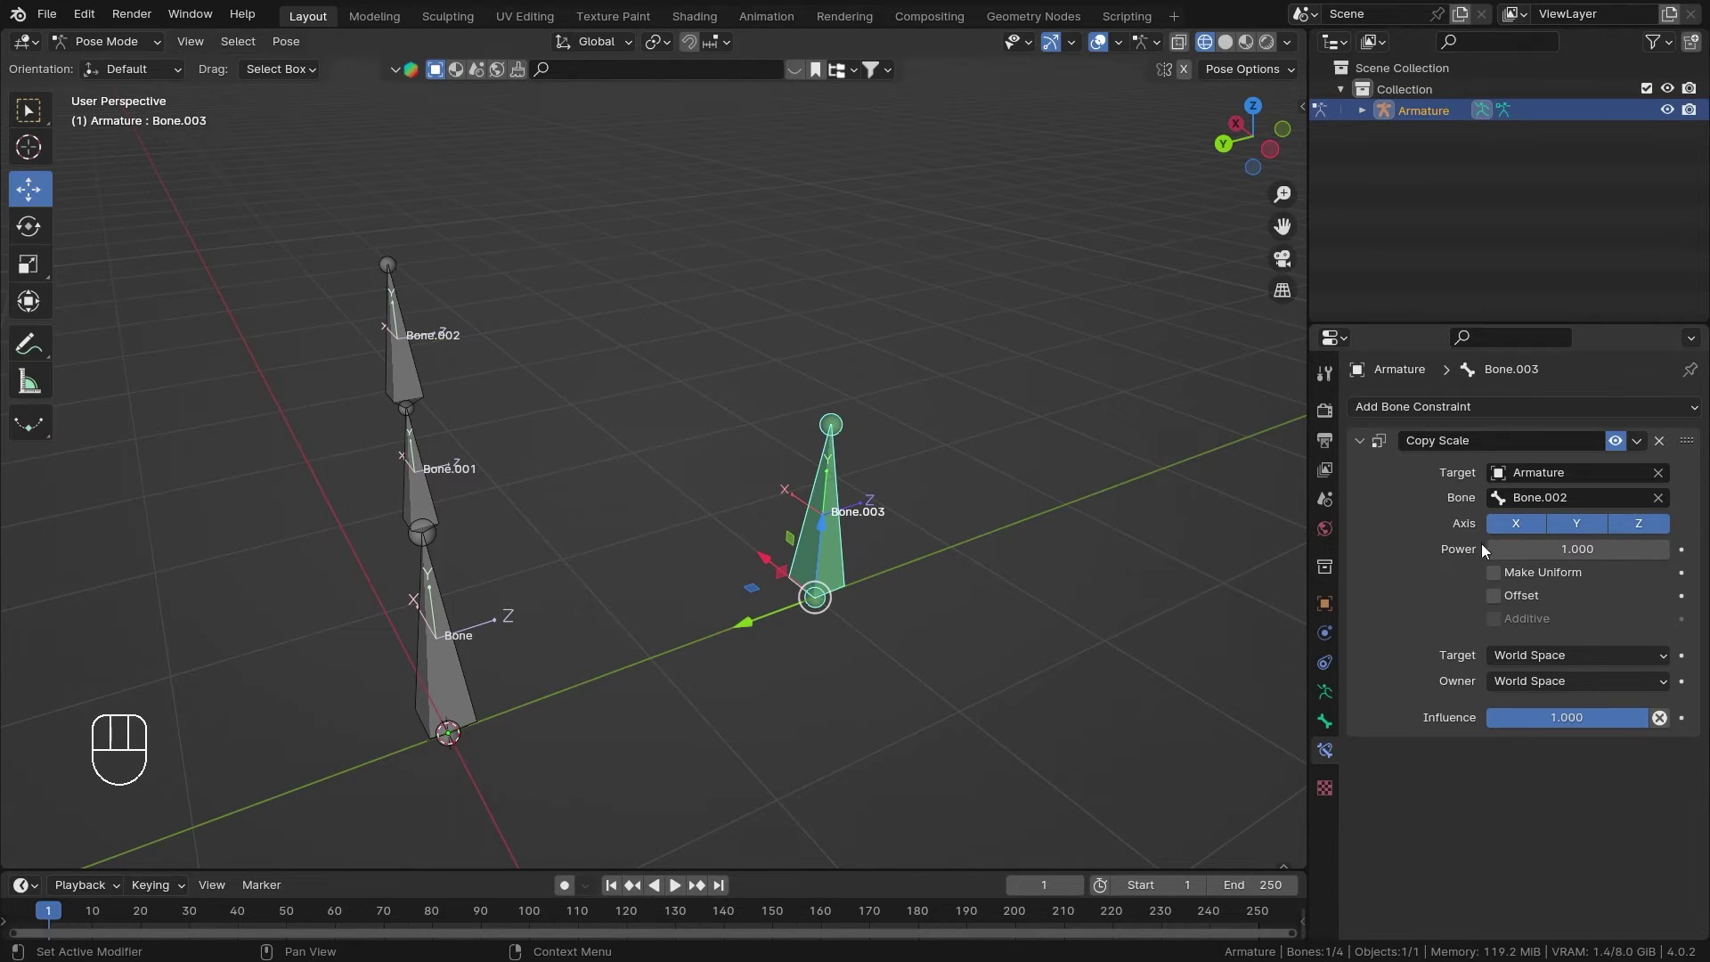
Raise the Copy Scale Power to 4 and scale Bone.002 to exactly 1
left_click(1564, 549)
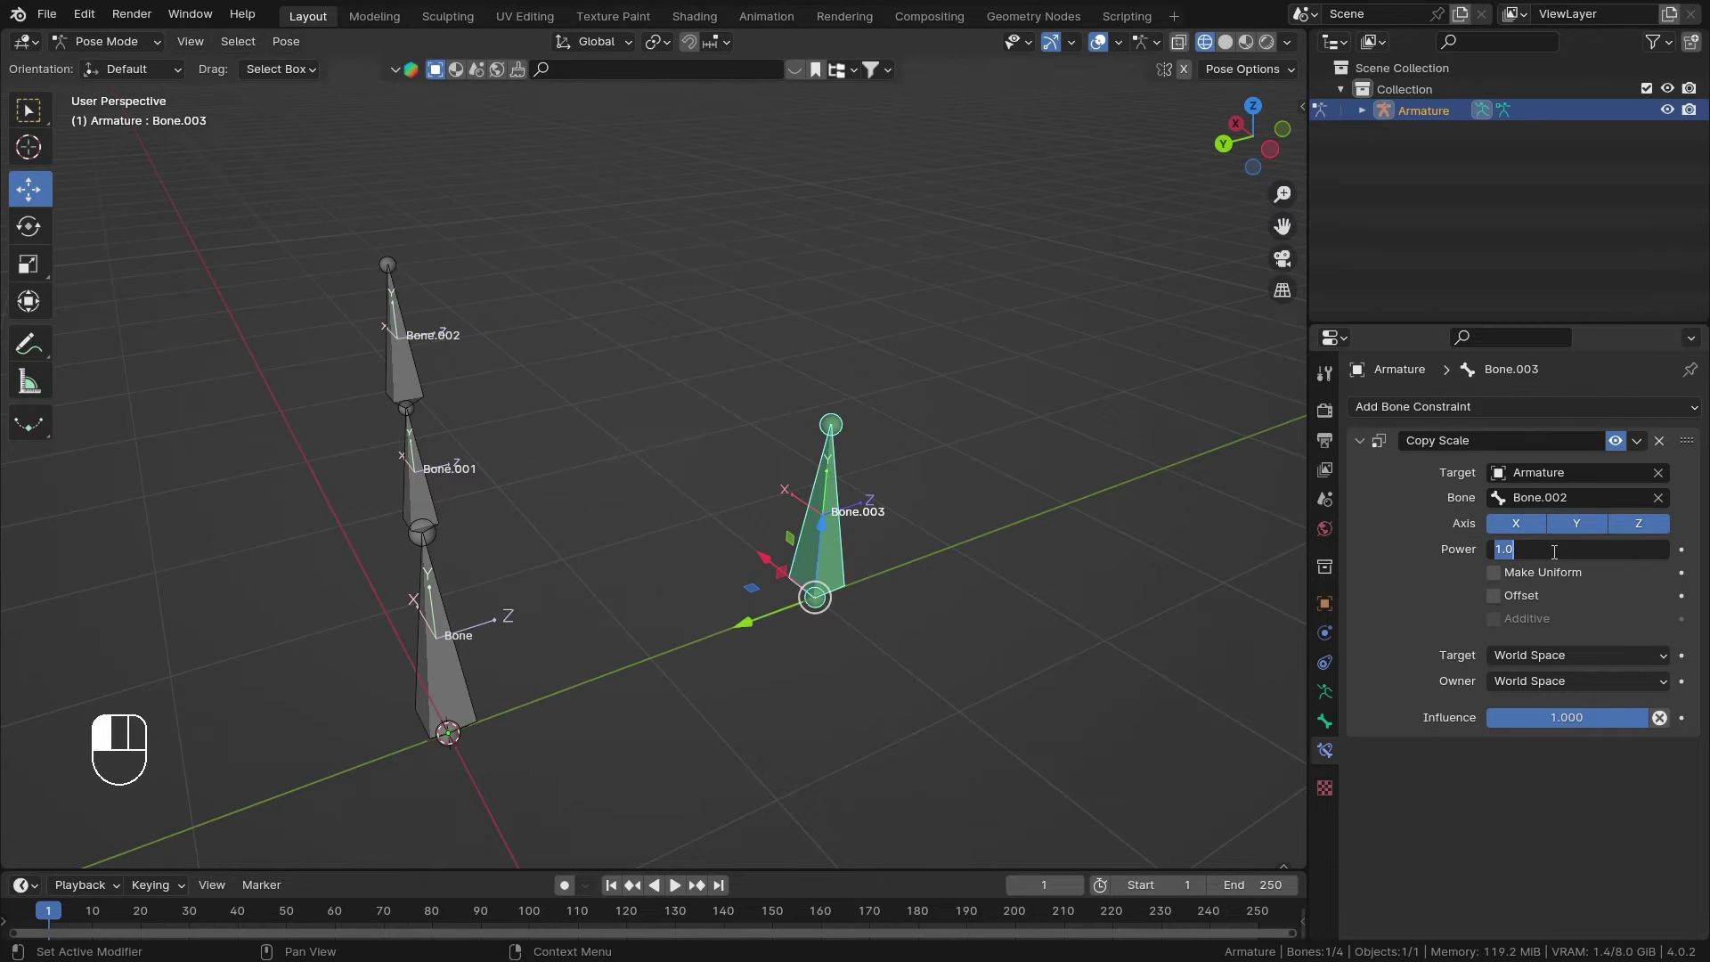
key("Escape")
left_click(434, 383)
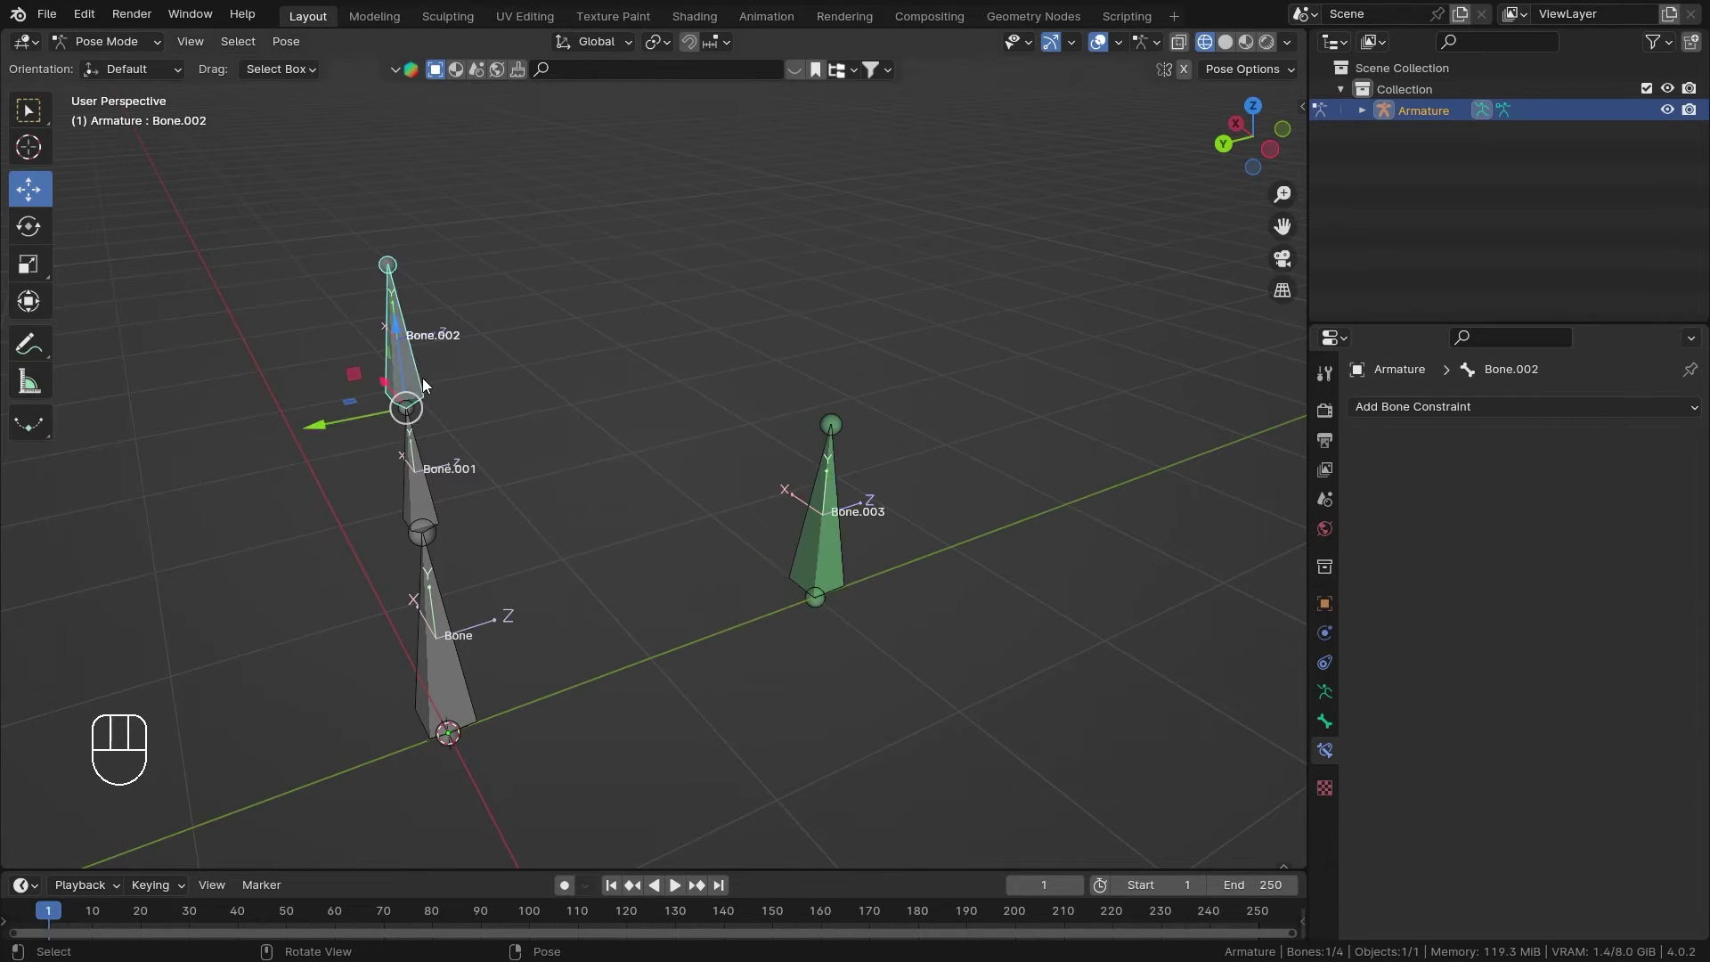
key("s")
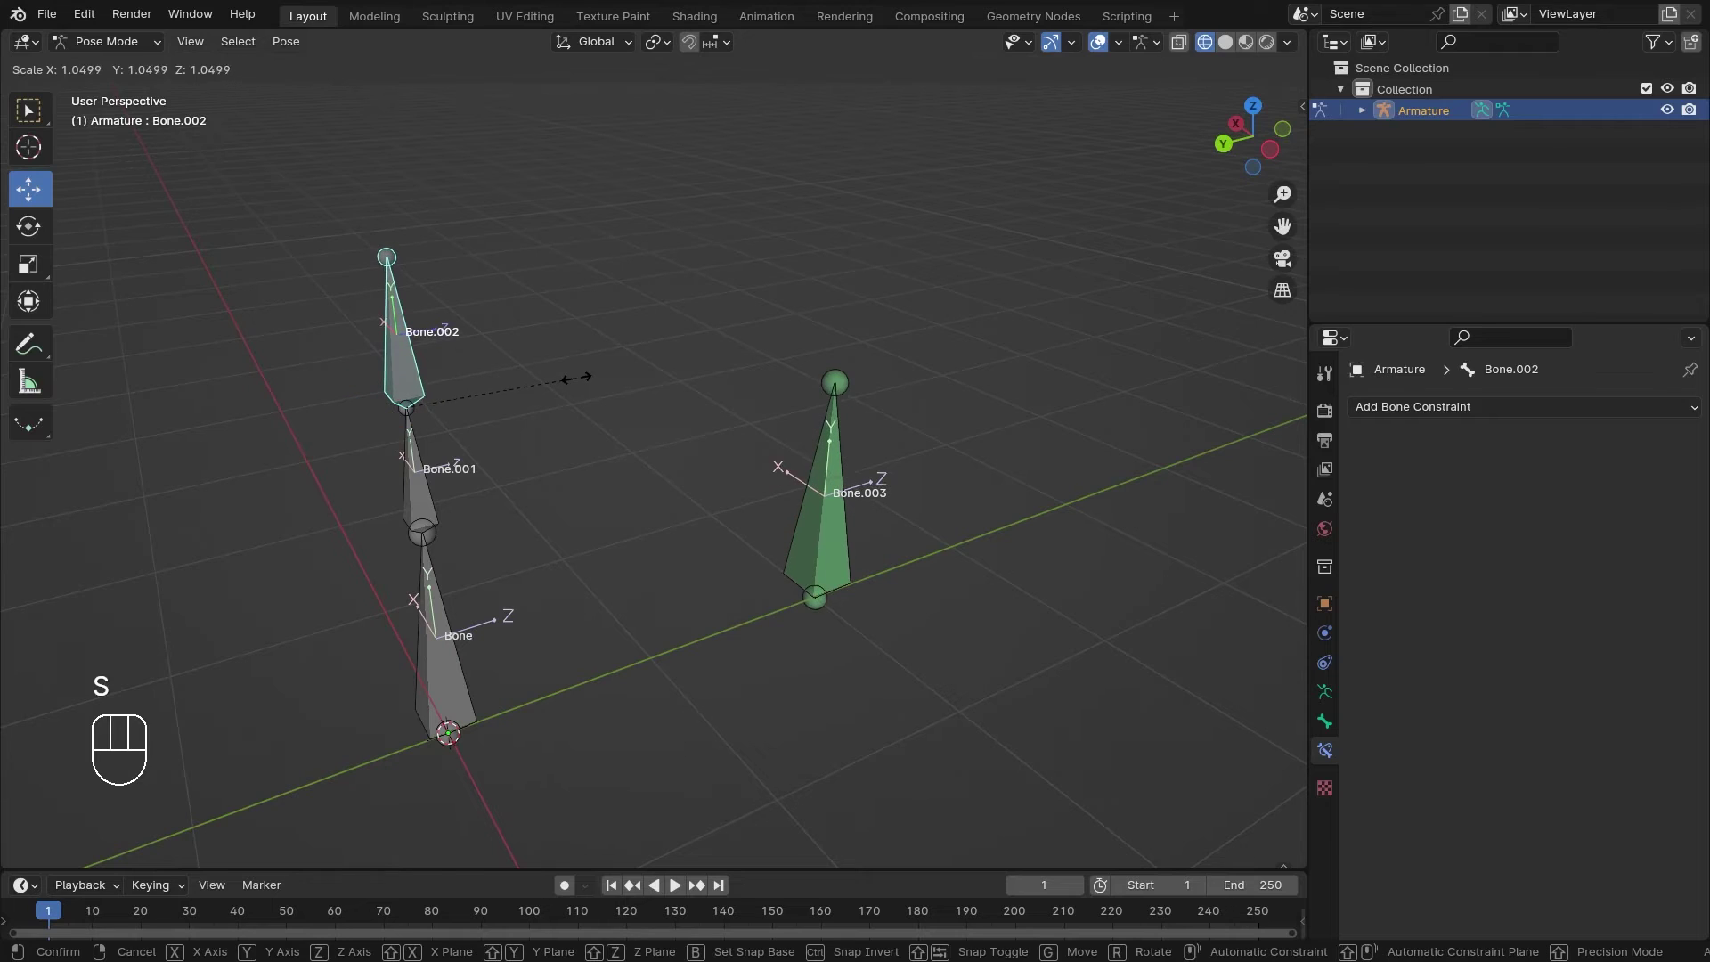
key("1")
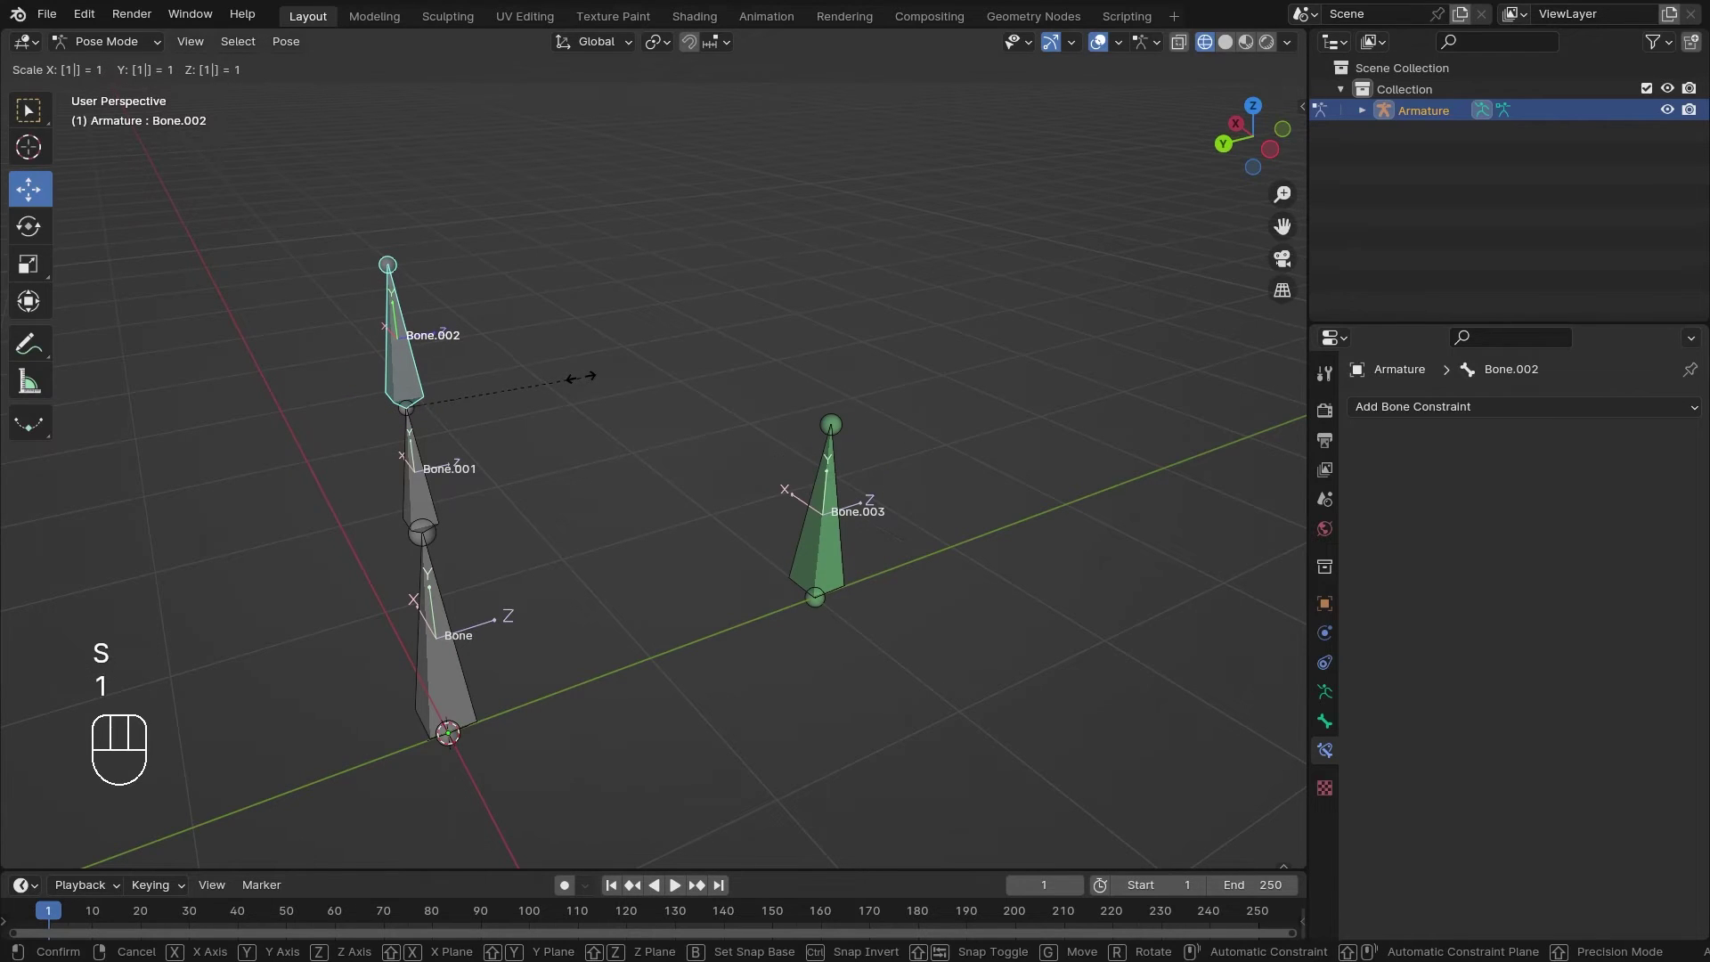
left_click(741, 346)
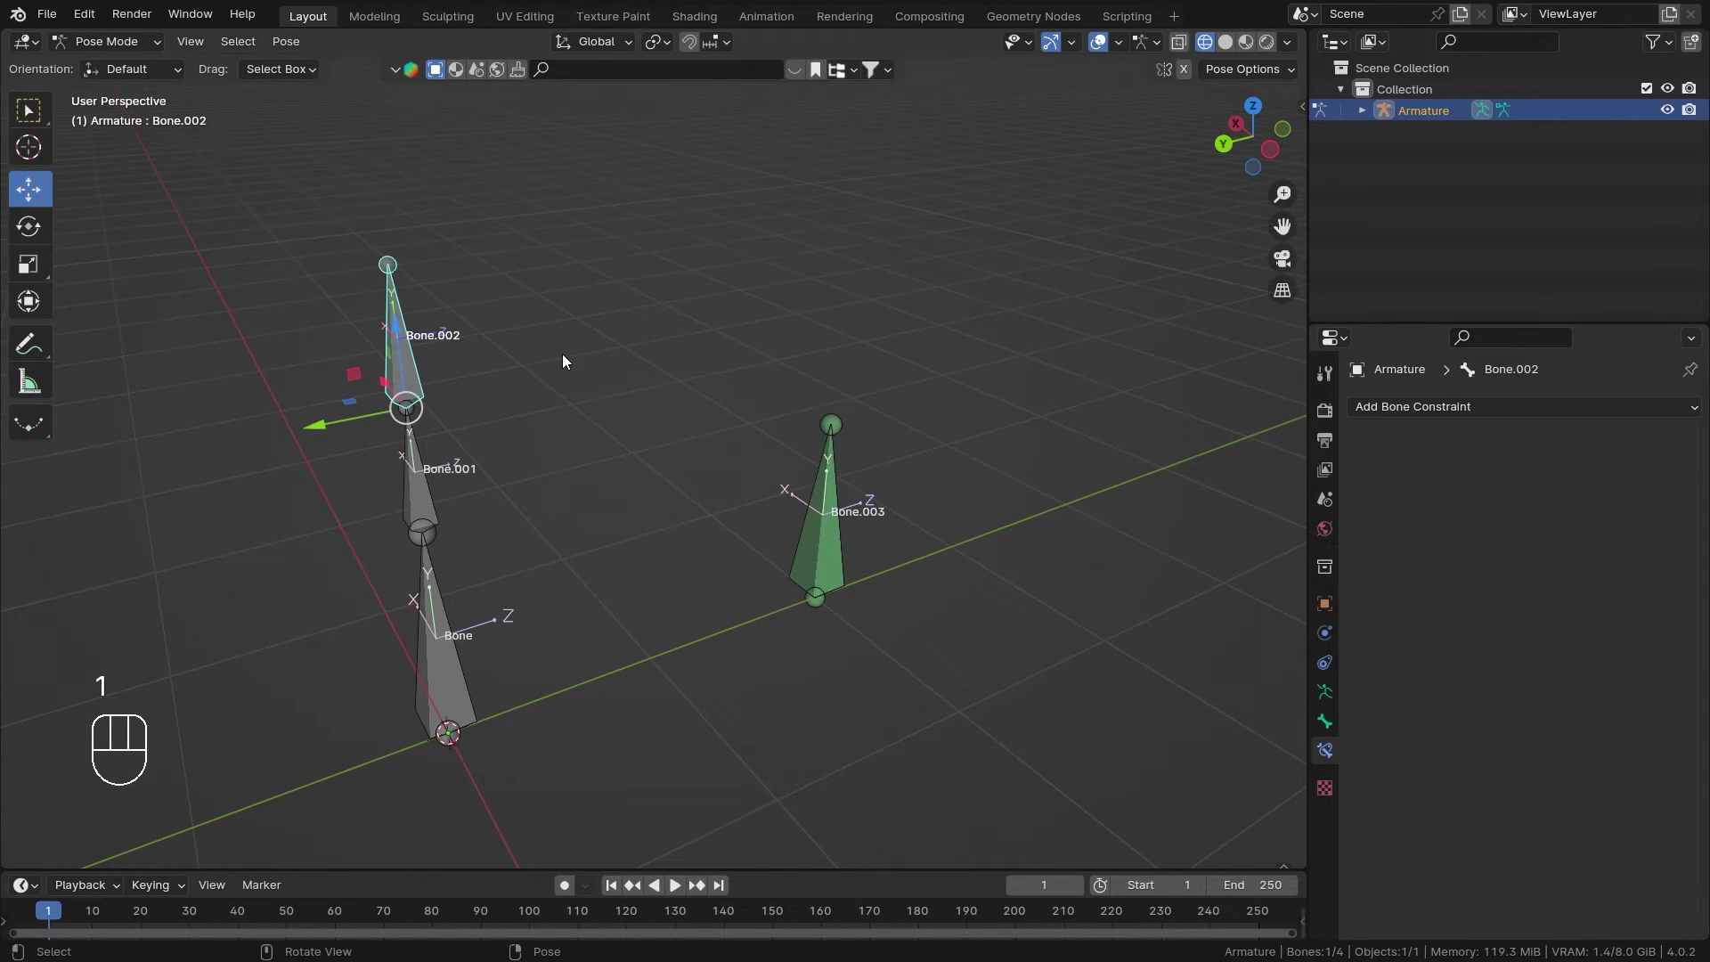
Test-scale Bone.002 twice to see Bone.003's stronger response, cancelling each time
key("s")
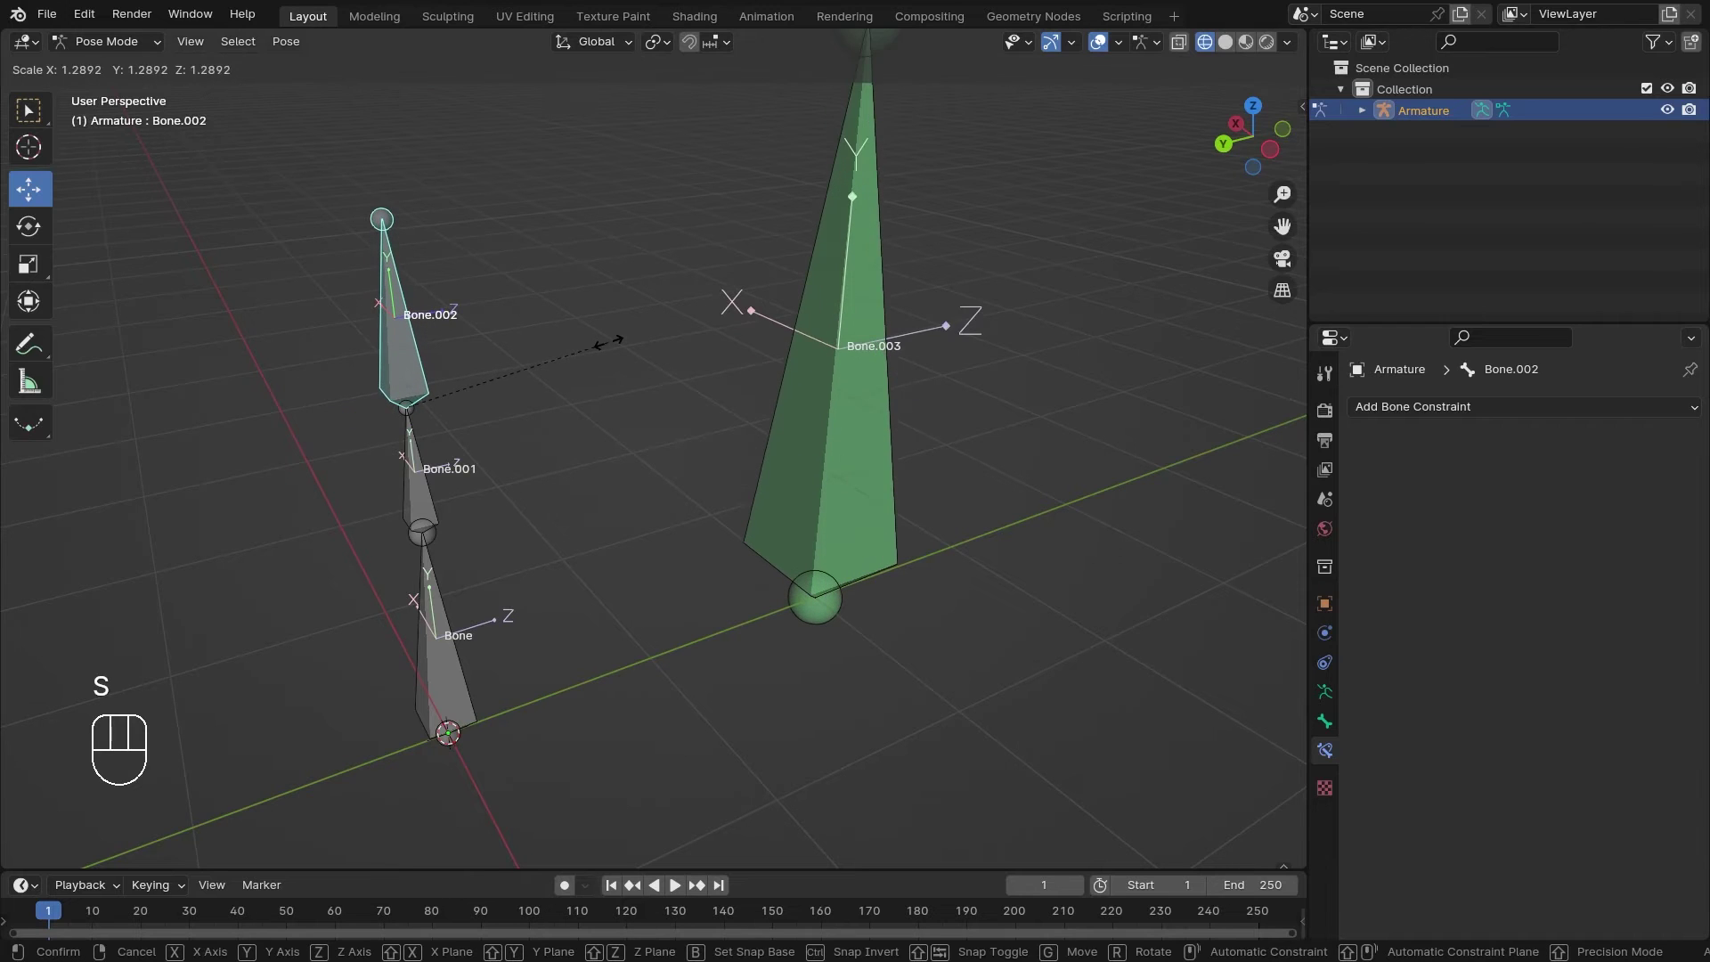
right_click(821, 565)
left_click(824, 566)
middle_click_drag(1030, 445, 934, 544)
scroll(977, 486, "down", 2)
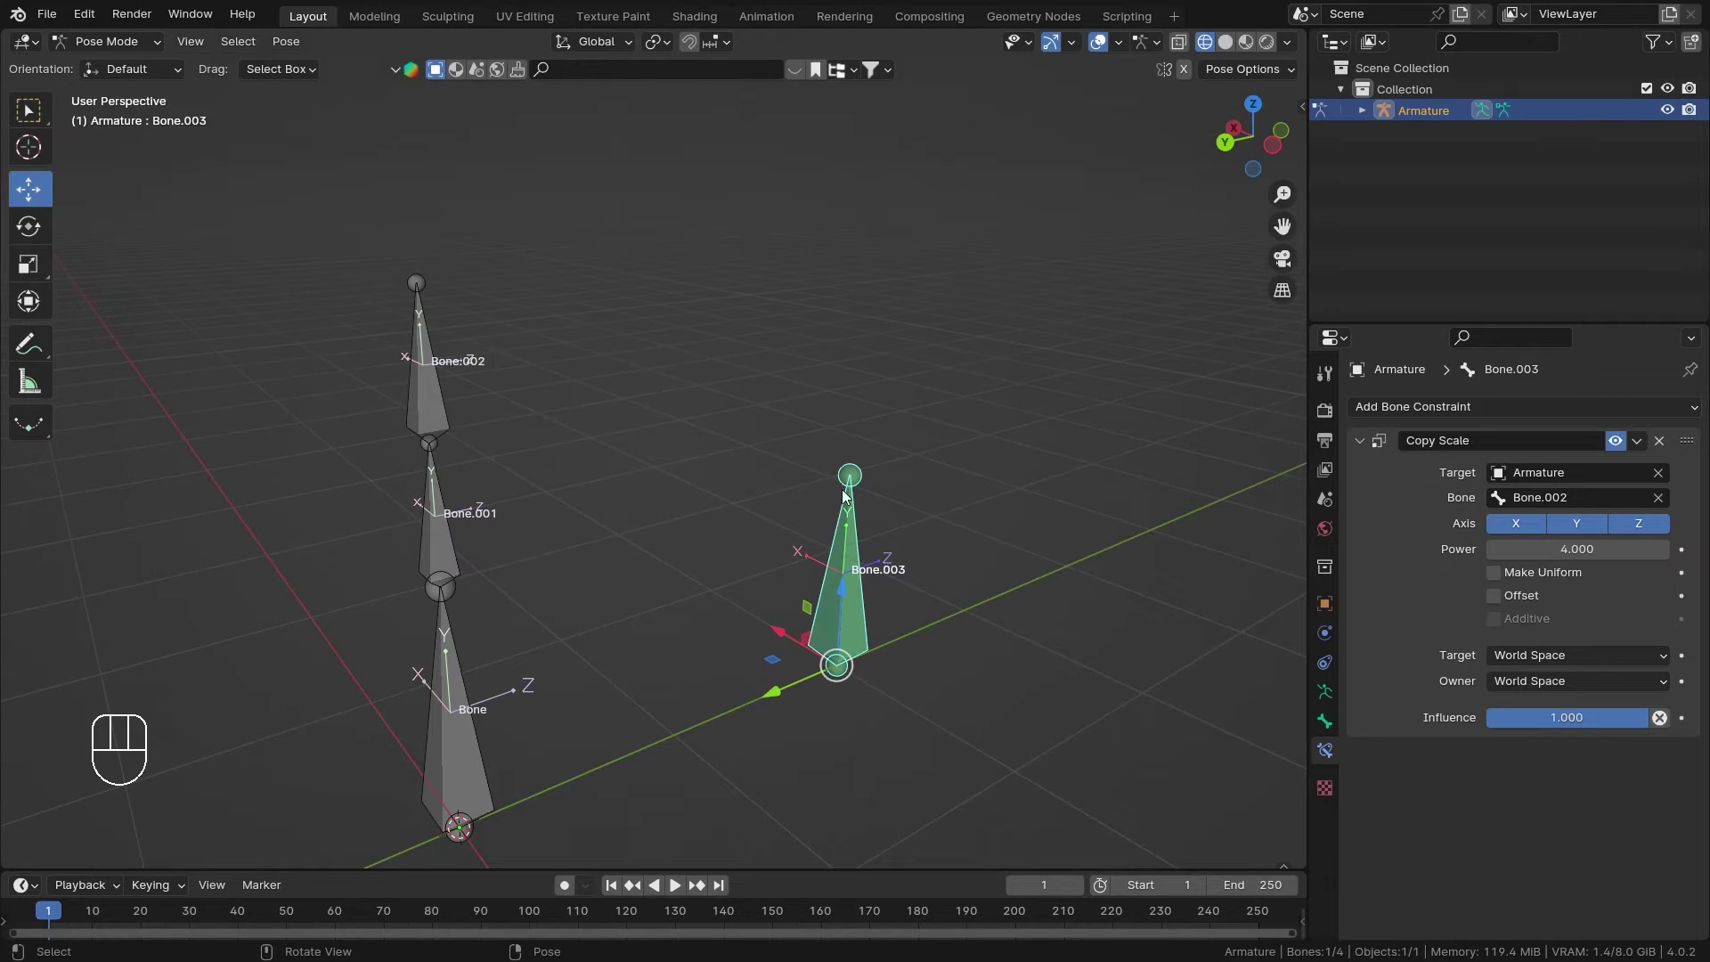
left_click(440, 418)
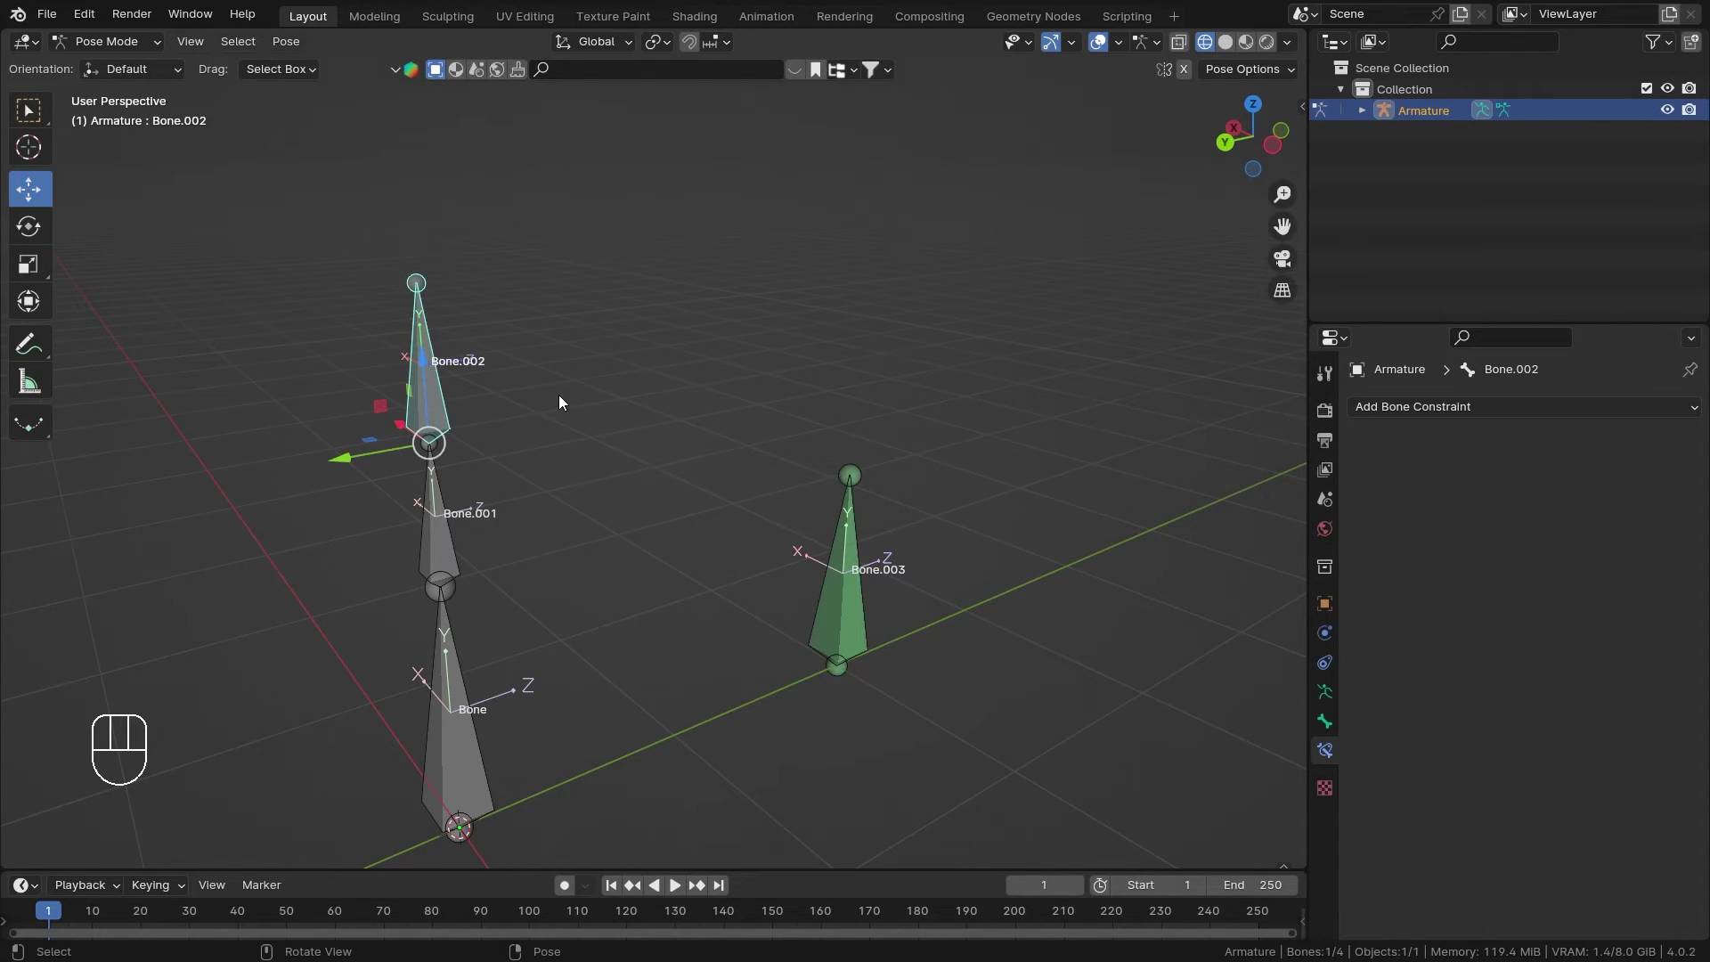
key("s")
right_click(919, 514)
left_click(918, 514)
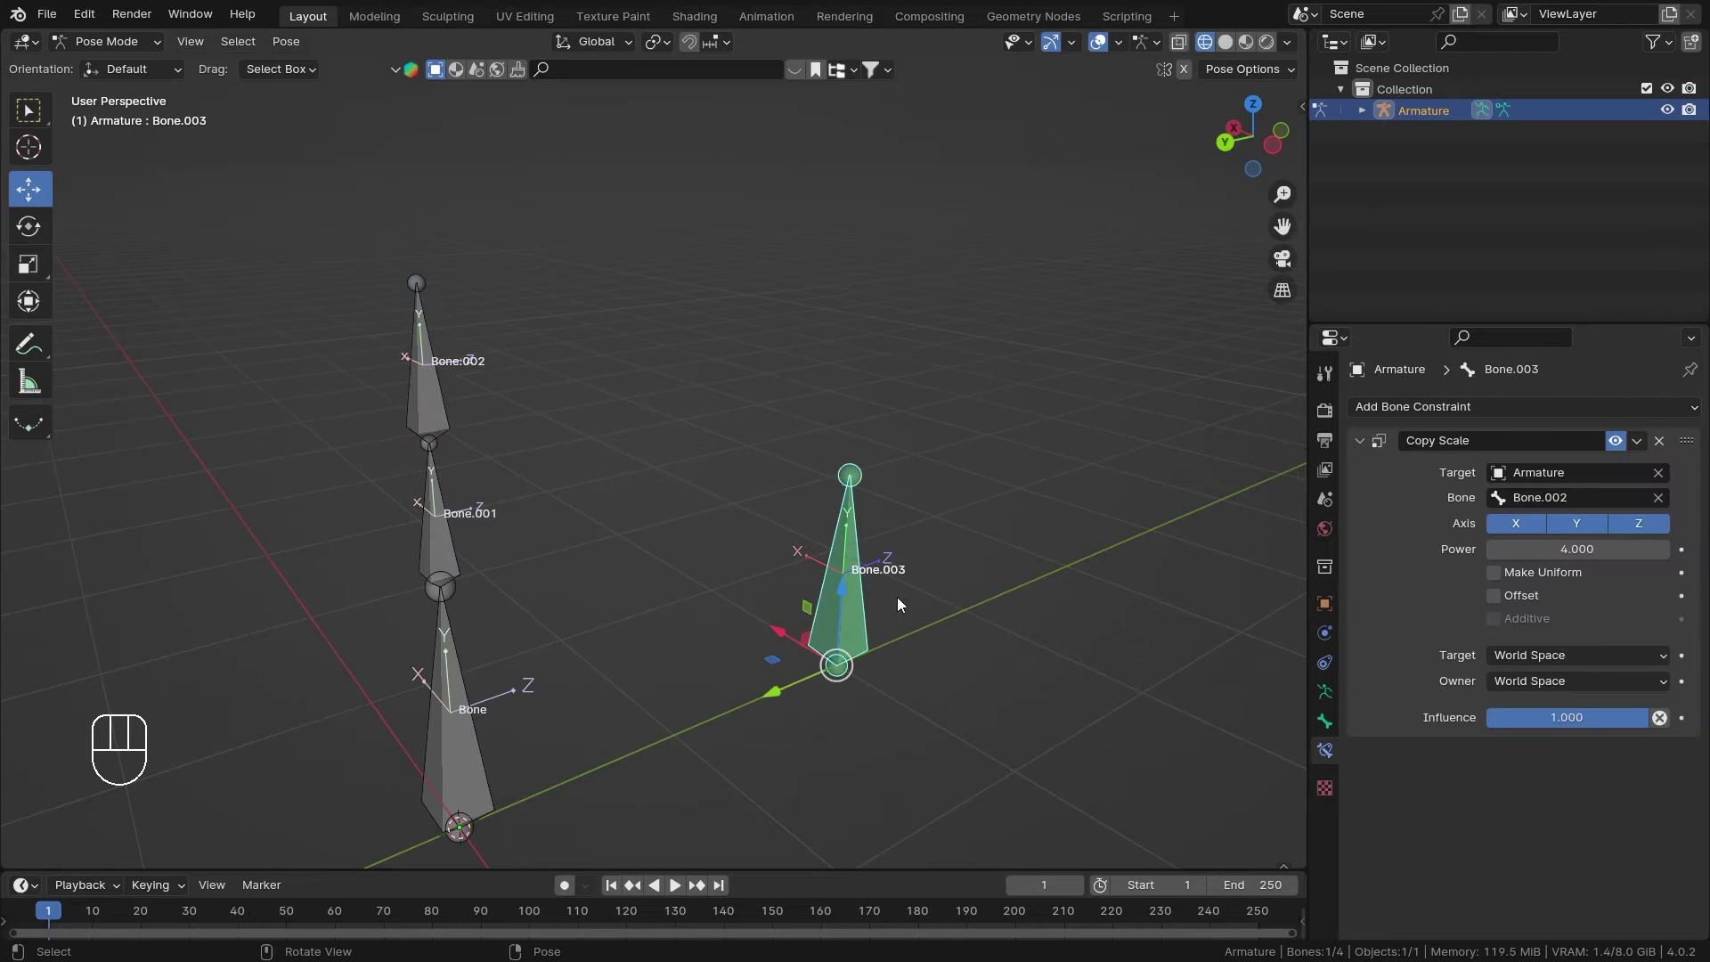
Turn on Make Uniform and set the Copy Scale Power back to 1
left_click(1503, 574)
left_click(1579, 550)
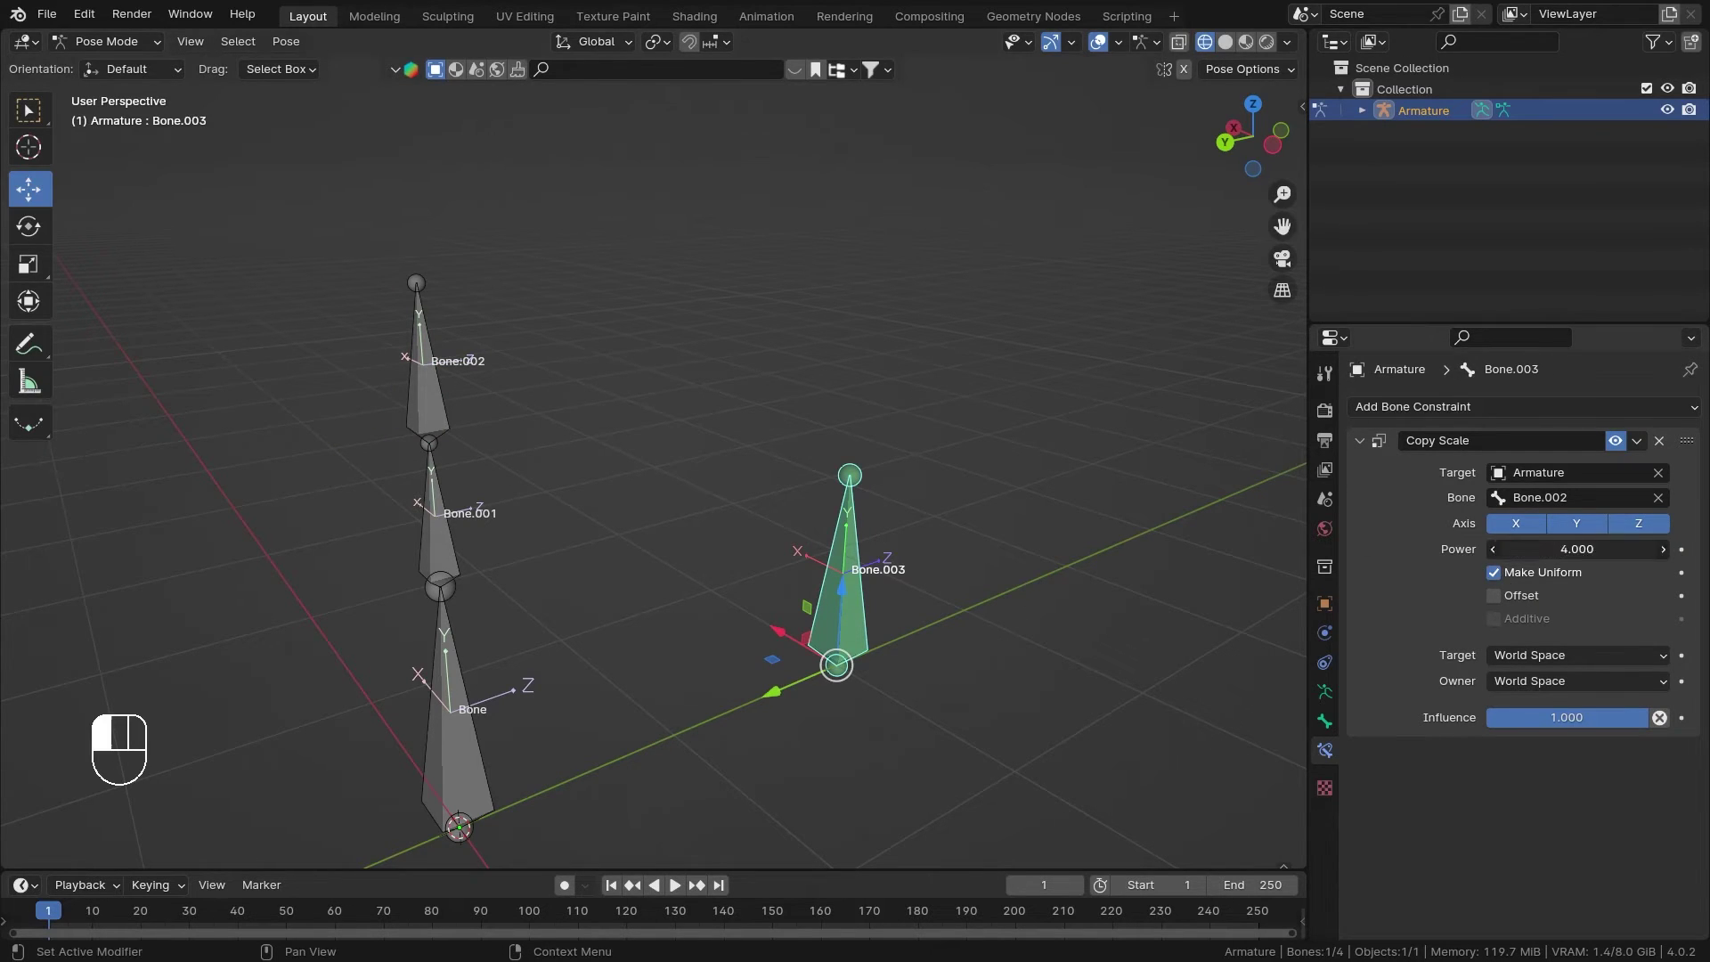
type("1")
key("Return")
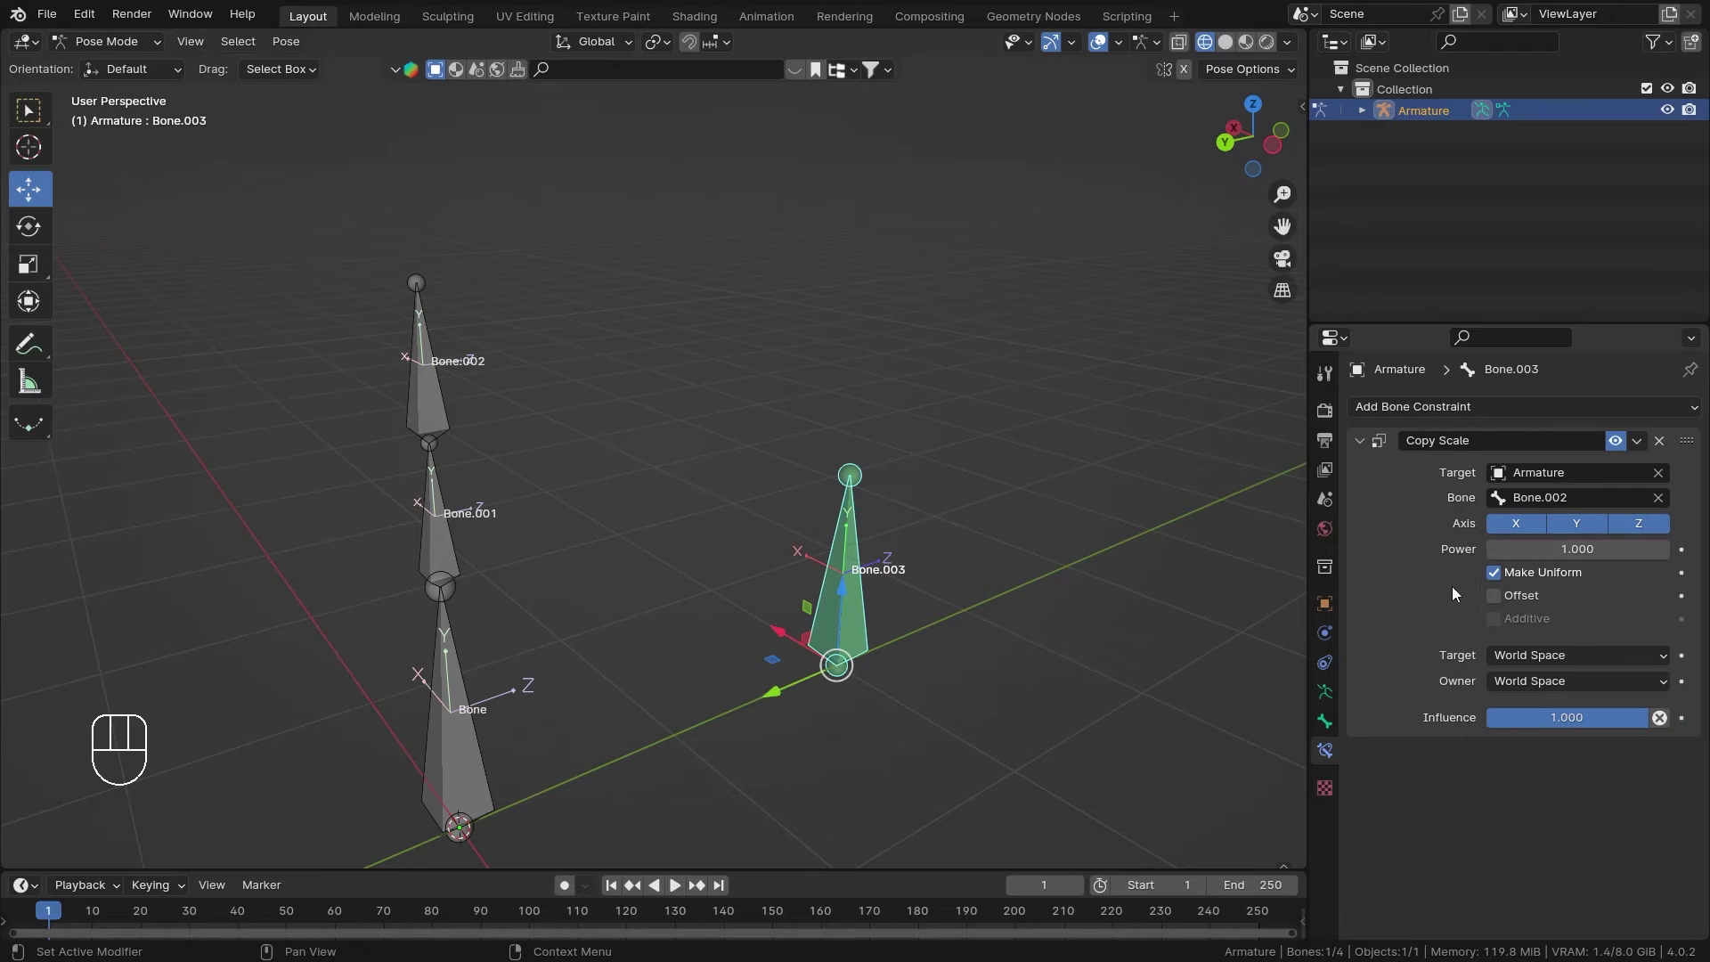
Scale Bone.002 along global Y, then try another scale and cancel it
left_click(417, 400)
middle_click_drag(534, 405, 559, 419)
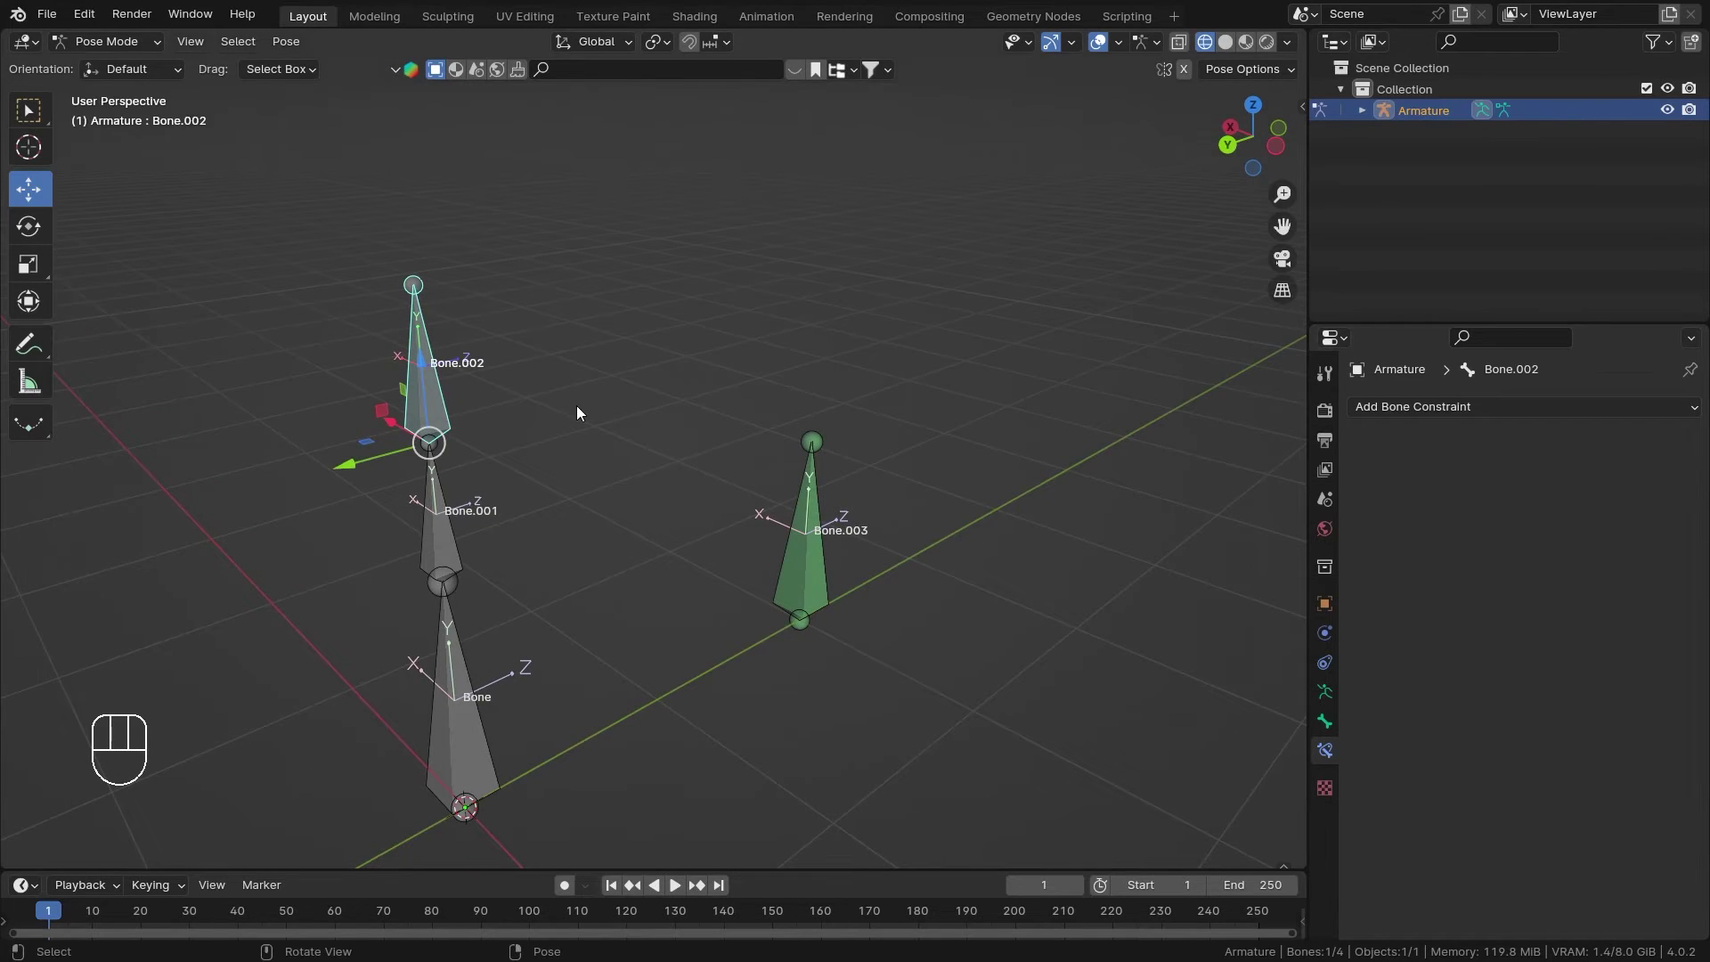
key("s")
key("y")
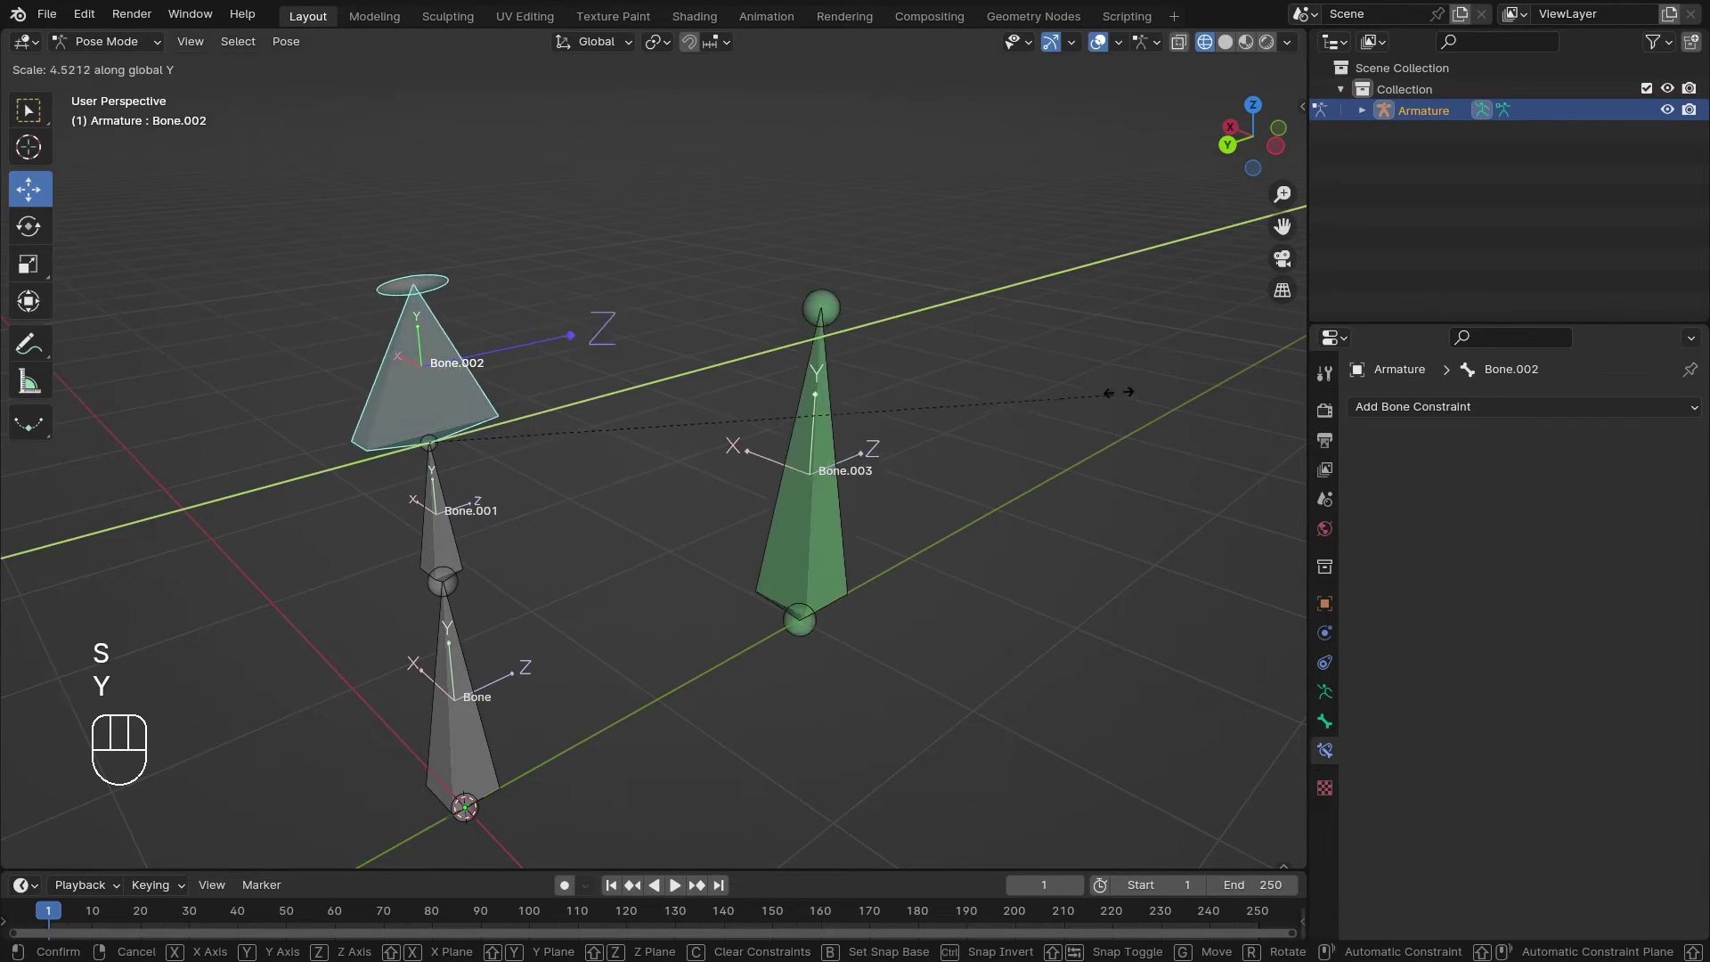
left_click(567, 410)
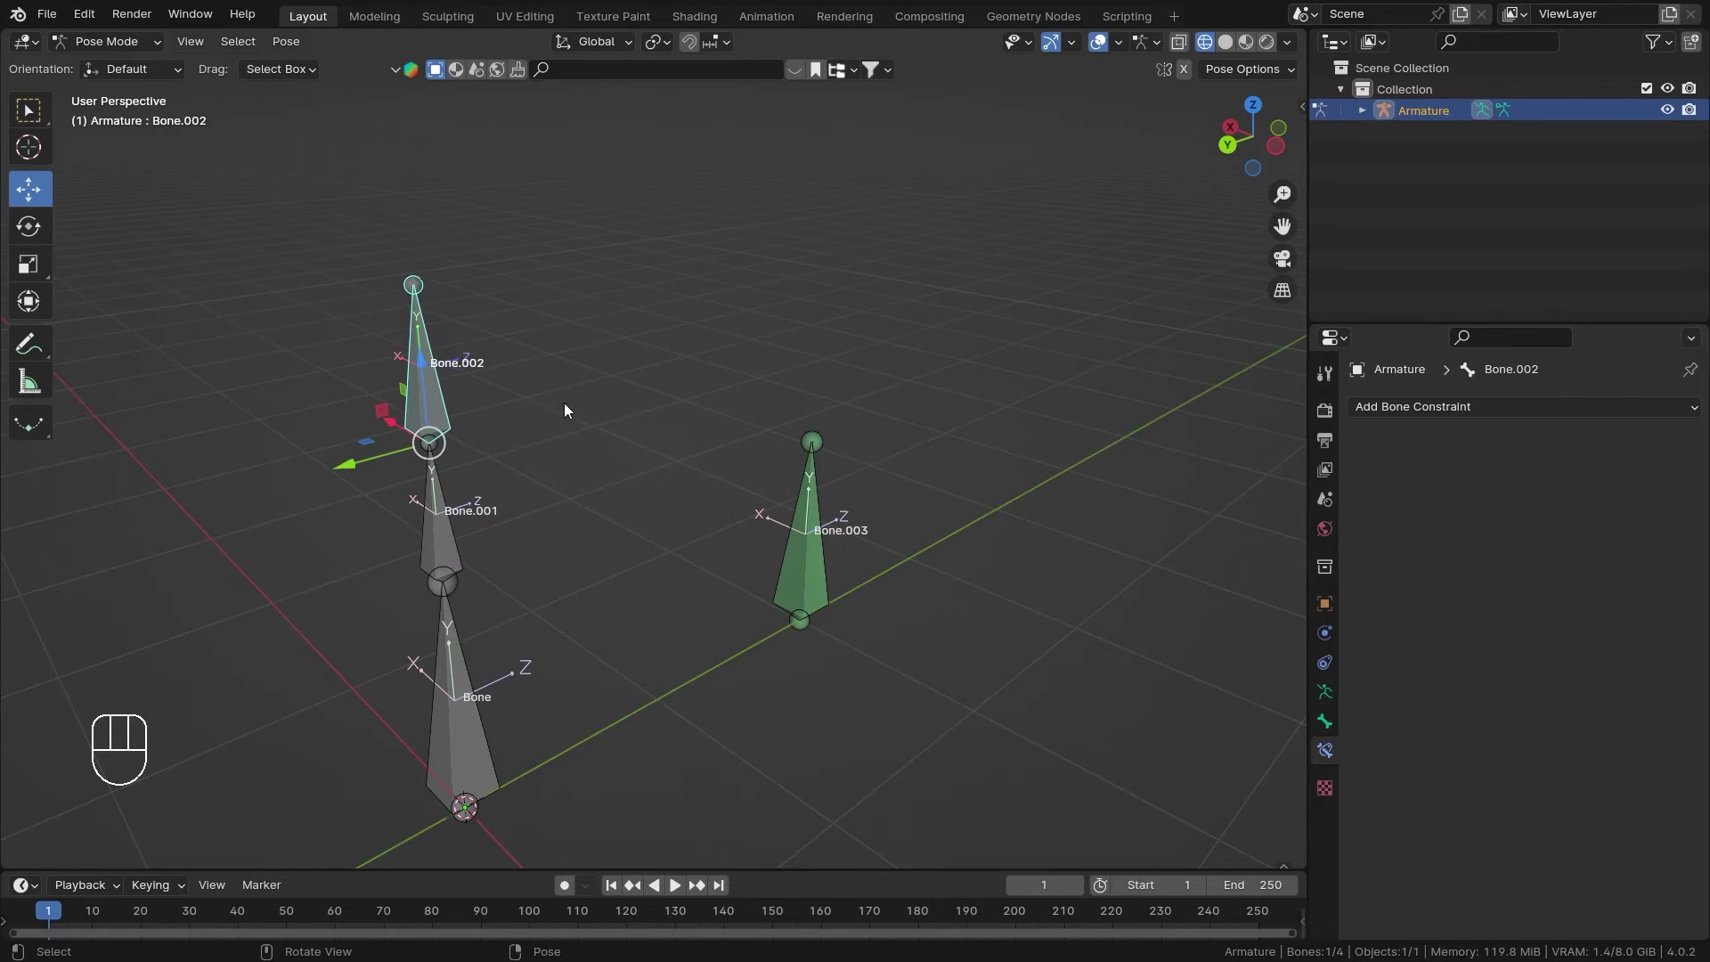
key("s")
right_click(584, 381)
Test-scale Bone.002 several times, including excluding Z, cancelling each, then reselect Bone.003
key("s")
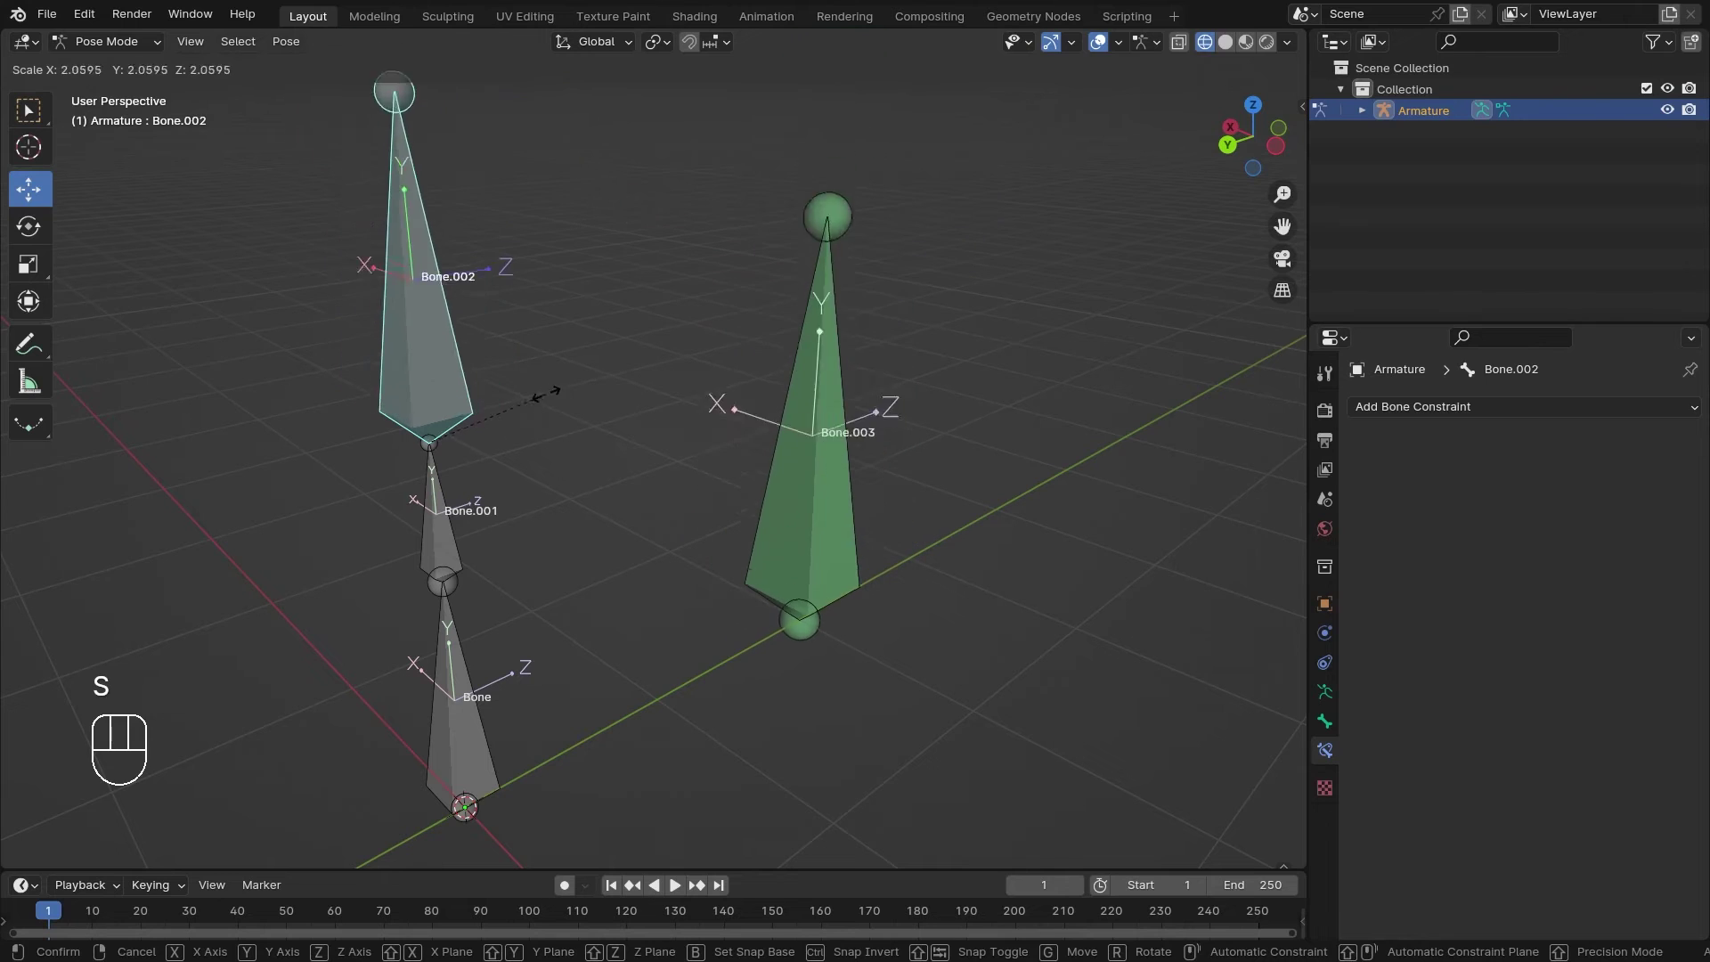
right_click(530, 399)
key("s")
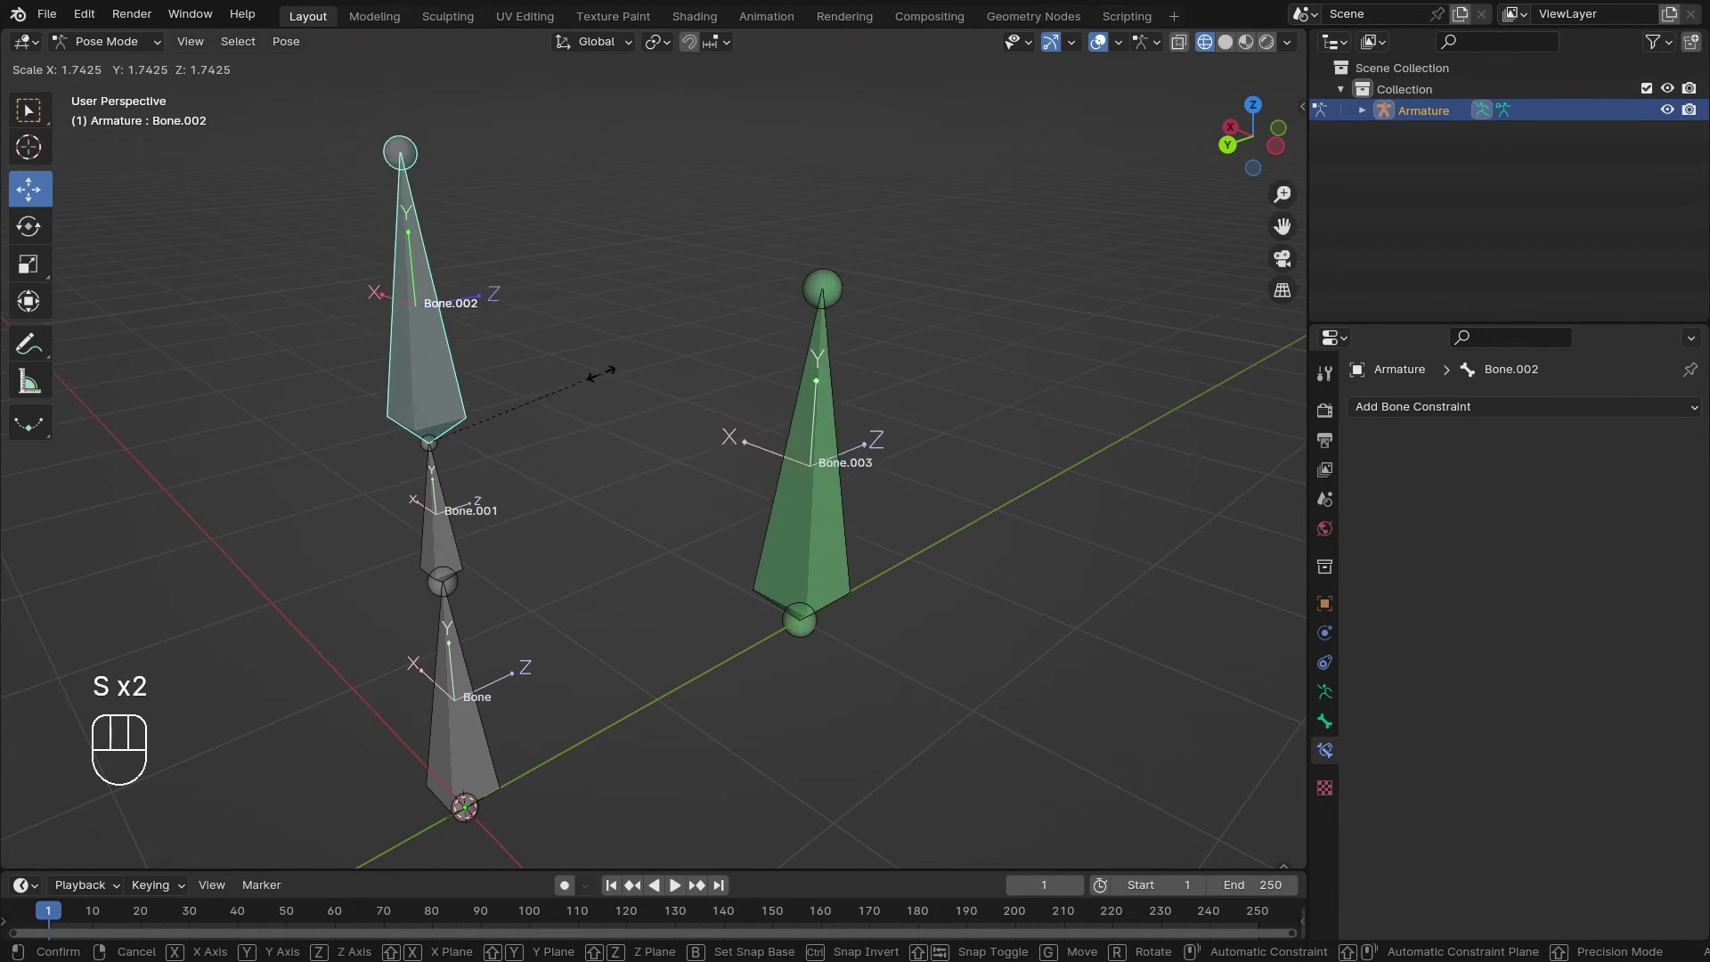
right_click(587, 391)
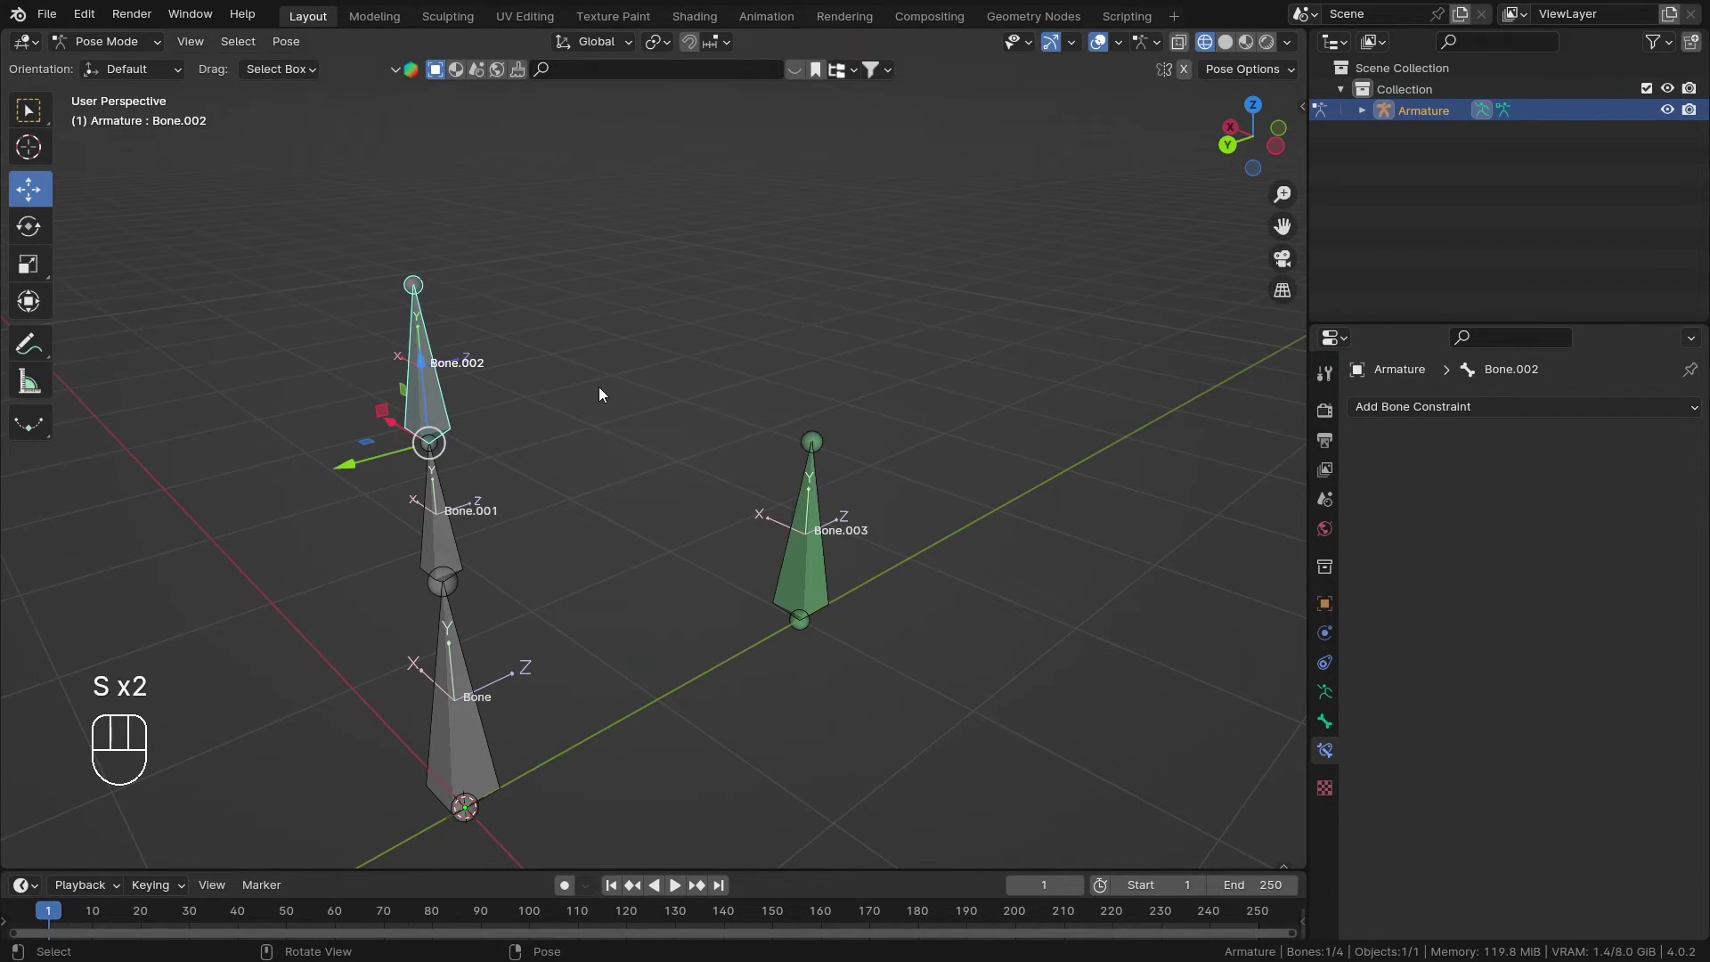
middle_click_drag(599, 386, 507, 413)
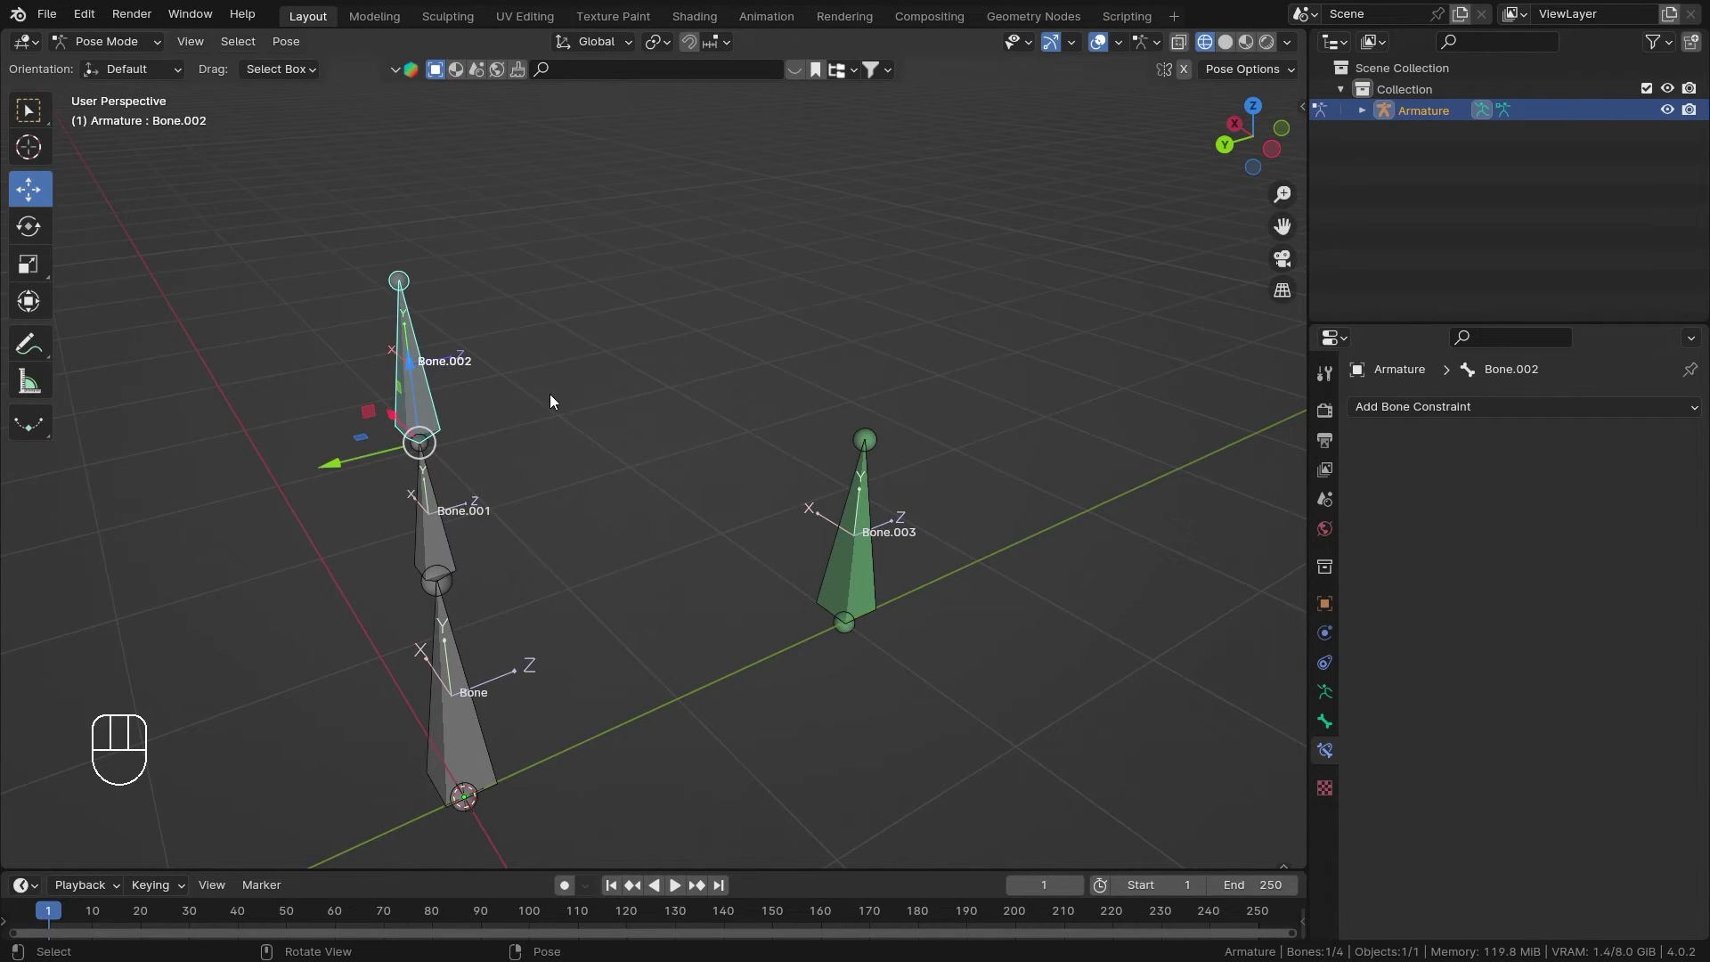
key("s")
key("shift+z")
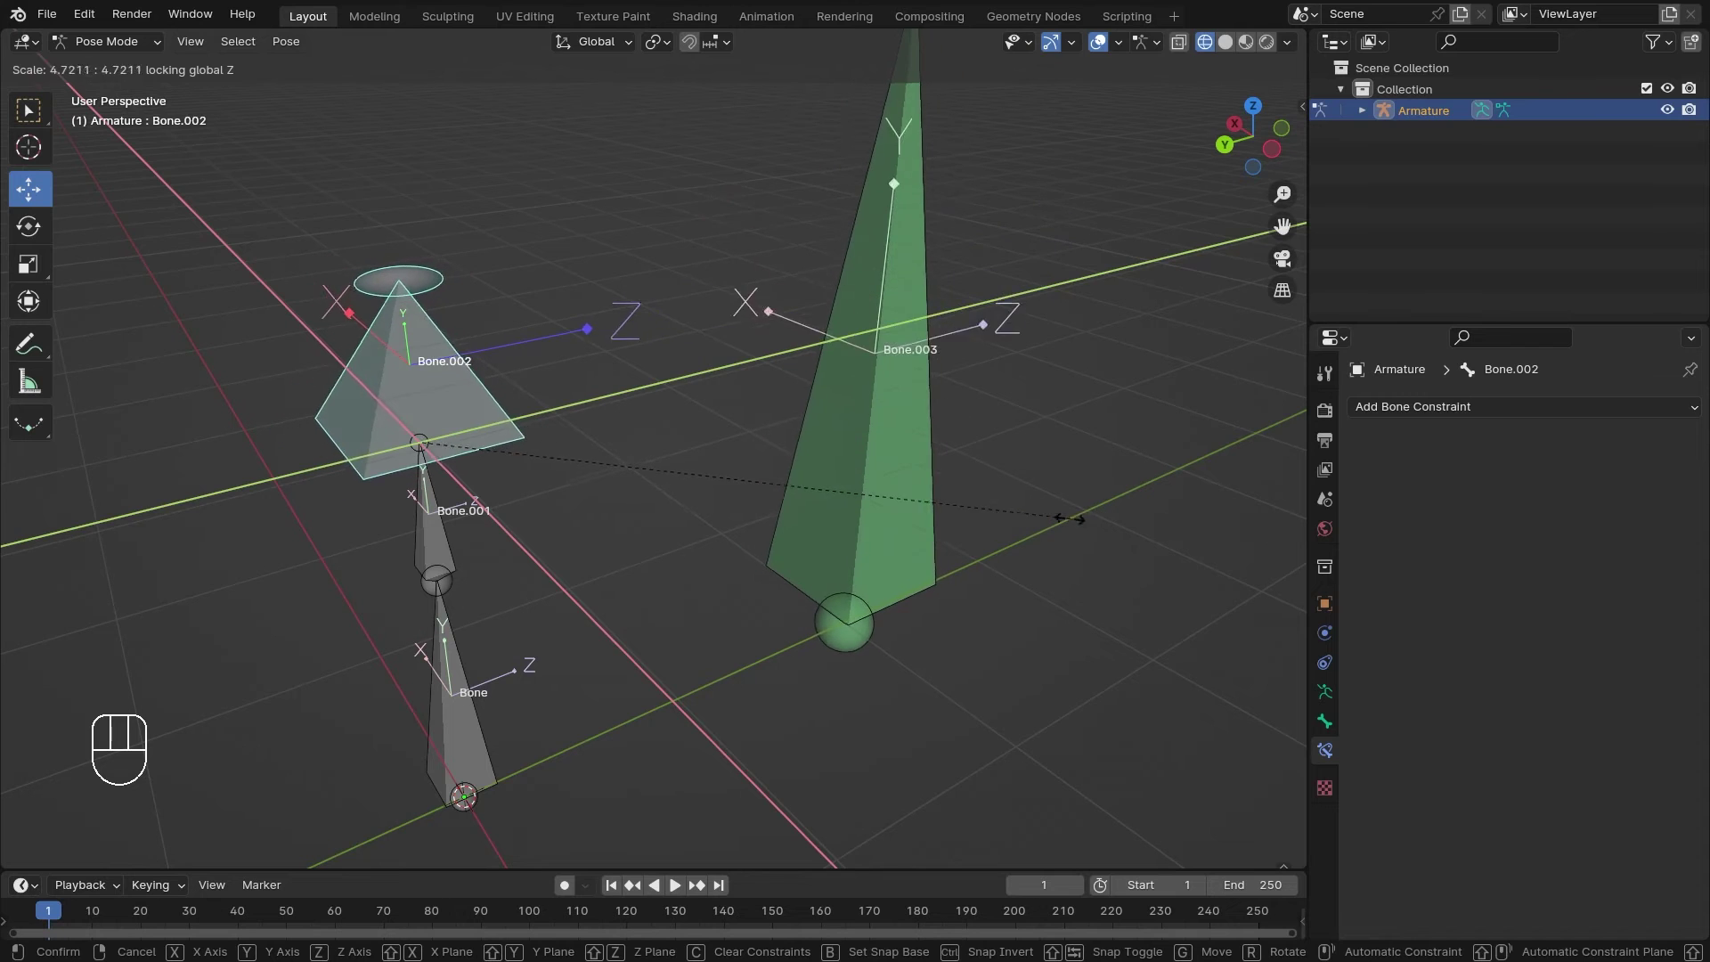
key("Escape")
left_click(860, 543)
middle_click_drag(860, 545, 970, 520)
middle_click_drag(1046, 569, 862, 526, "shift")
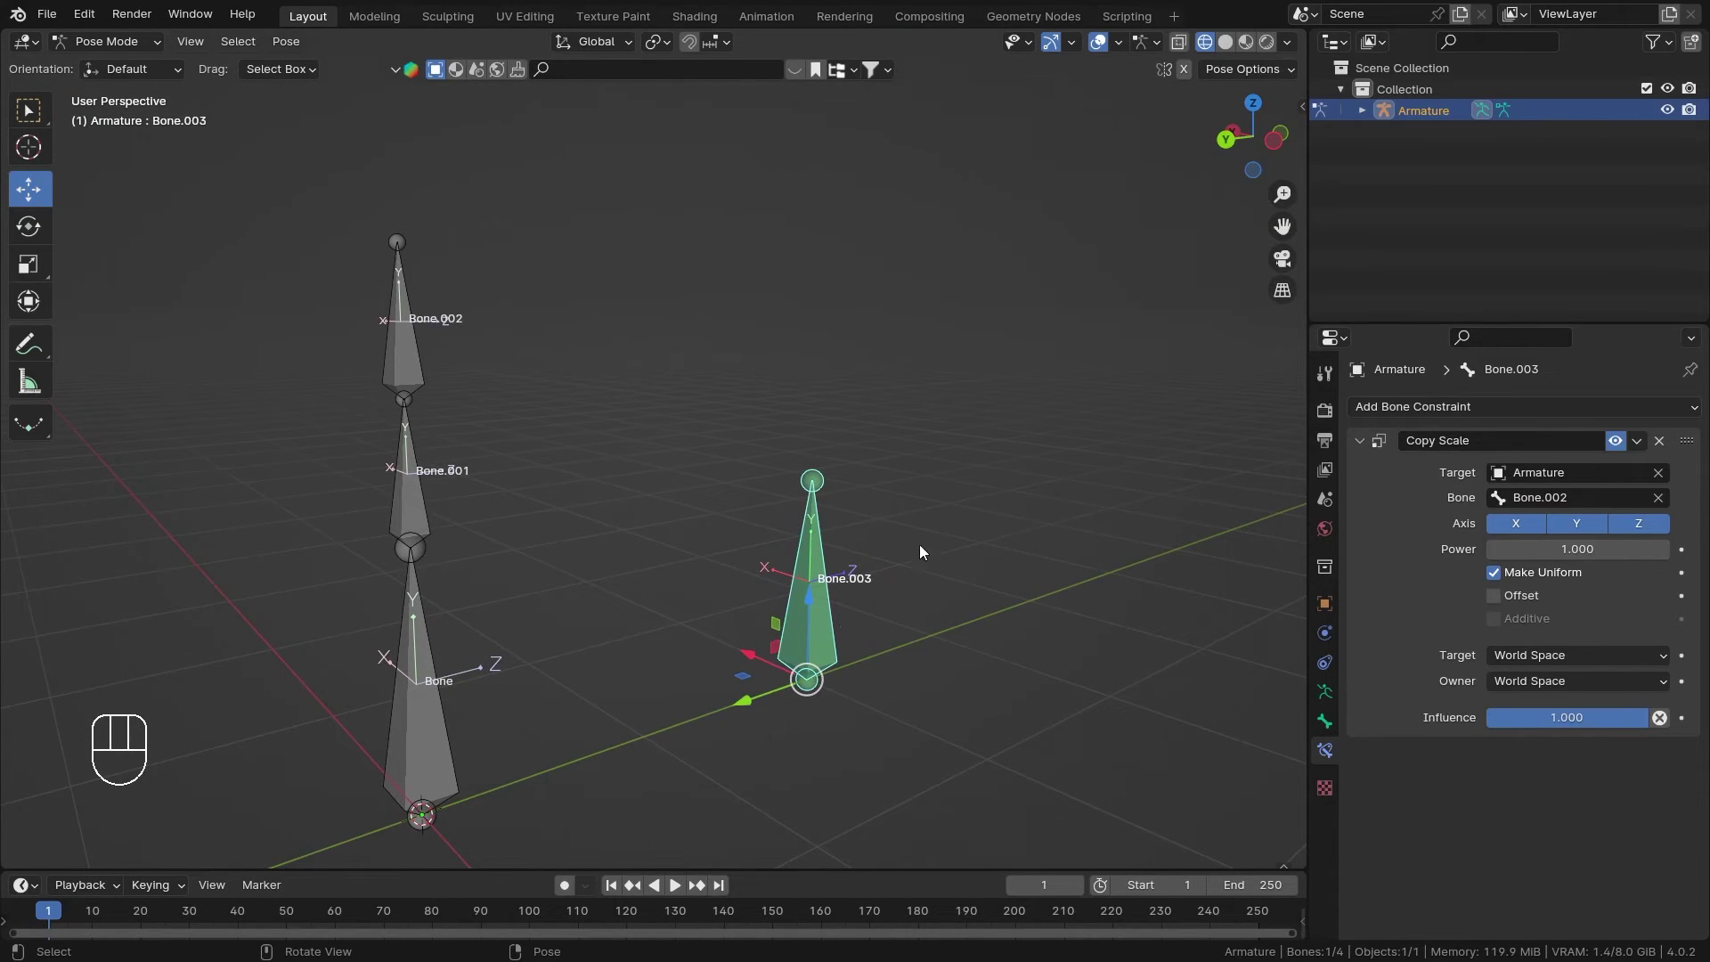
Turn off Make Uniform and test-scale Bone.002, cancelling afterwards
left_click(1495, 597)
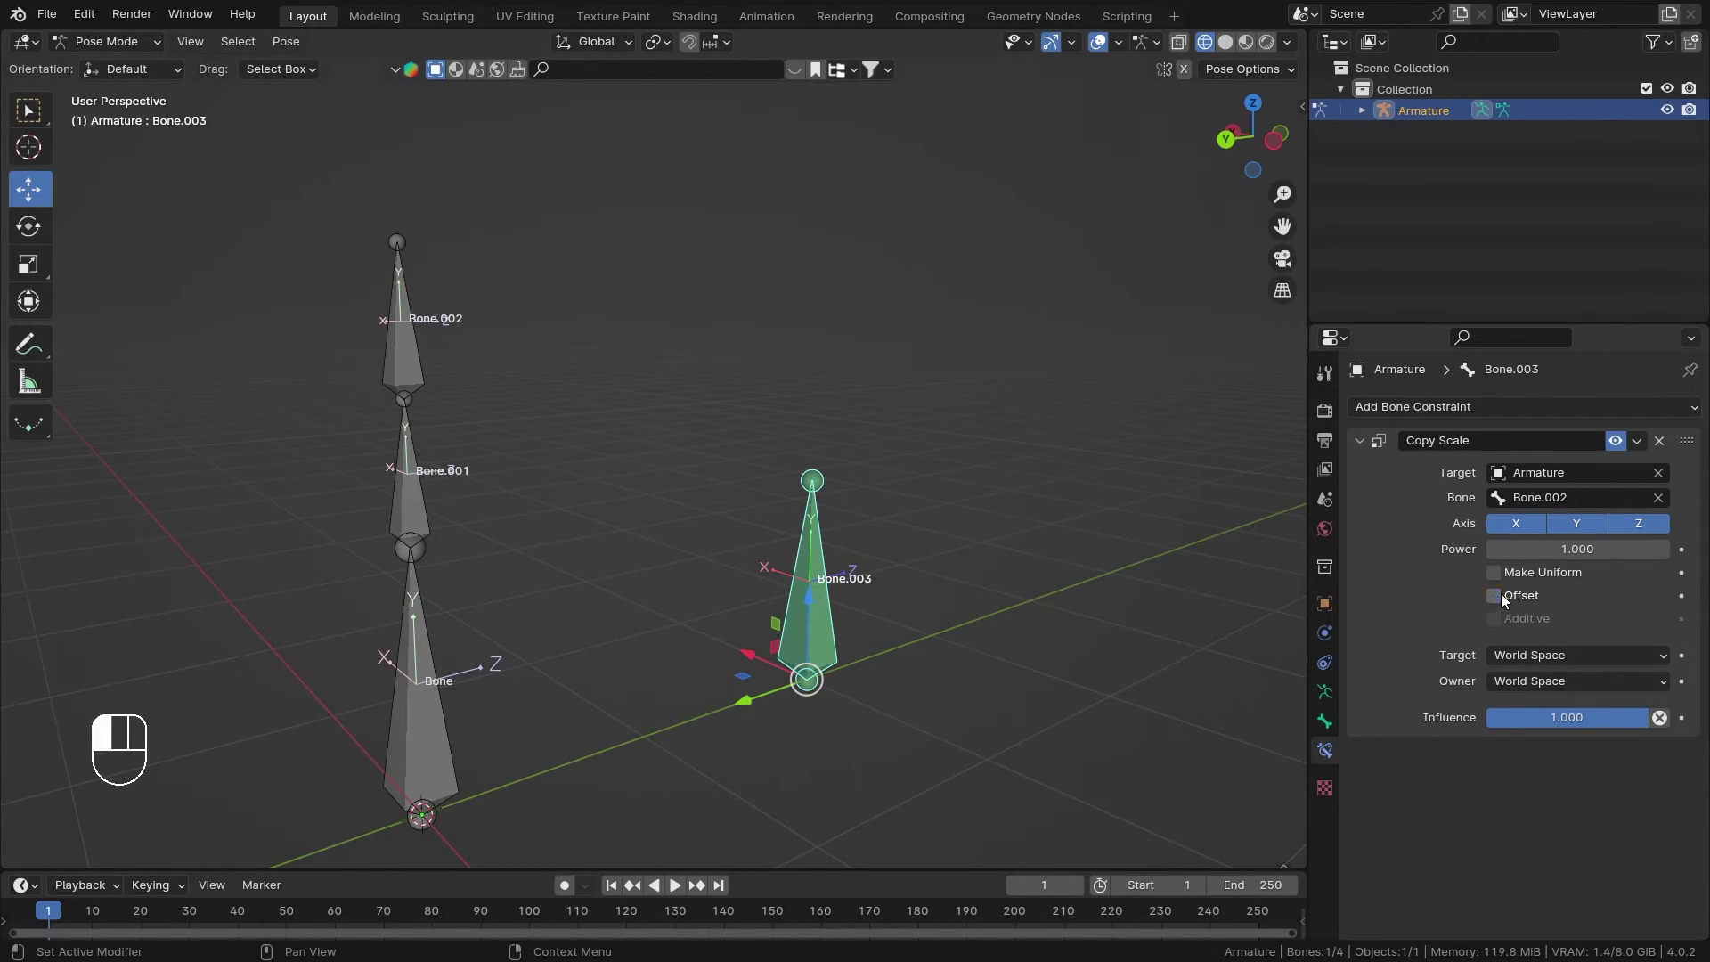
middle_click_drag(537, 408, 395, 426)
left_click(393, 426)
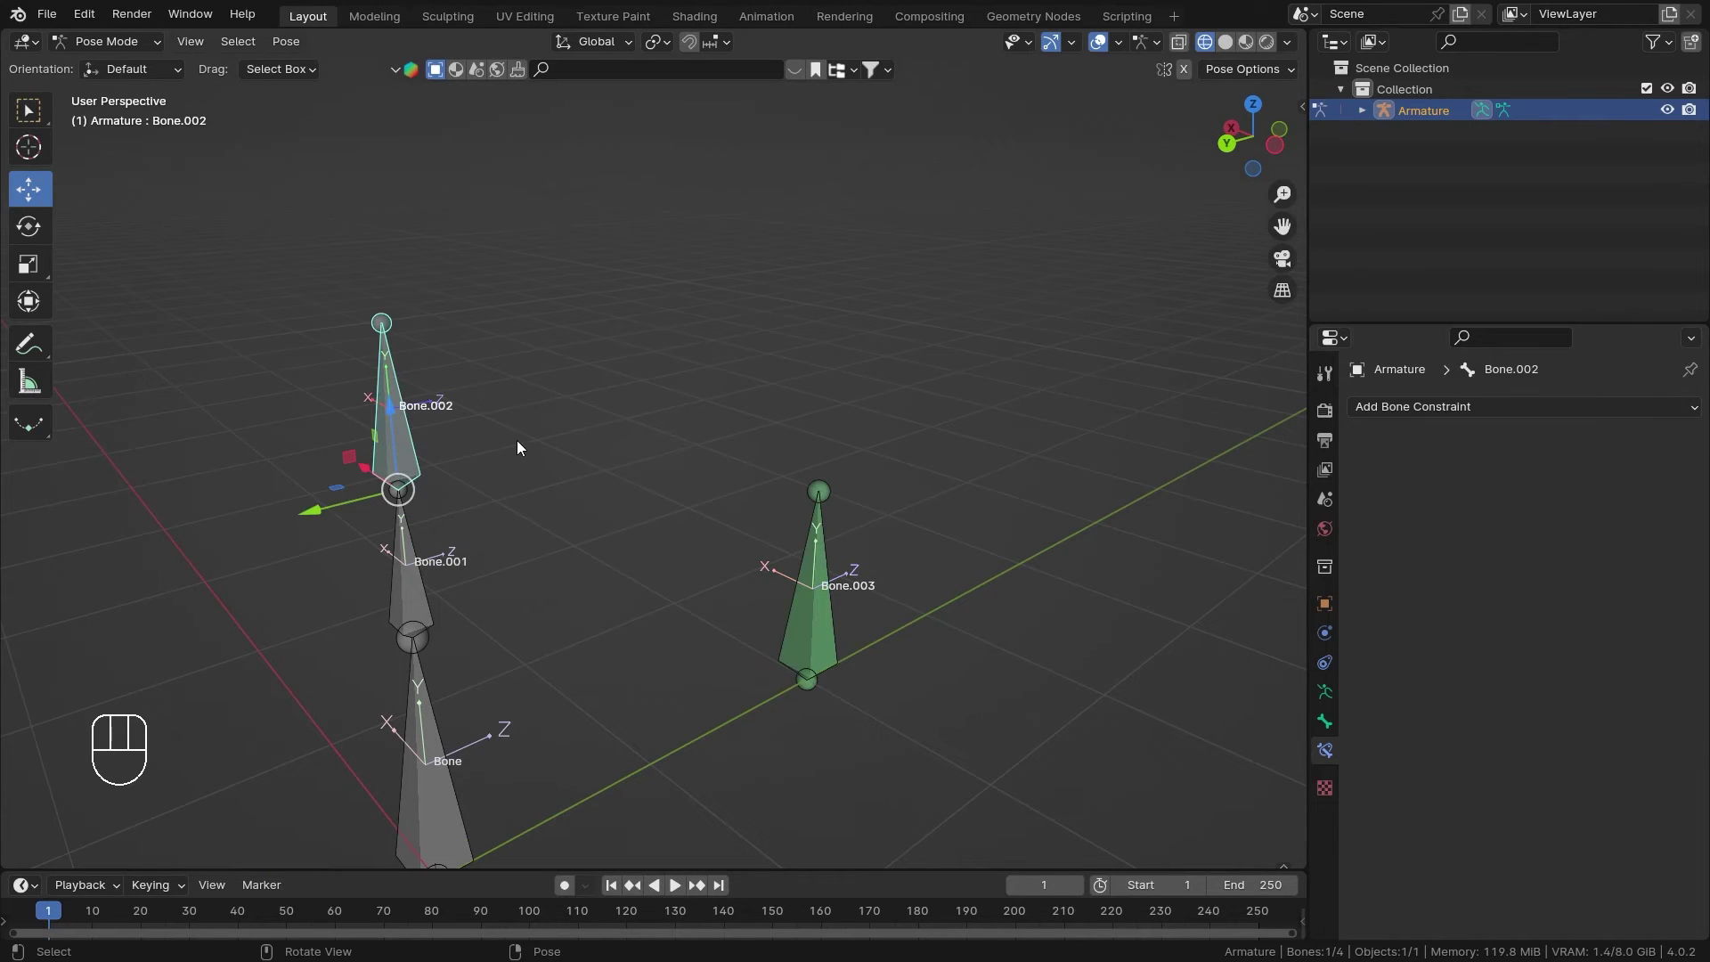
key("s")
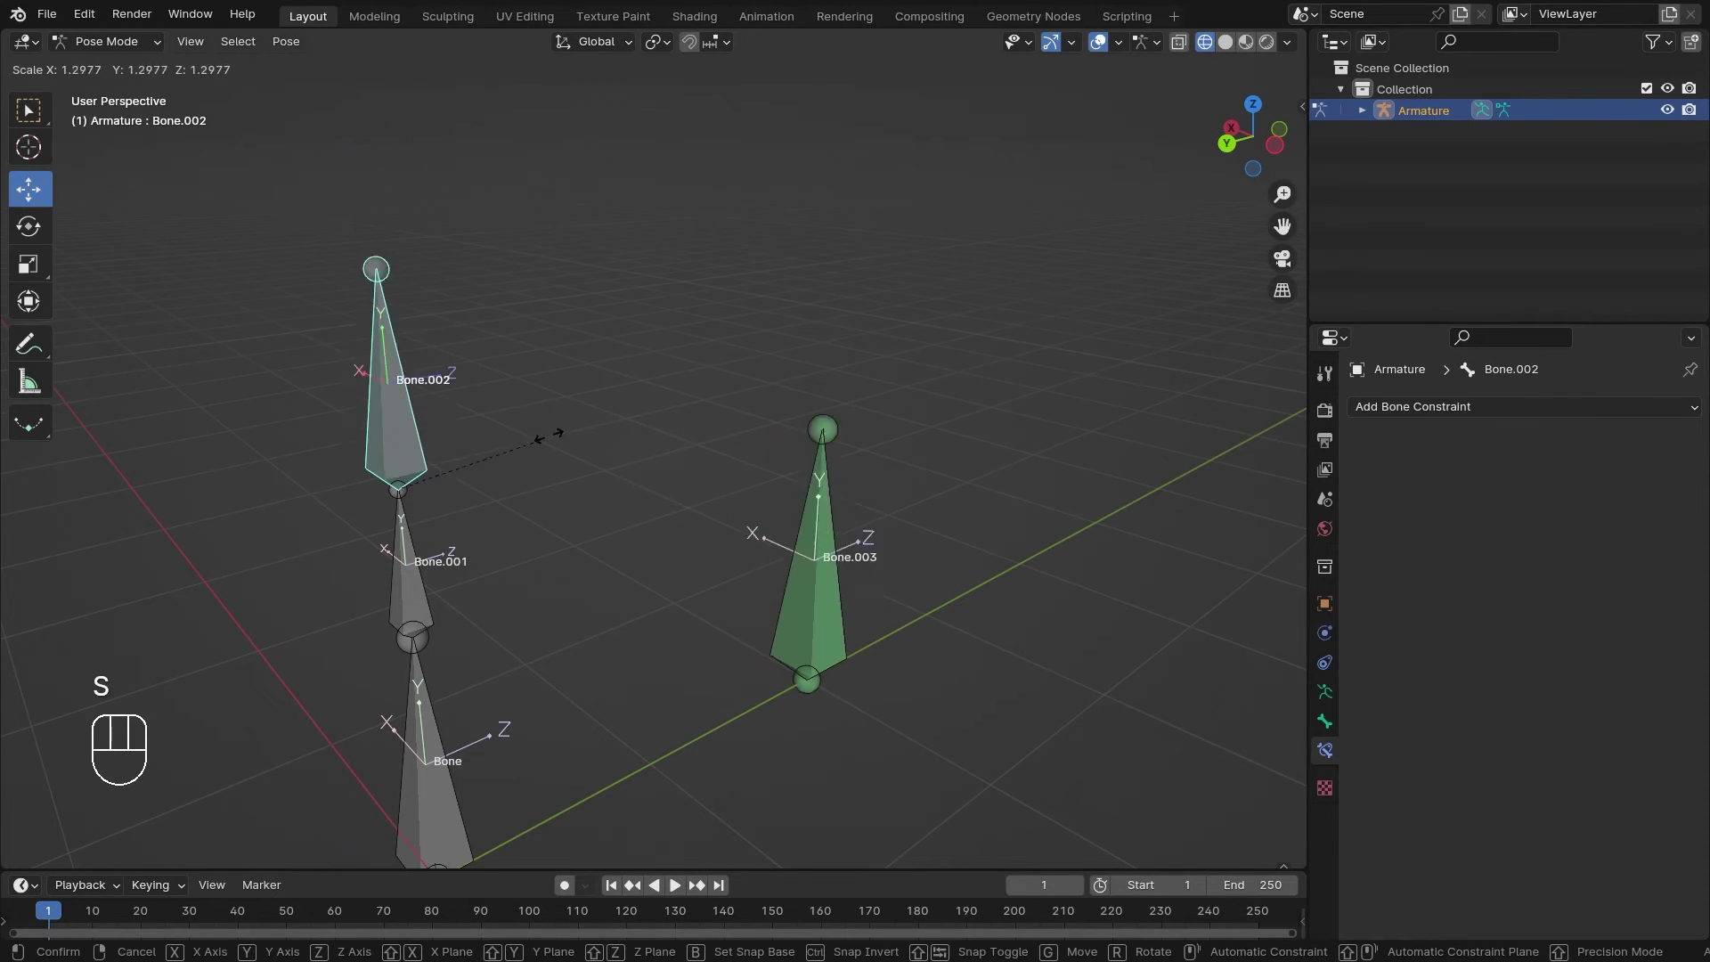
right_click(547, 443)
Test the Offset behaviour by scaling Bone.003 and Bone.002, cancelling each, then reselect Bone.003
left_click(812, 622)
key("s")
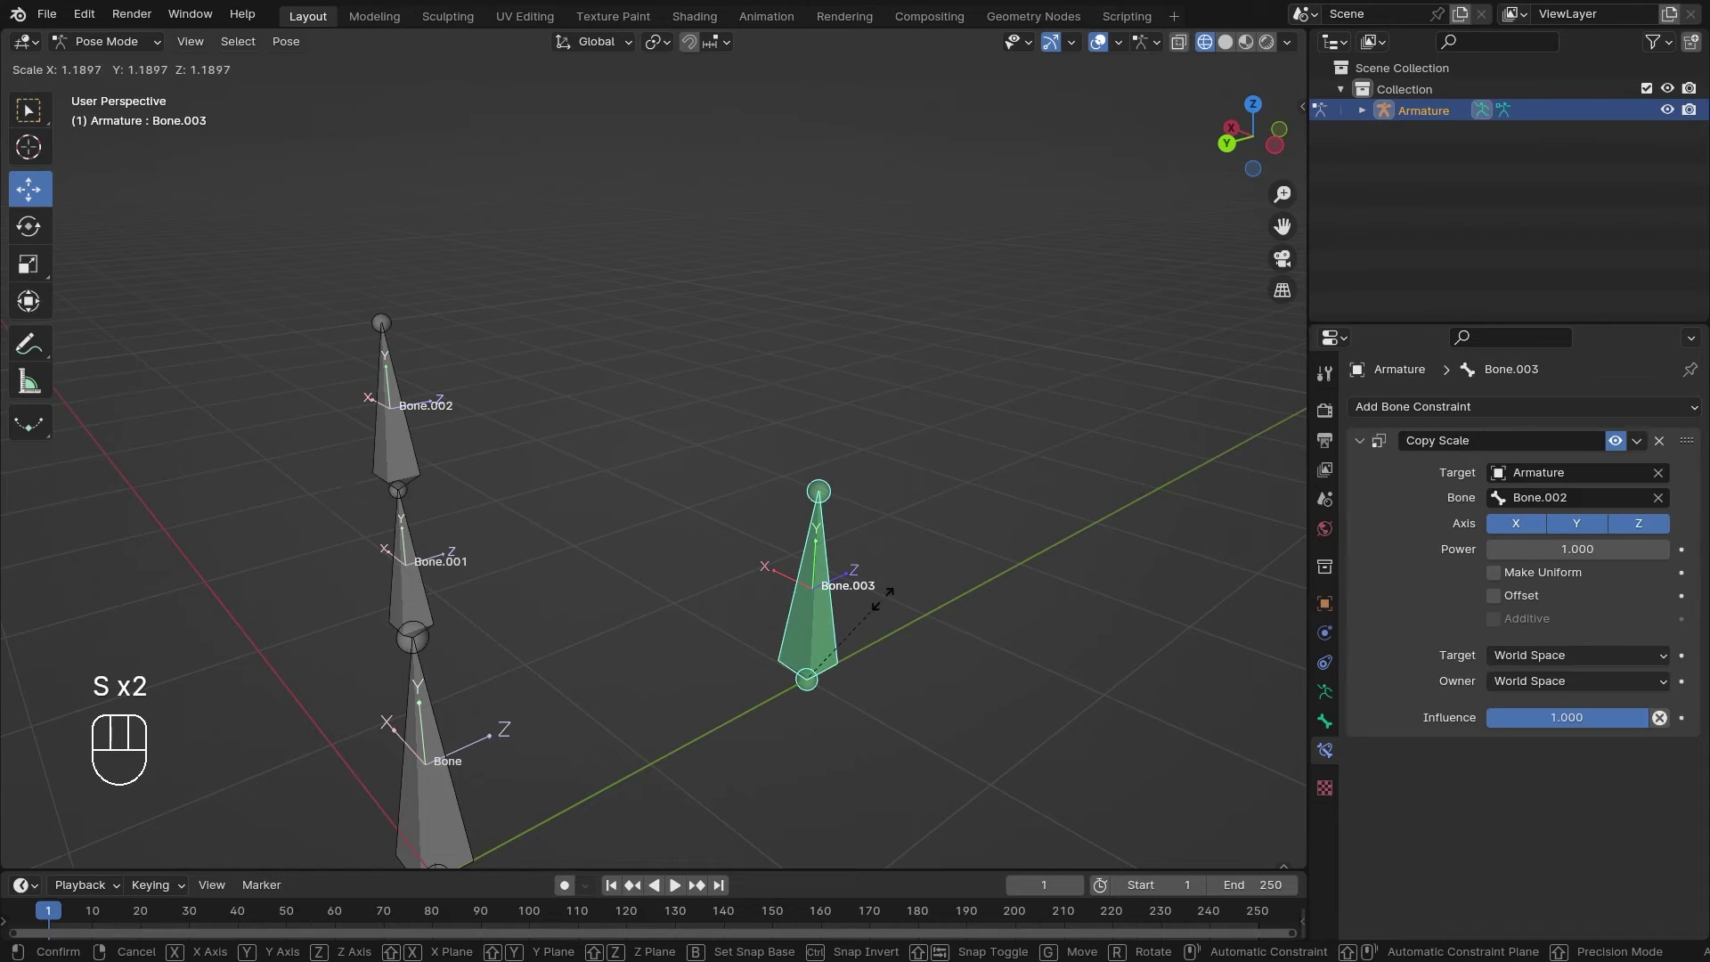
right_click(836, 611)
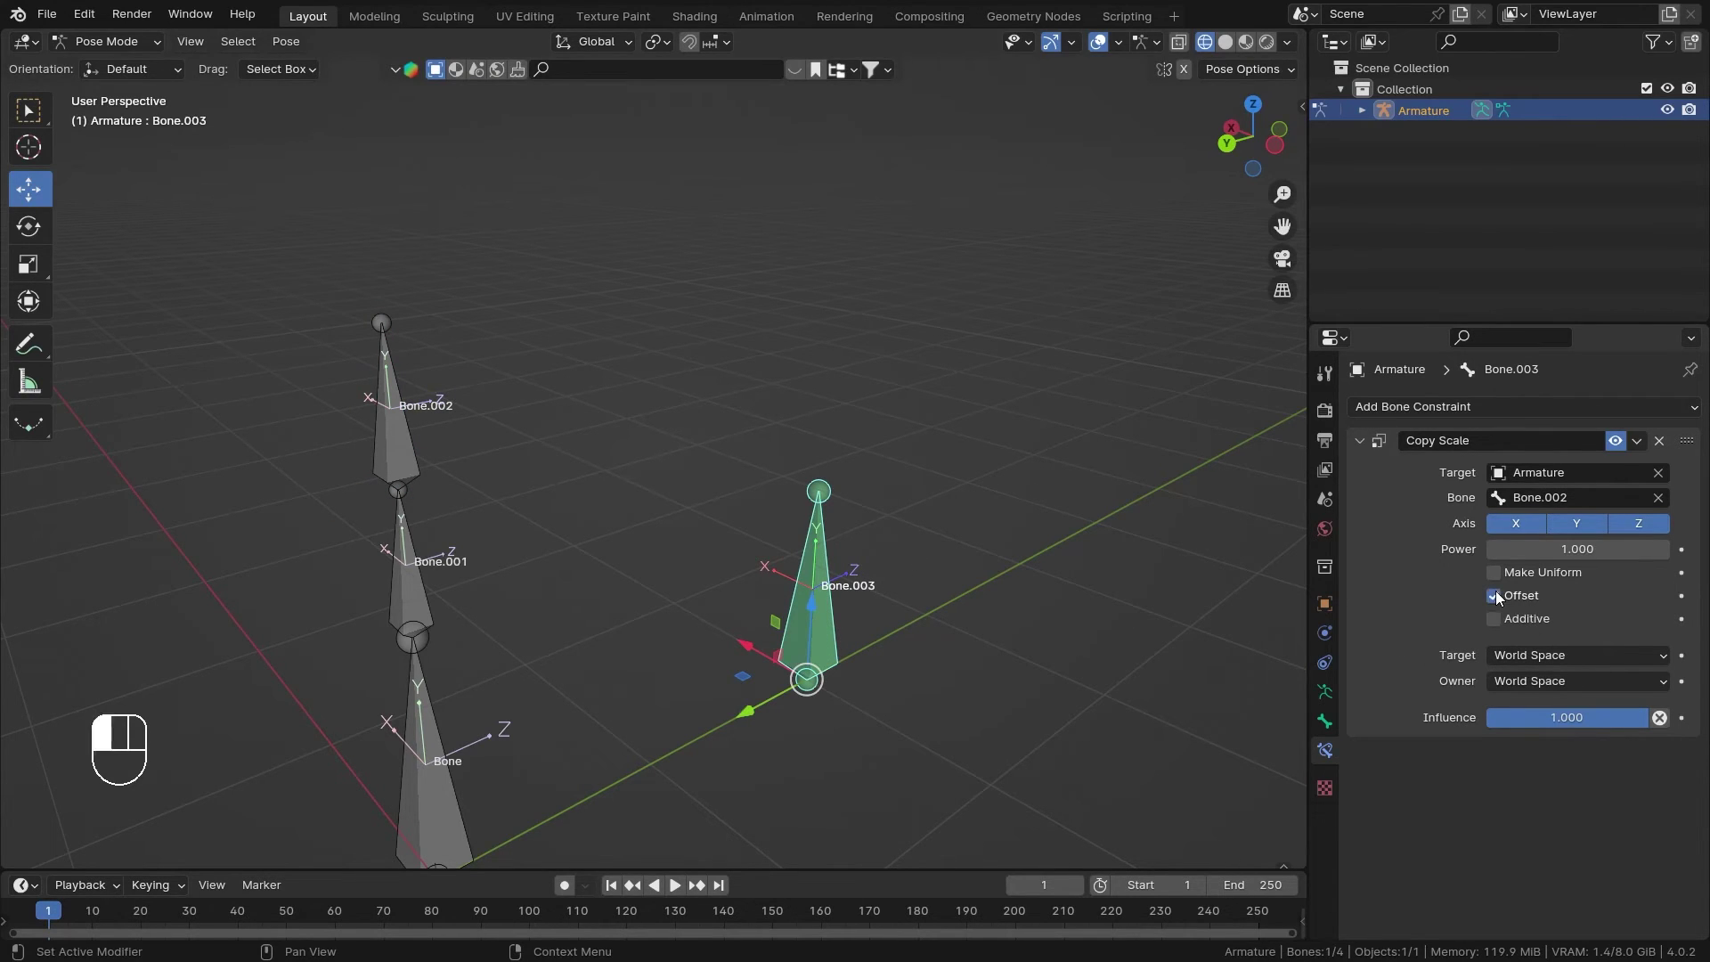
left_click(365, 458)
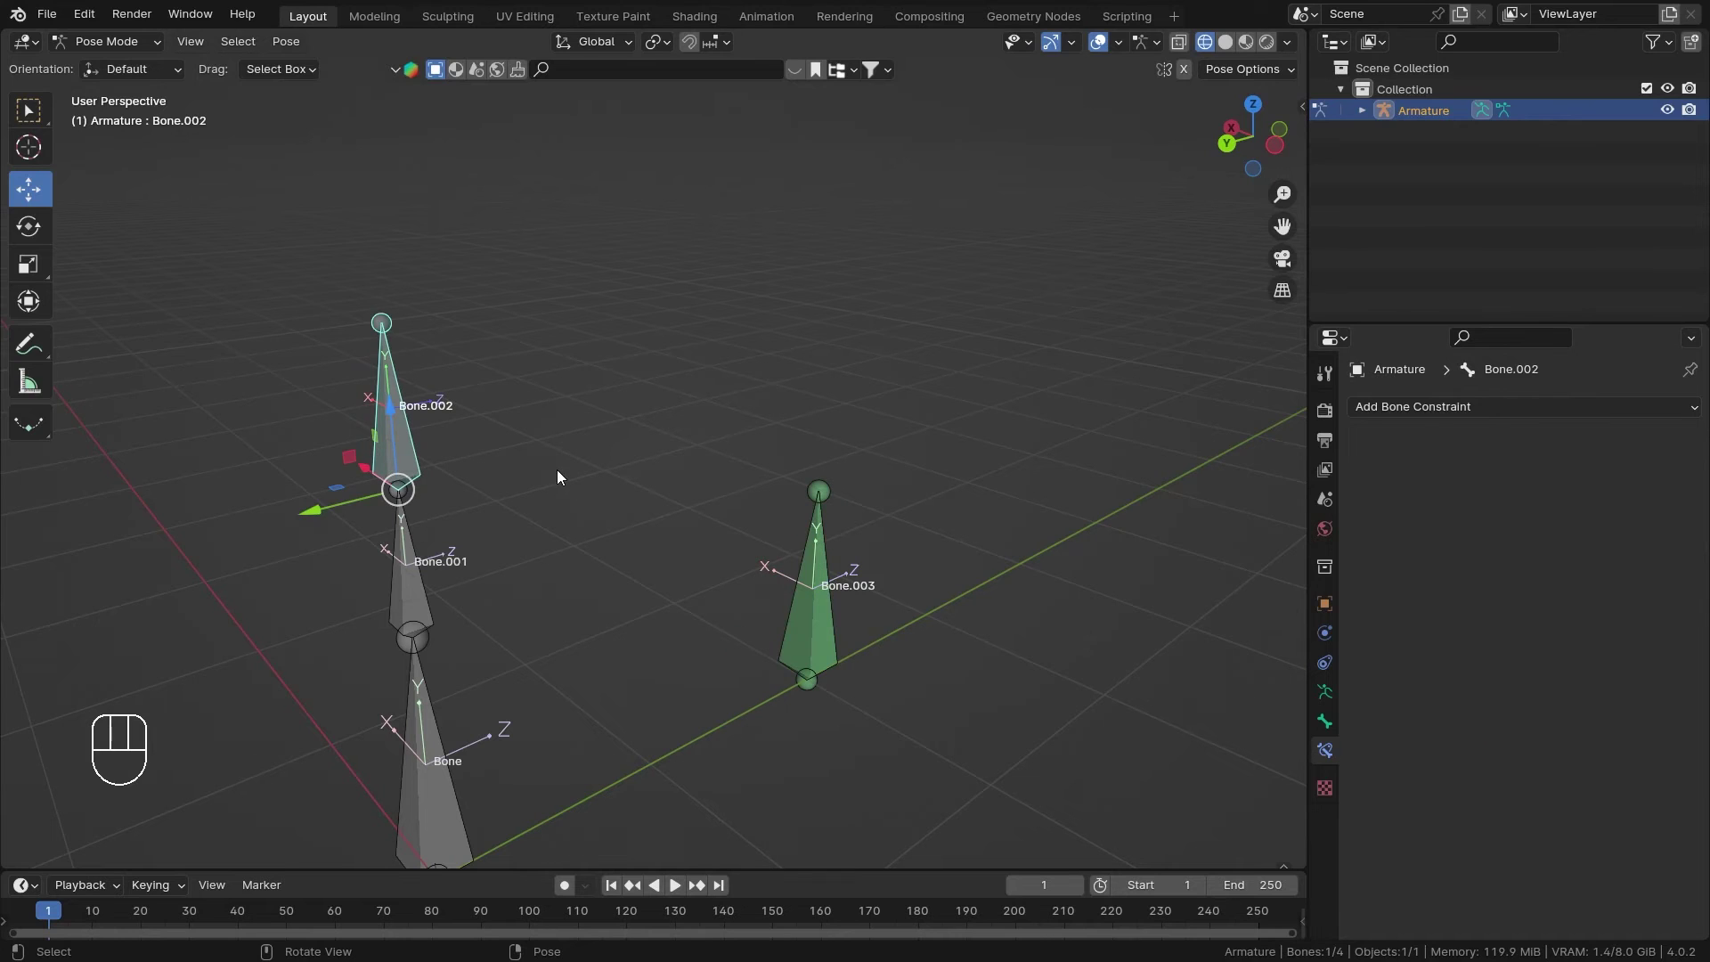
key("s")
right_click(602, 445)
left_click(811, 653)
Turn on Additive in Bone.003's Copy Scale constraint while keeping Offset enabled
key("s")
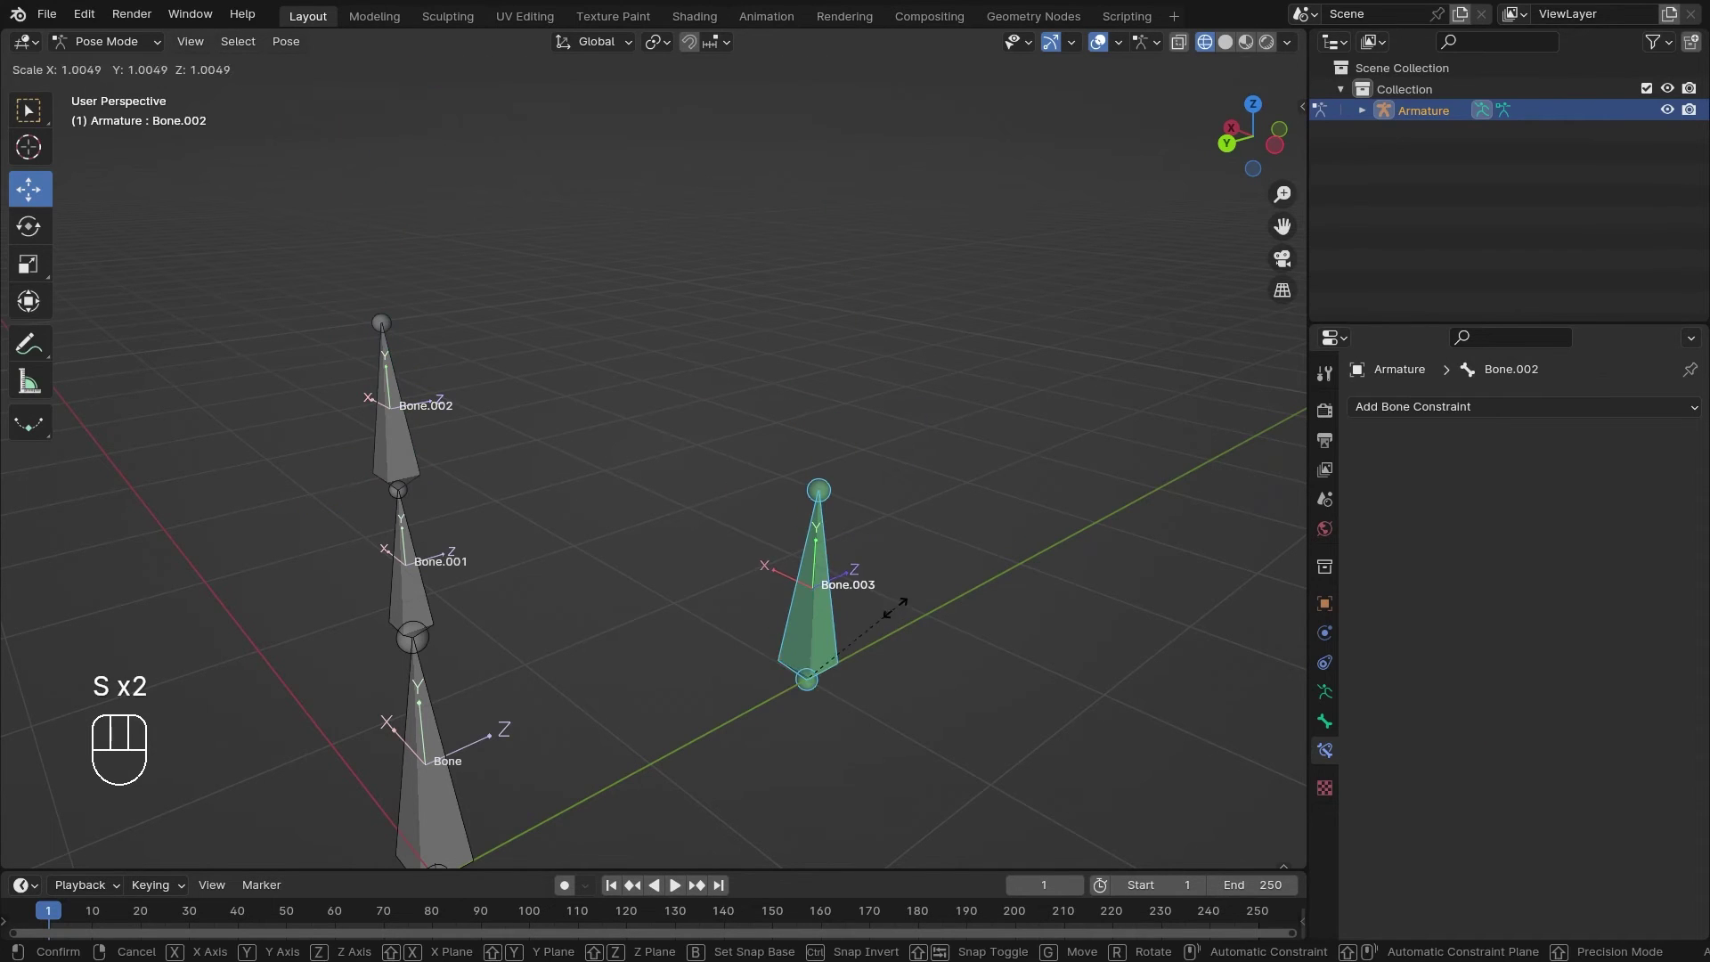
right_click(825, 635)
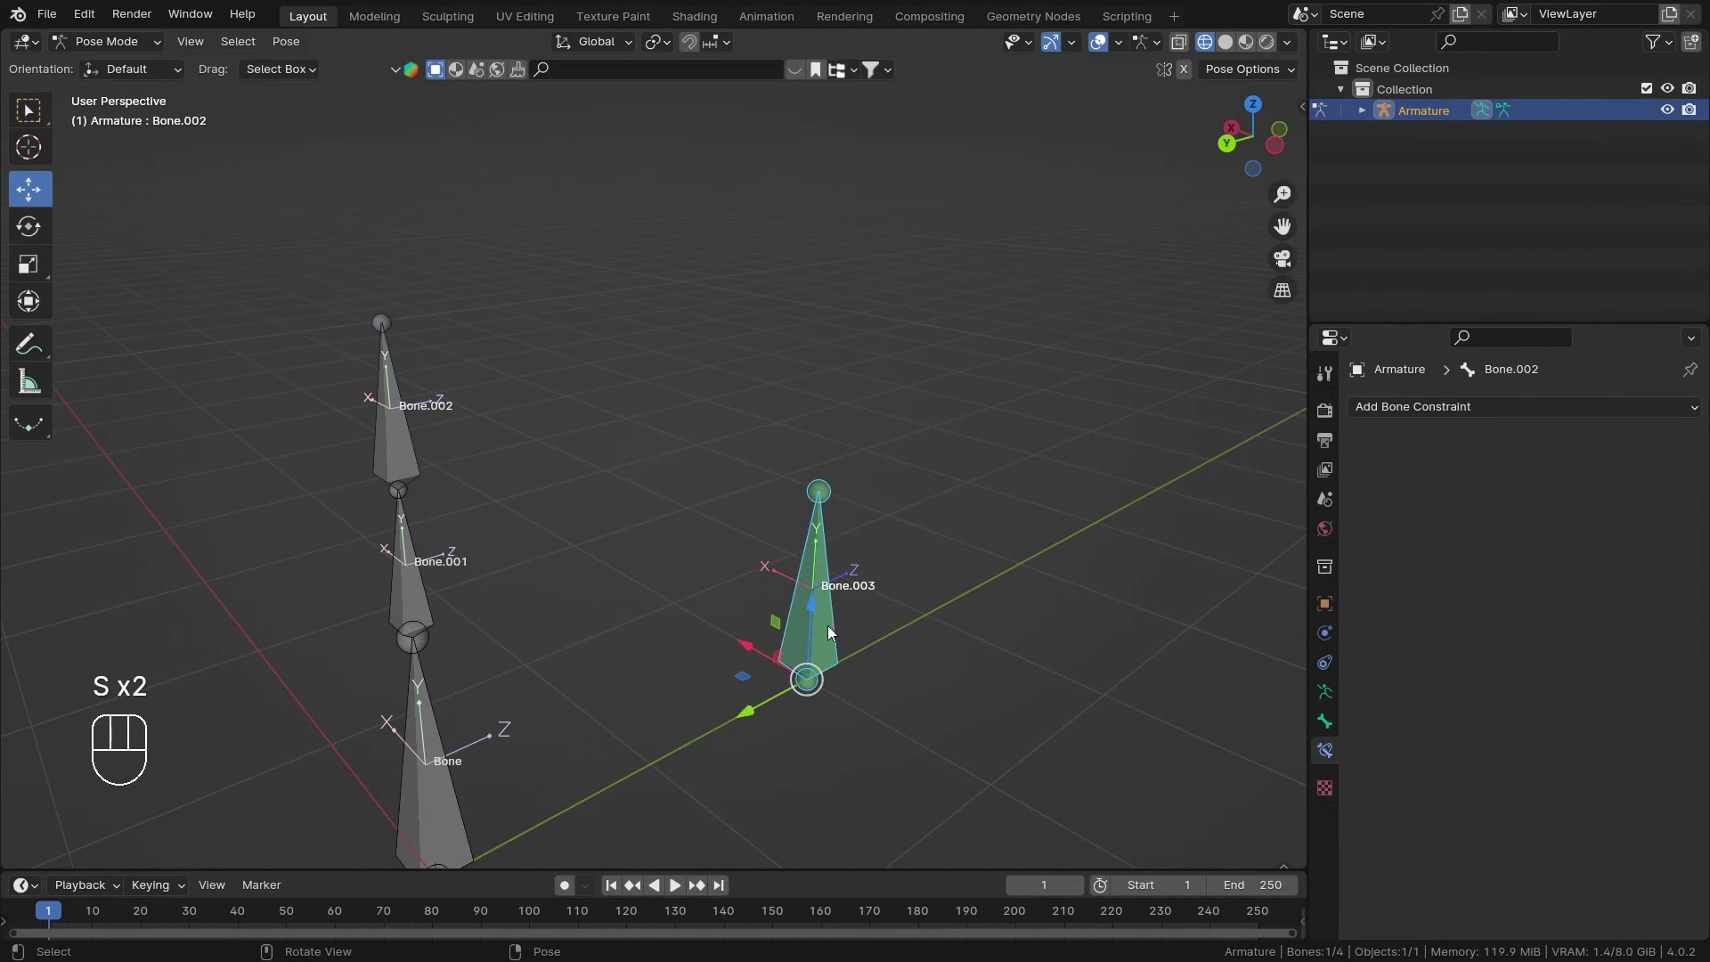
left_click(385, 427)
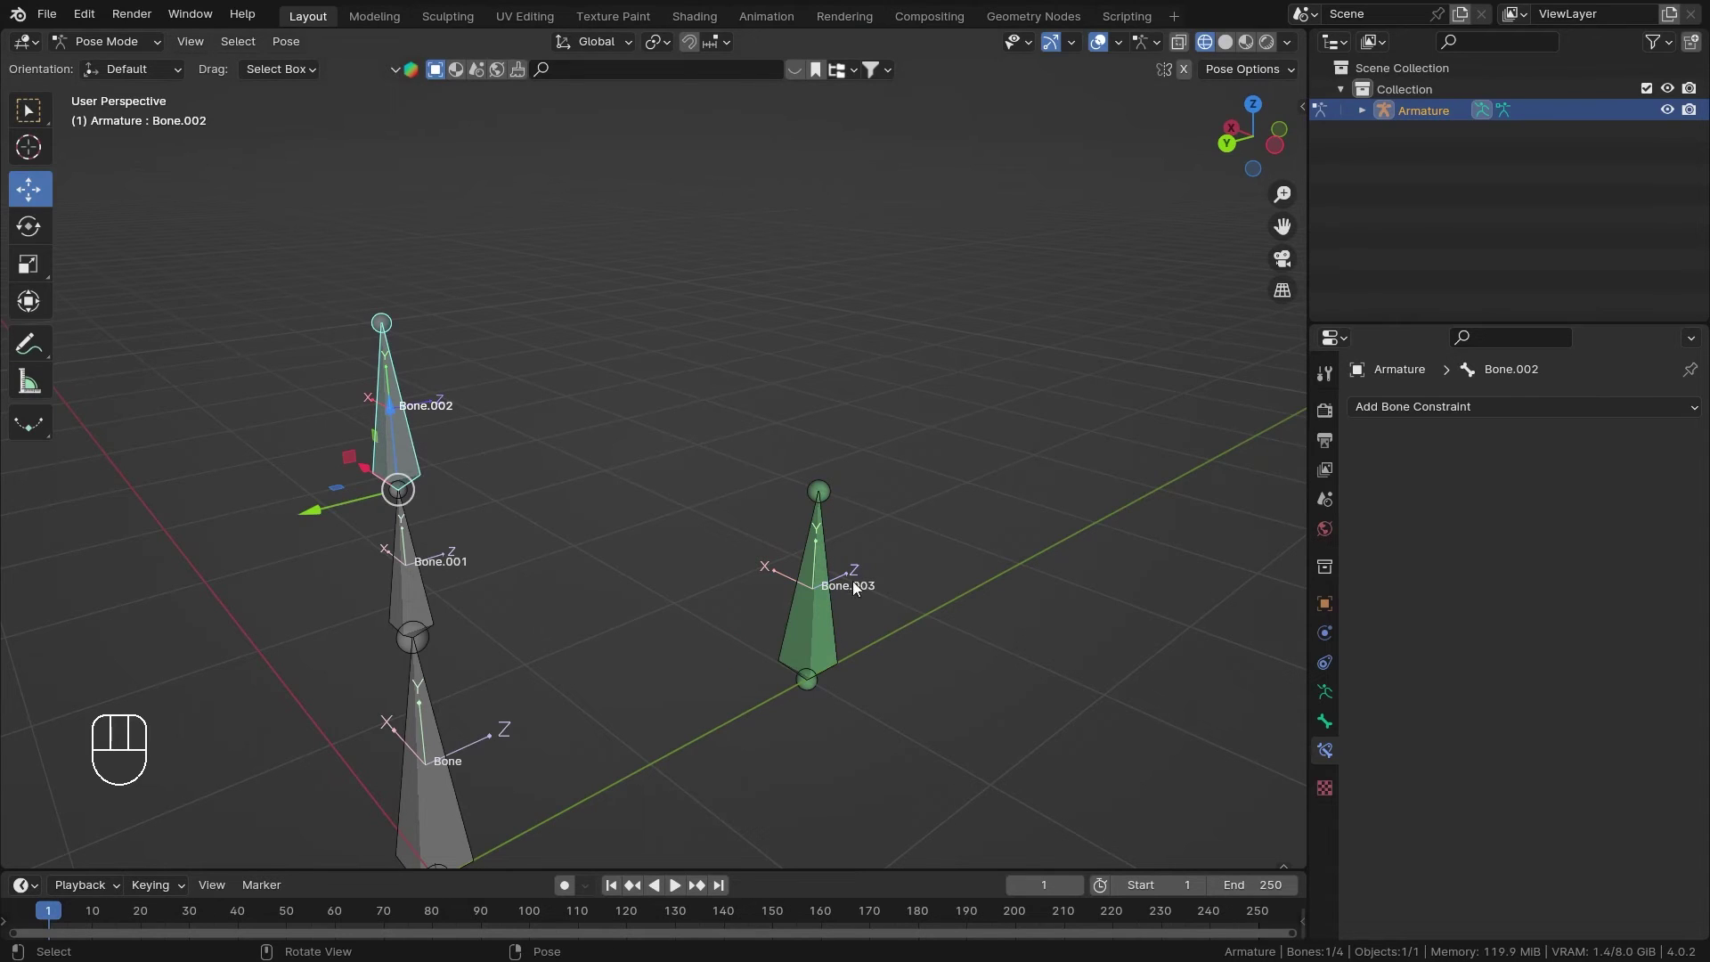
left_click(810, 603)
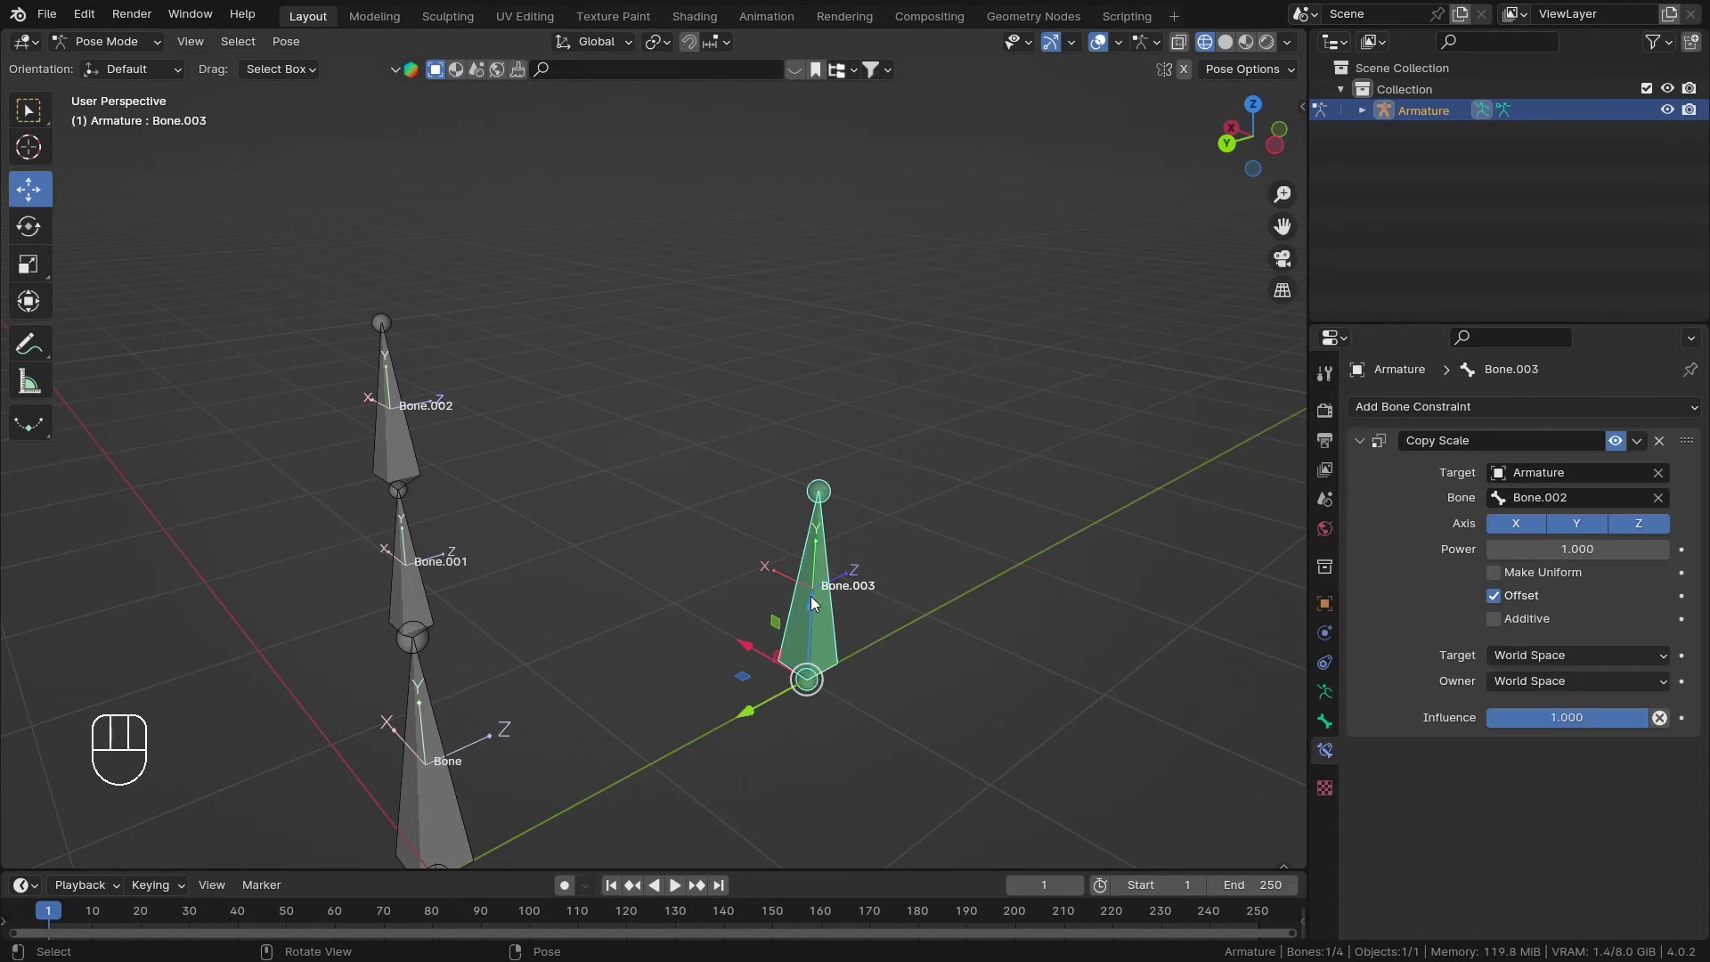
left_click(1496, 619)
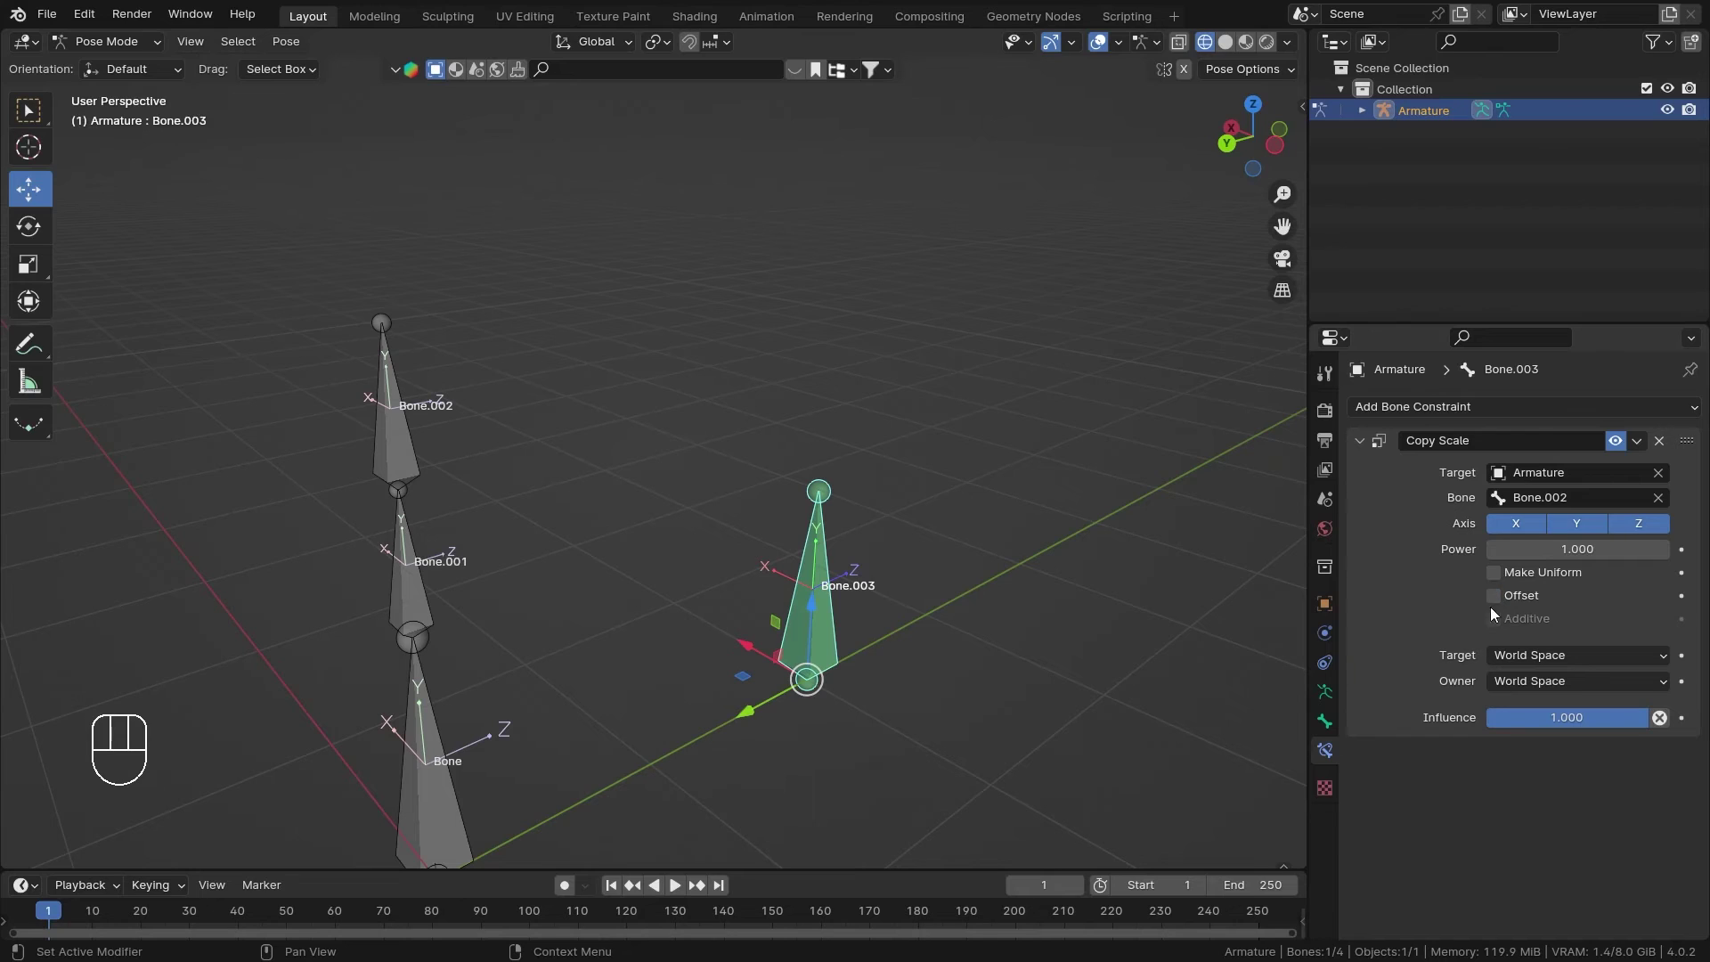
left_click(1494, 598)
left_click(1493, 619)
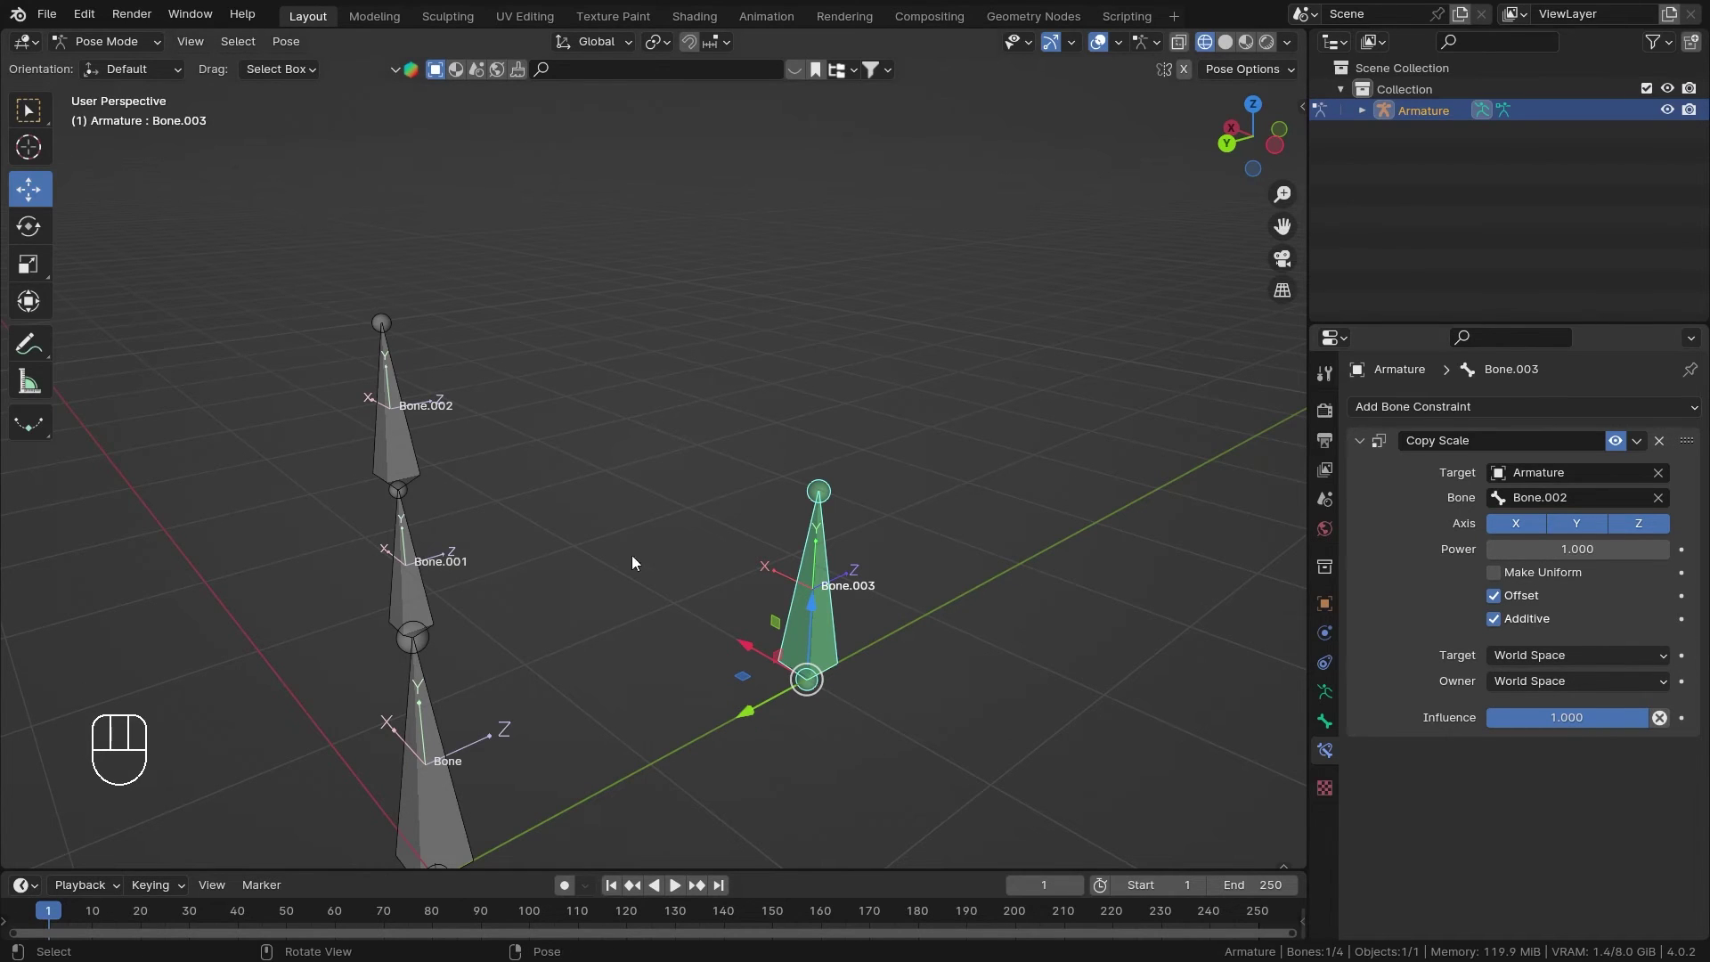
Test-scale Bone.002 to see Bone.003 follow, then cancel to restore the bones
left_click(395, 449)
key("s")
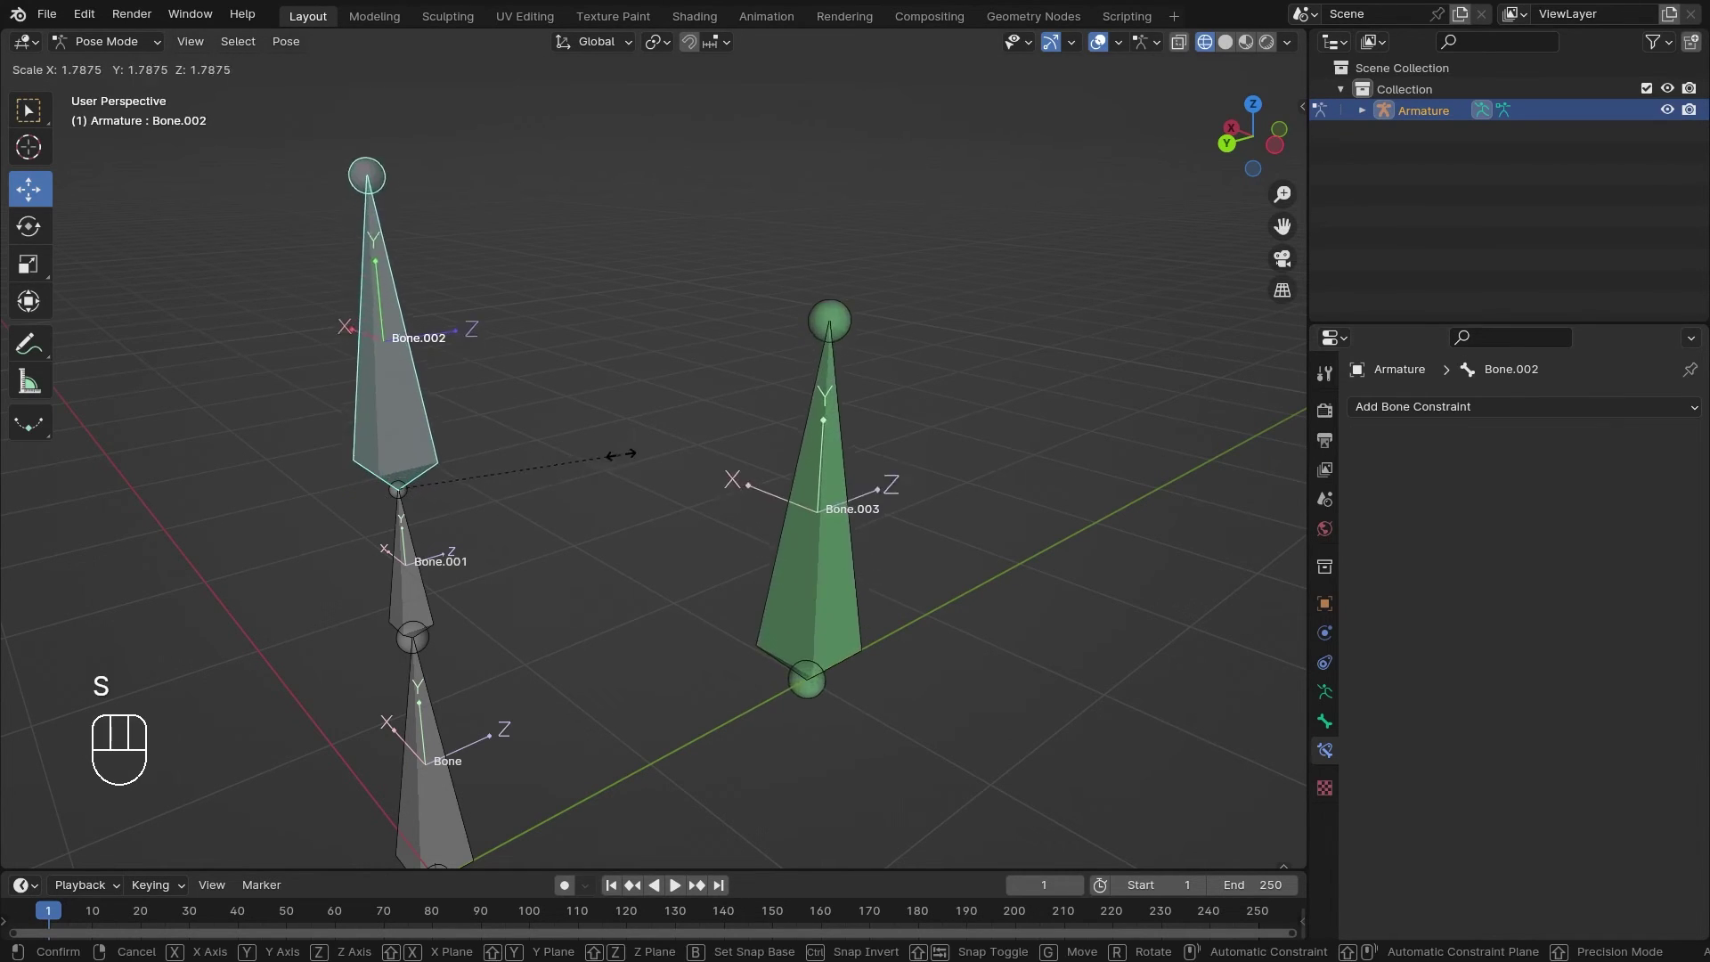
left_click(663, 461)
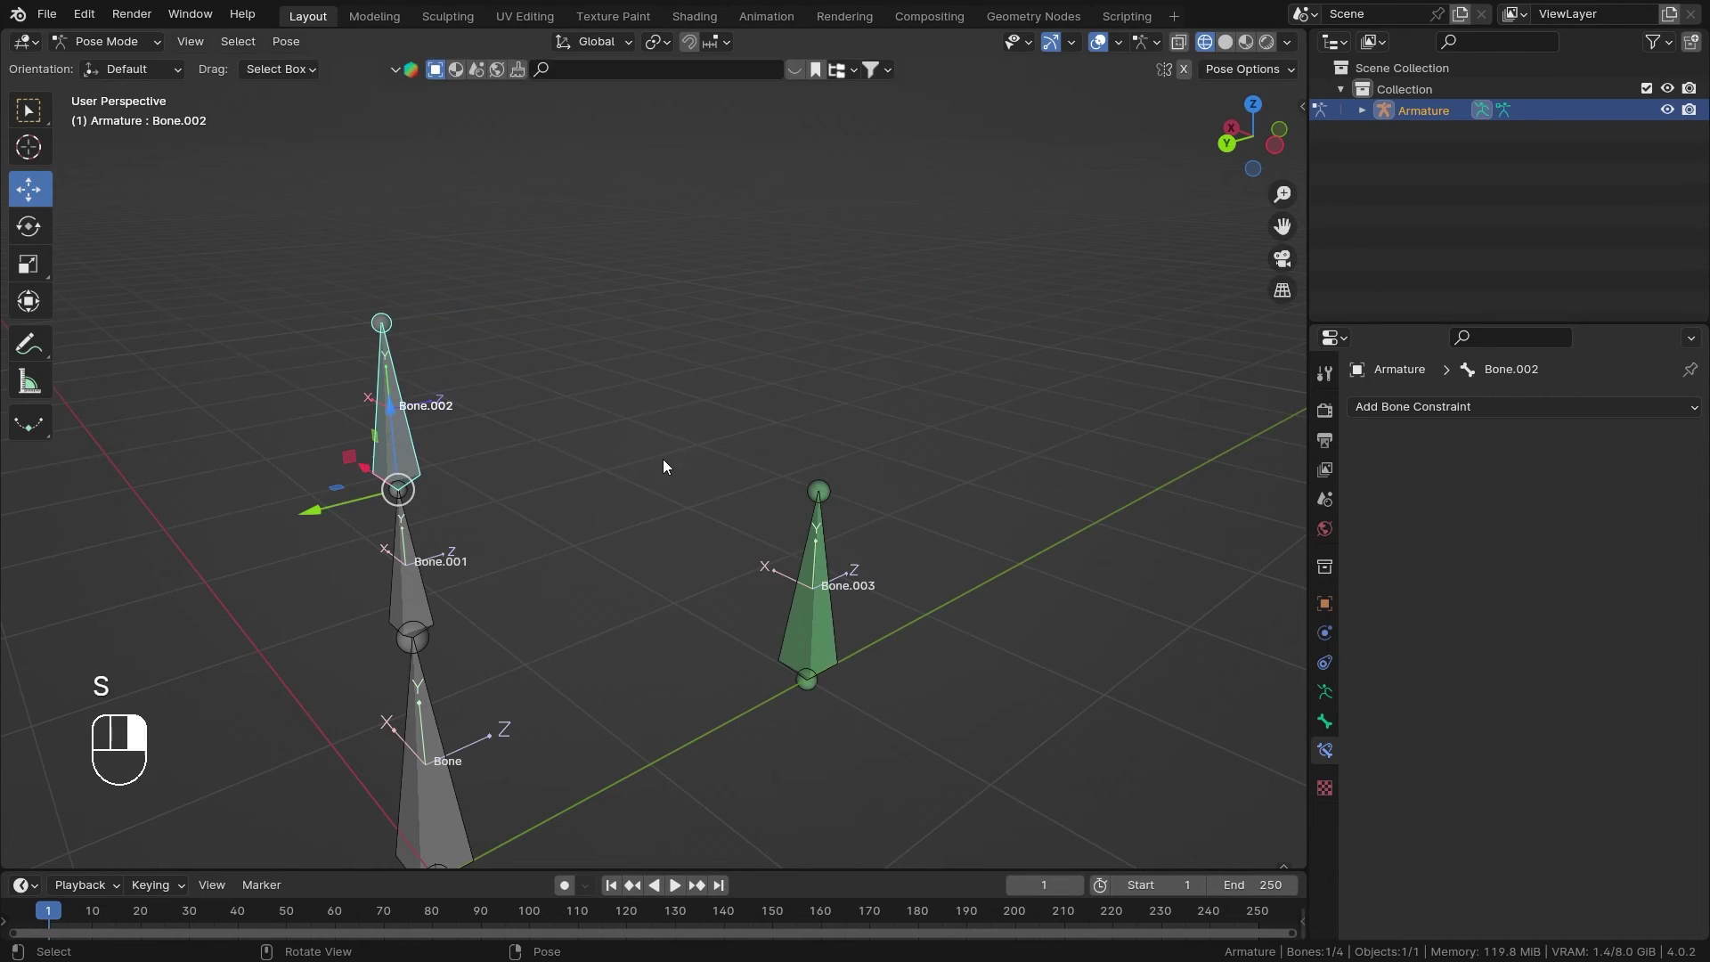
key("s")
right_click(553, 453)
Test Bone.002 scaling along the X and Z axes, cancelling each, and reselect Bone.003
key("s")
key("x")
right_click(600, 463)
key("s")
key("z")
right_click(819, 399)
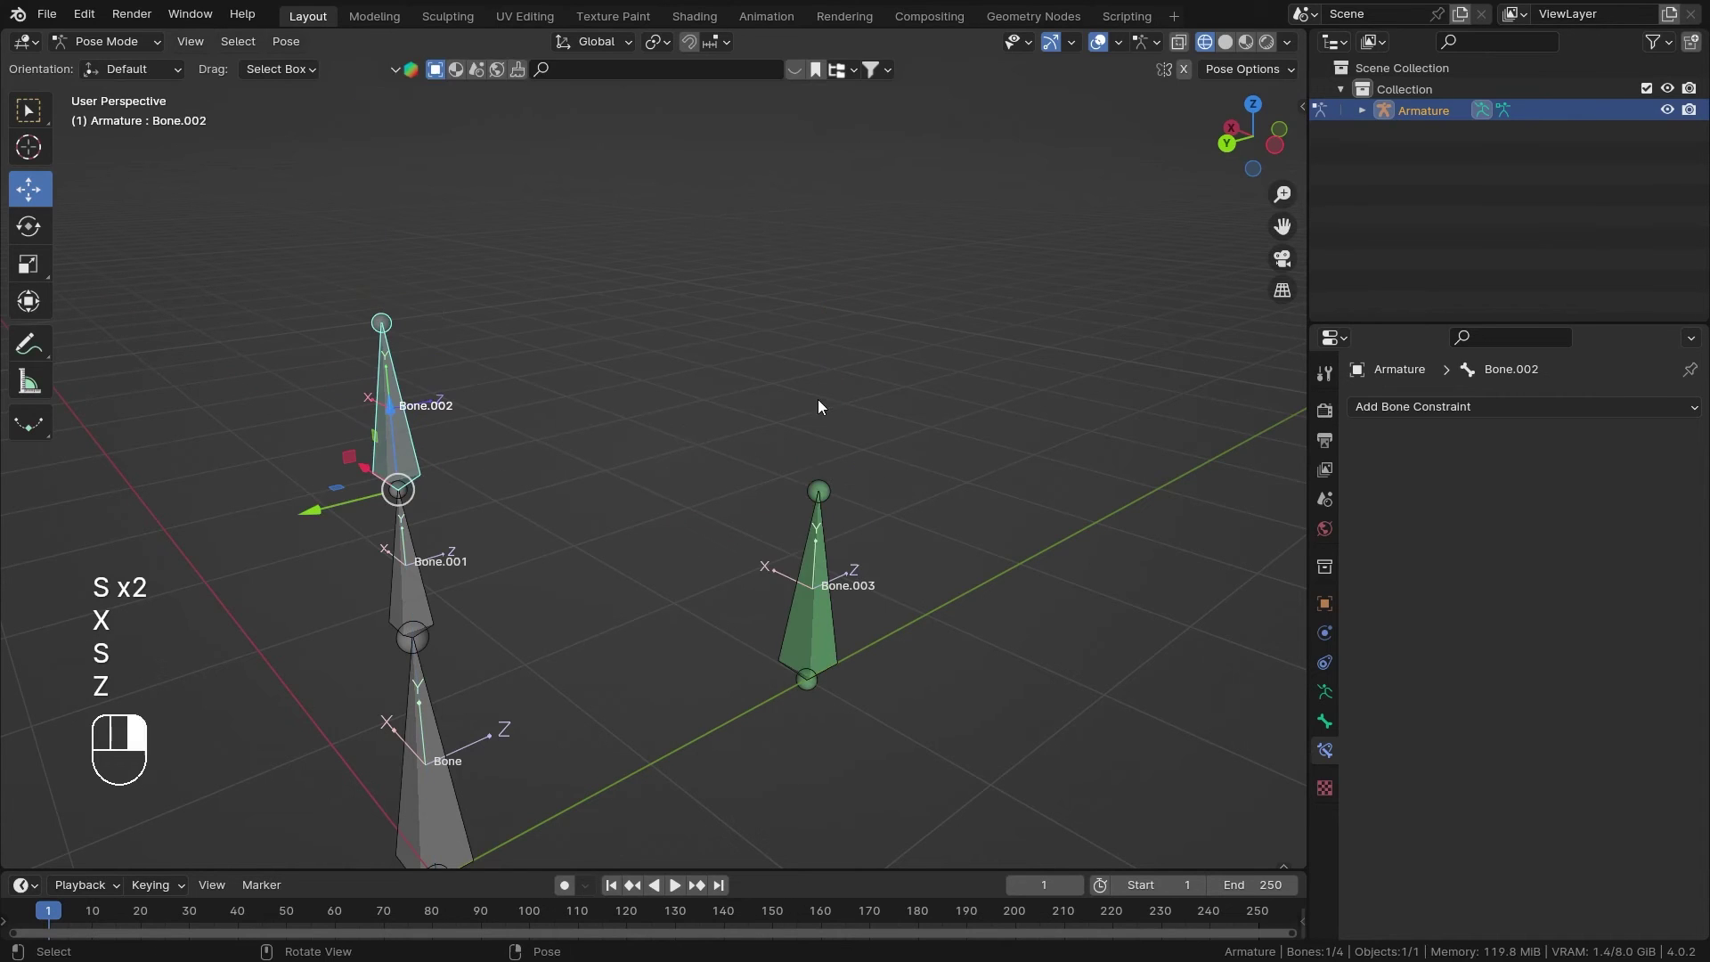
left_click(822, 628)
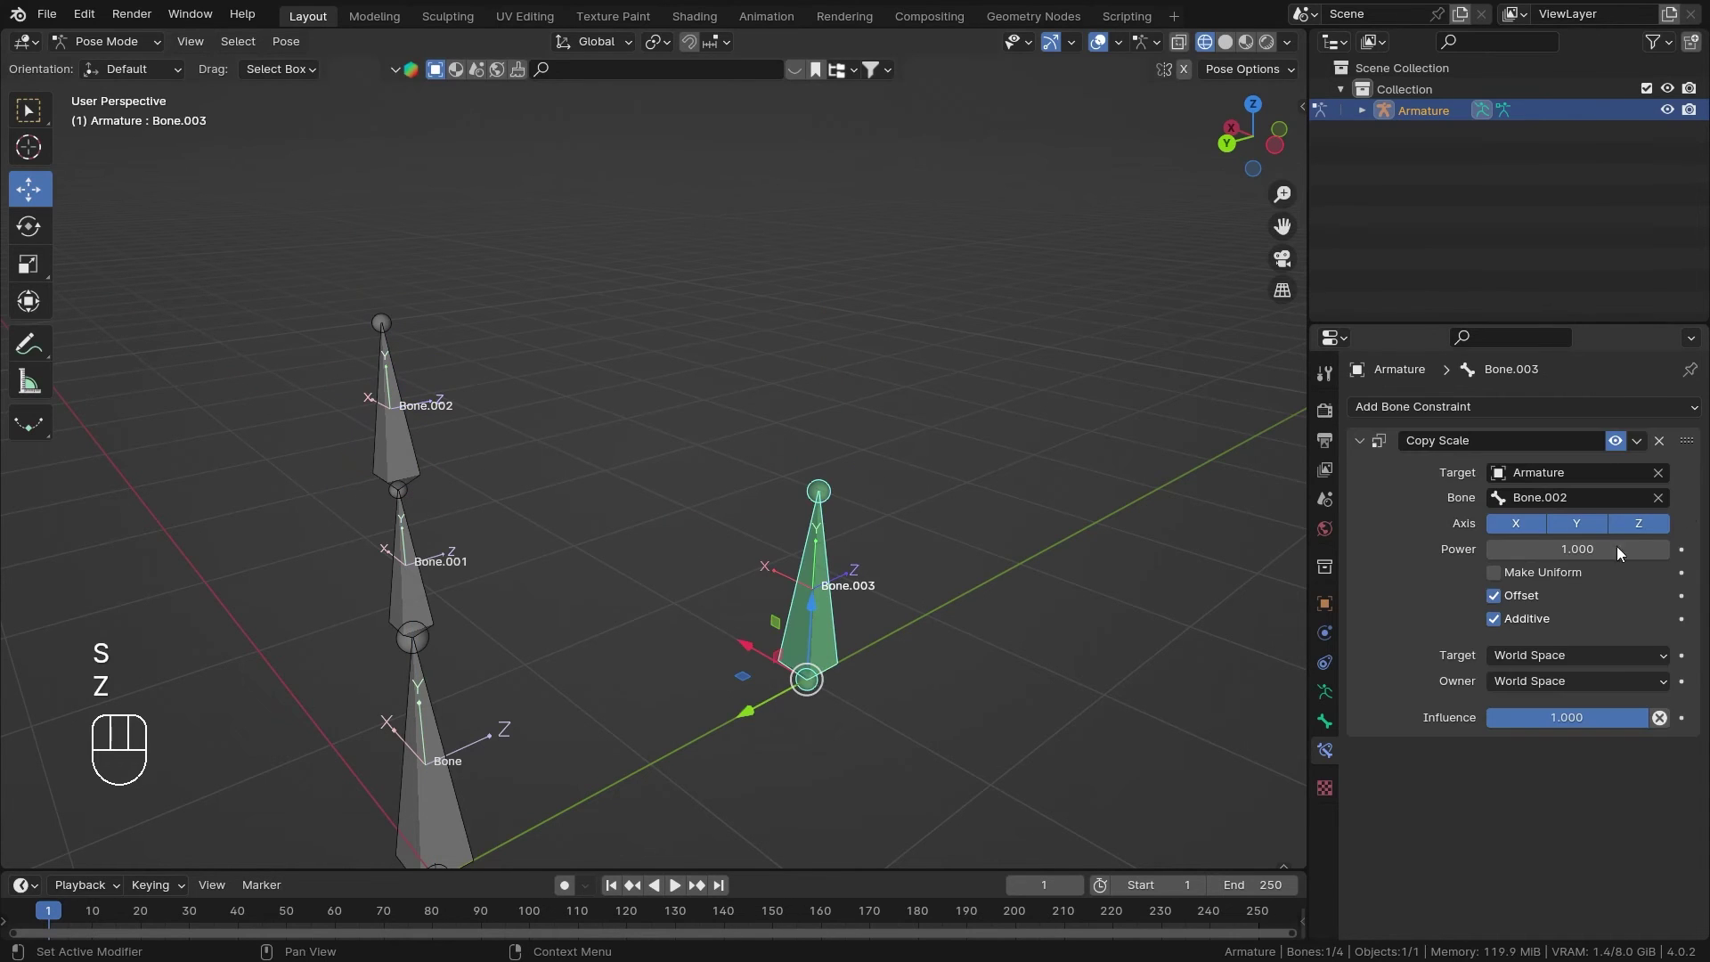
Switch Additive back off in Bone.003's Copy Scale constraint, leaving Offset on
left_click(1517, 619)
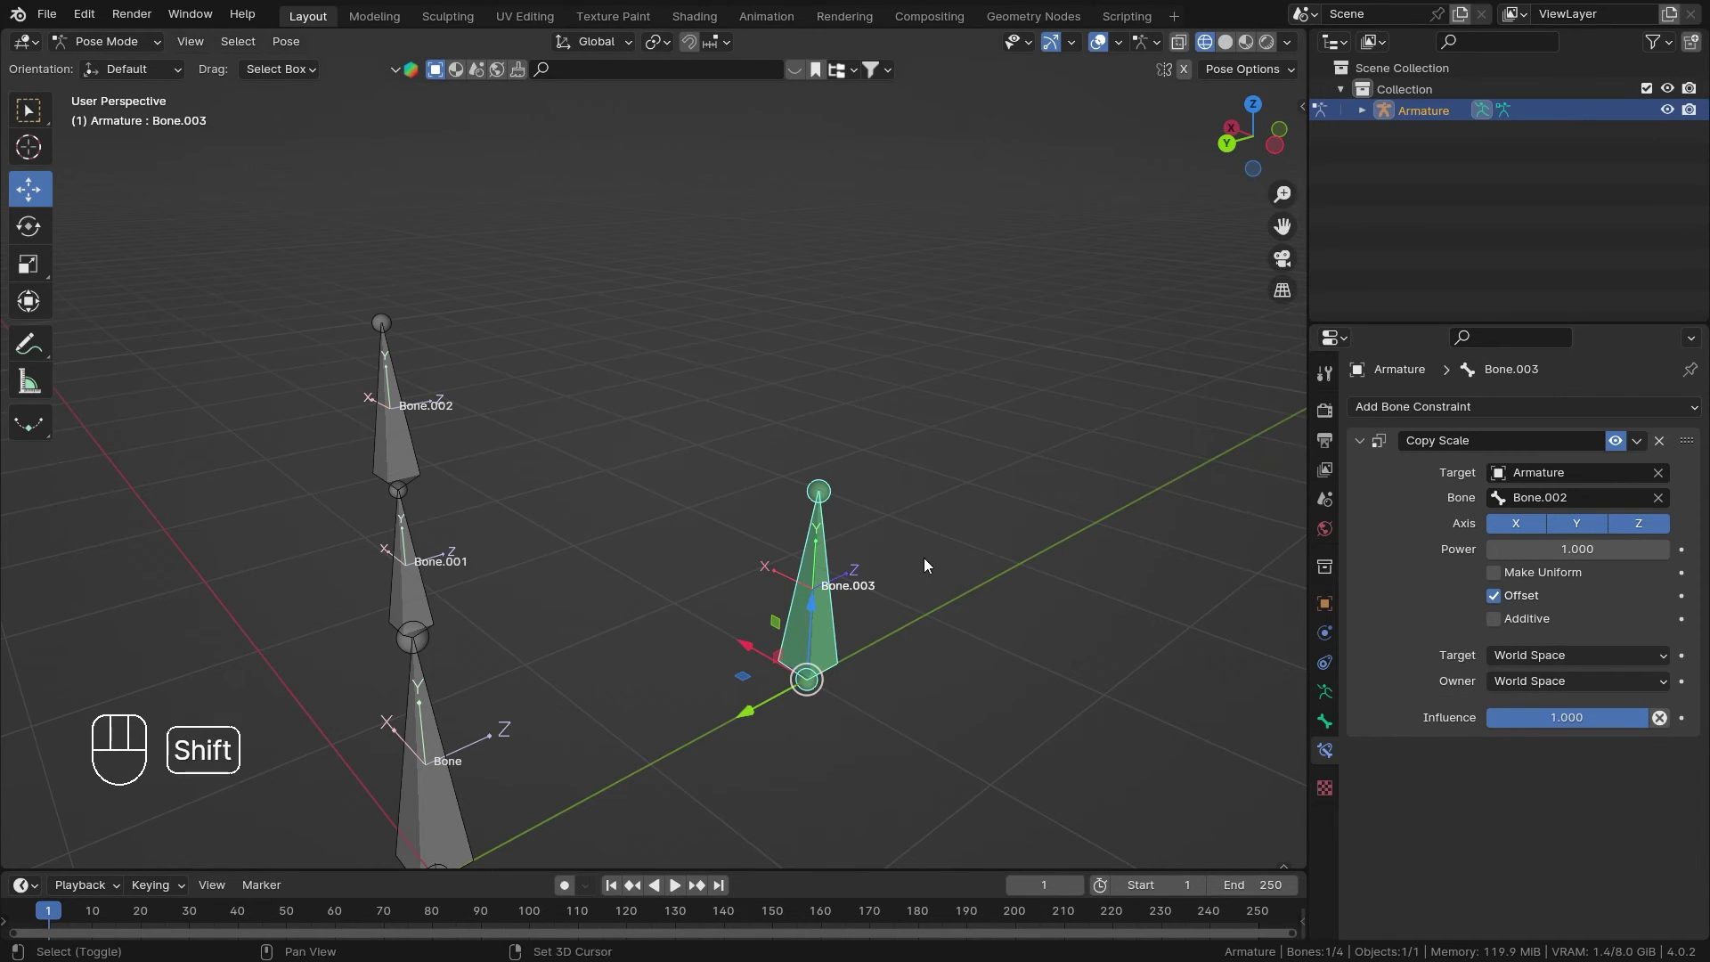
middle_click_drag(922, 557, 875, 436, "shift")
left_click(1412, 407)
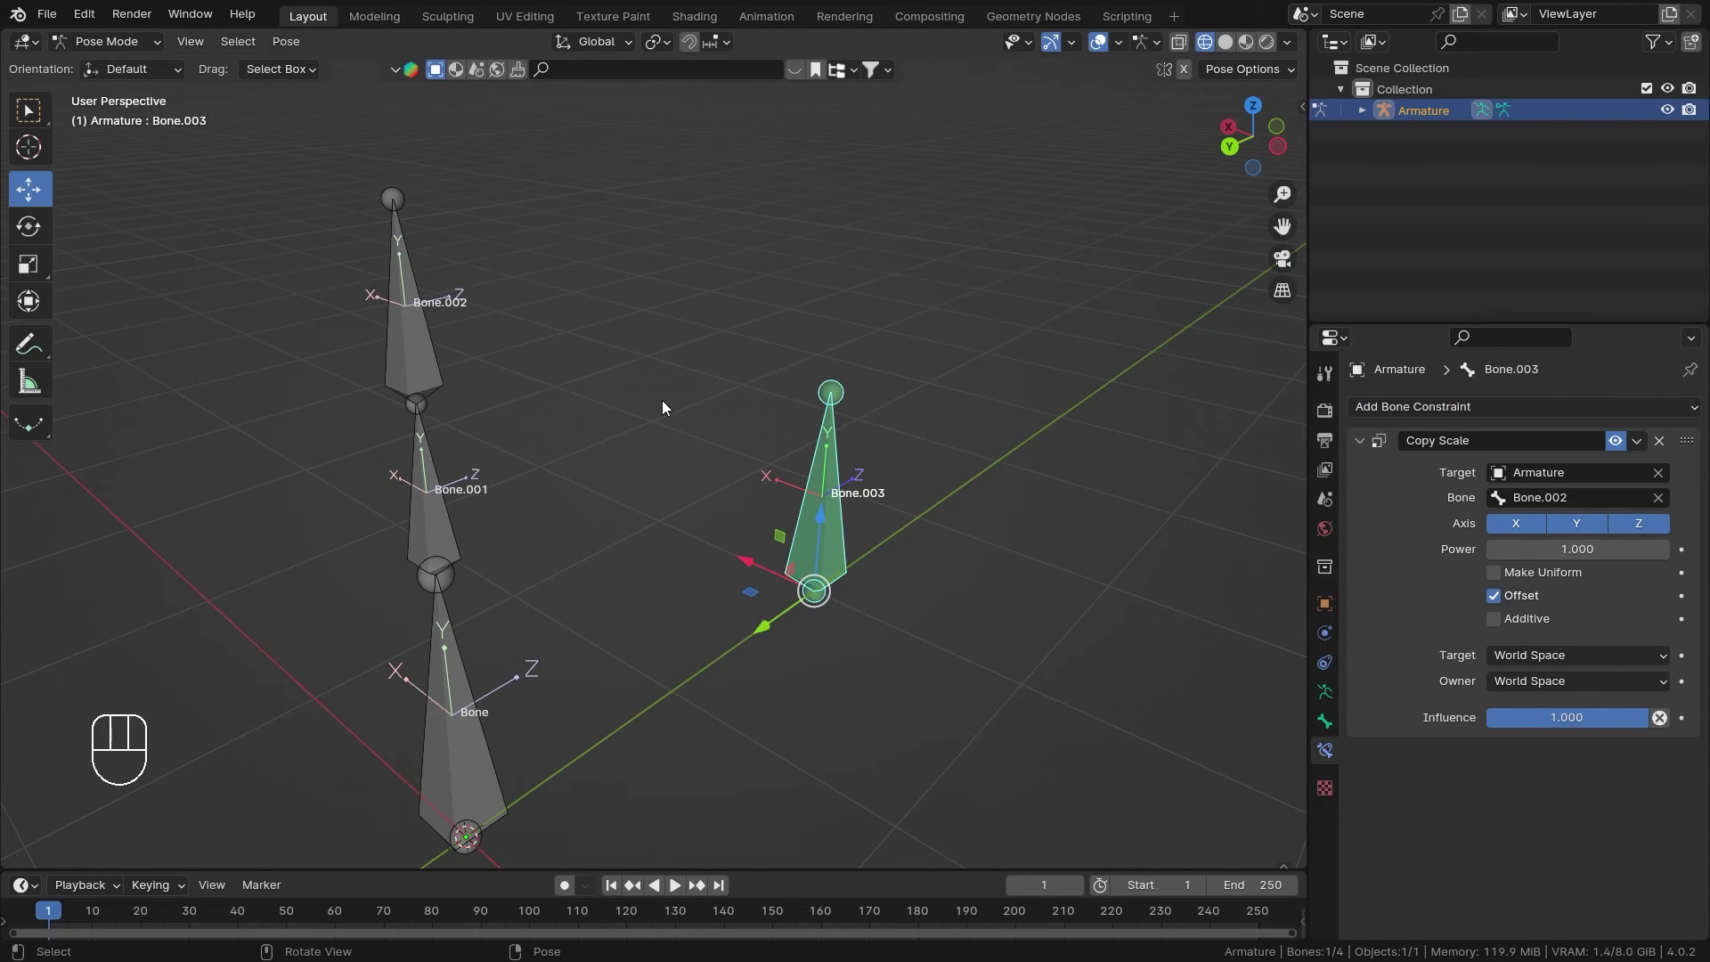
middle_click_drag(671, 420, 776, 457, "ctrl")
middle_click_drag(891, 544, 678, 464)
Set both the constraint's Target and Owner spaces to Local Space
left_click(1514, 656)
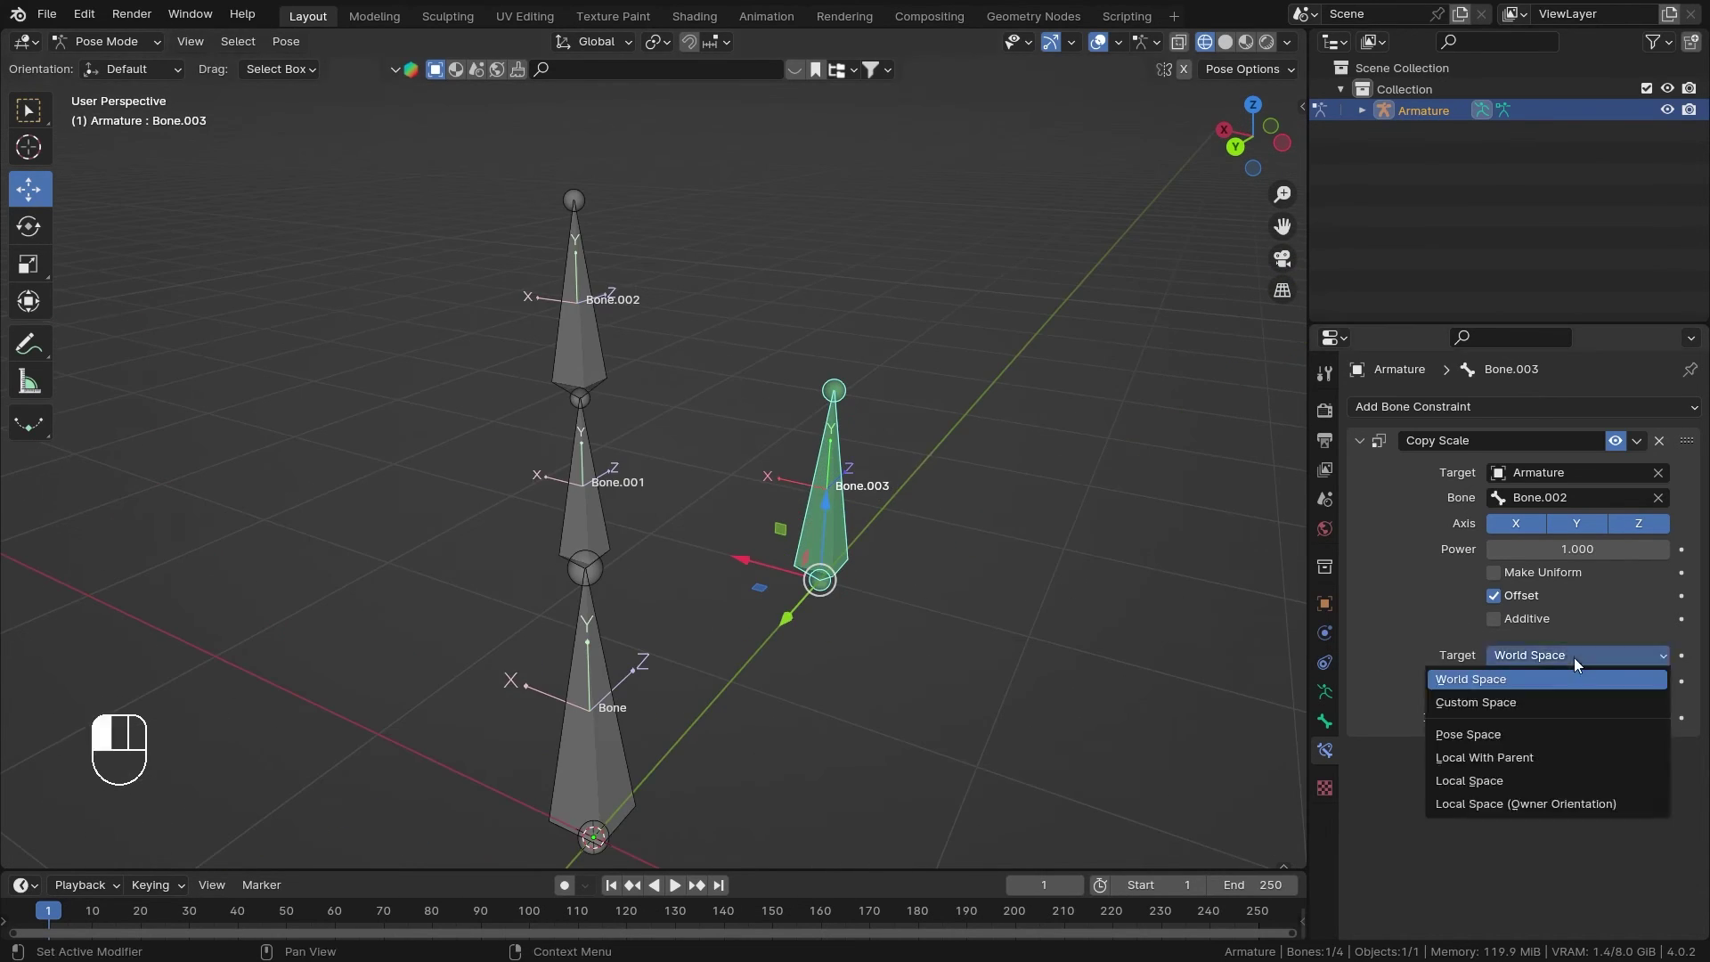
left_click(1513, 782)
left_click(1513, 681)
left_click(1506, 807)
Test-scale Bone.002, Bone.001 and the bottom Bone, cancelling each, then reselect Bone.003
middle_click_drag(615, 463, 554, 364)
left_click(555, 366)
key("s")
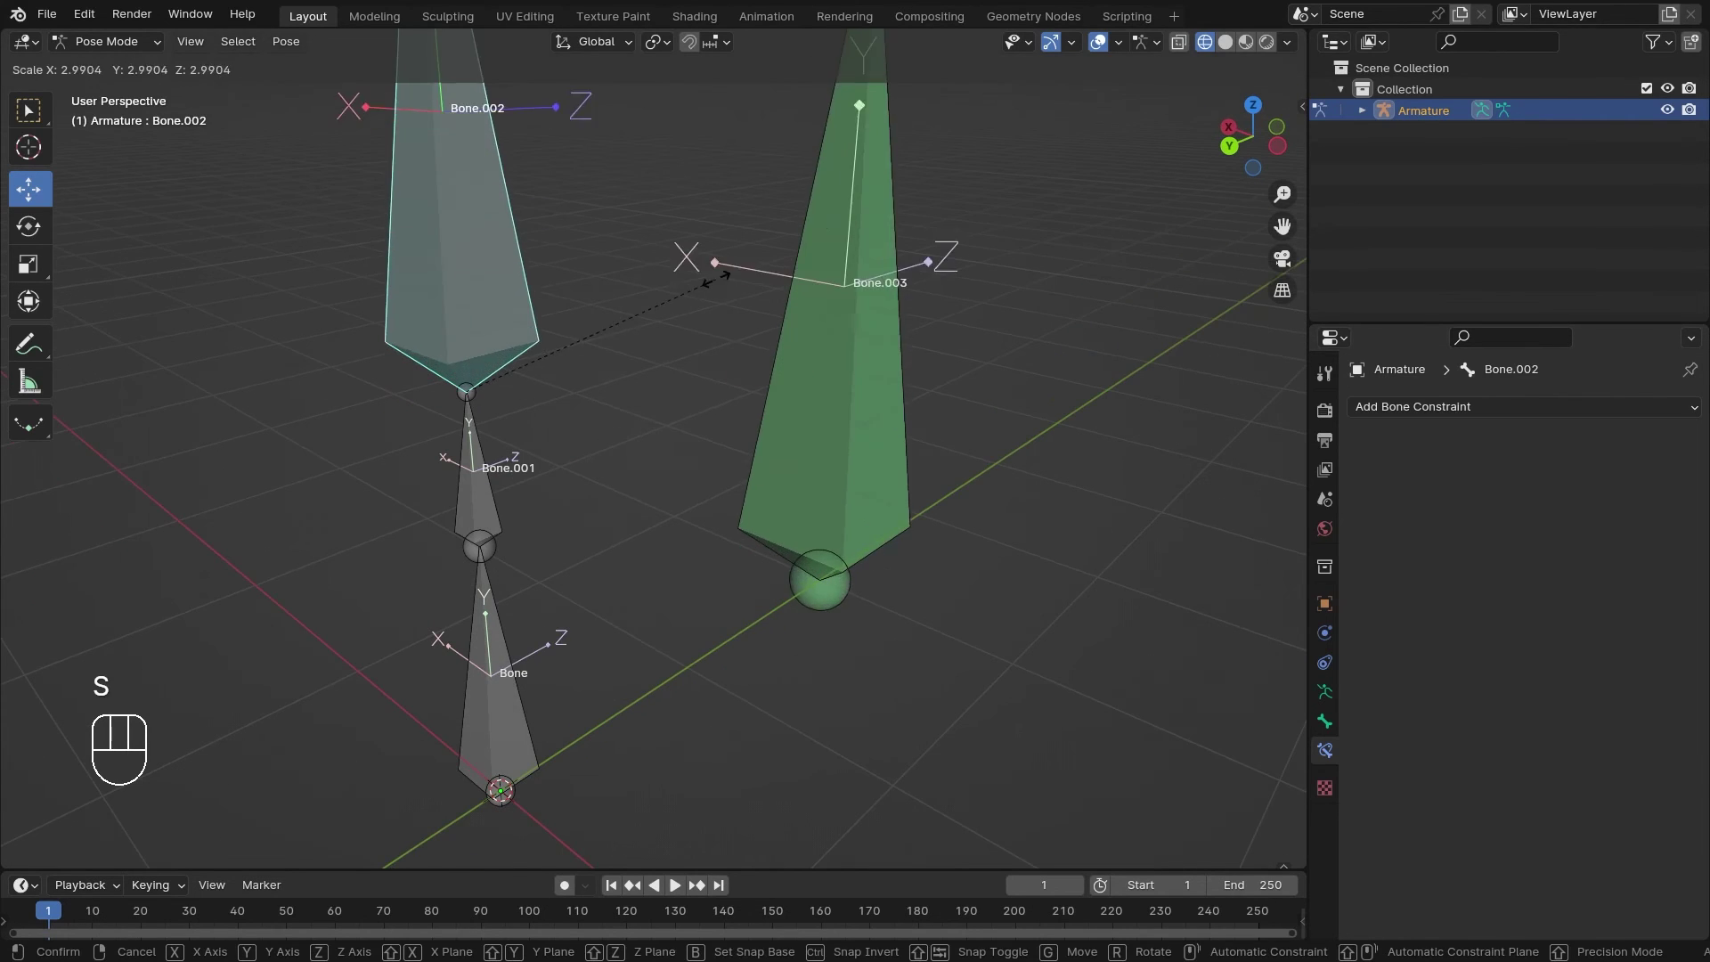
right_click(811, 460)
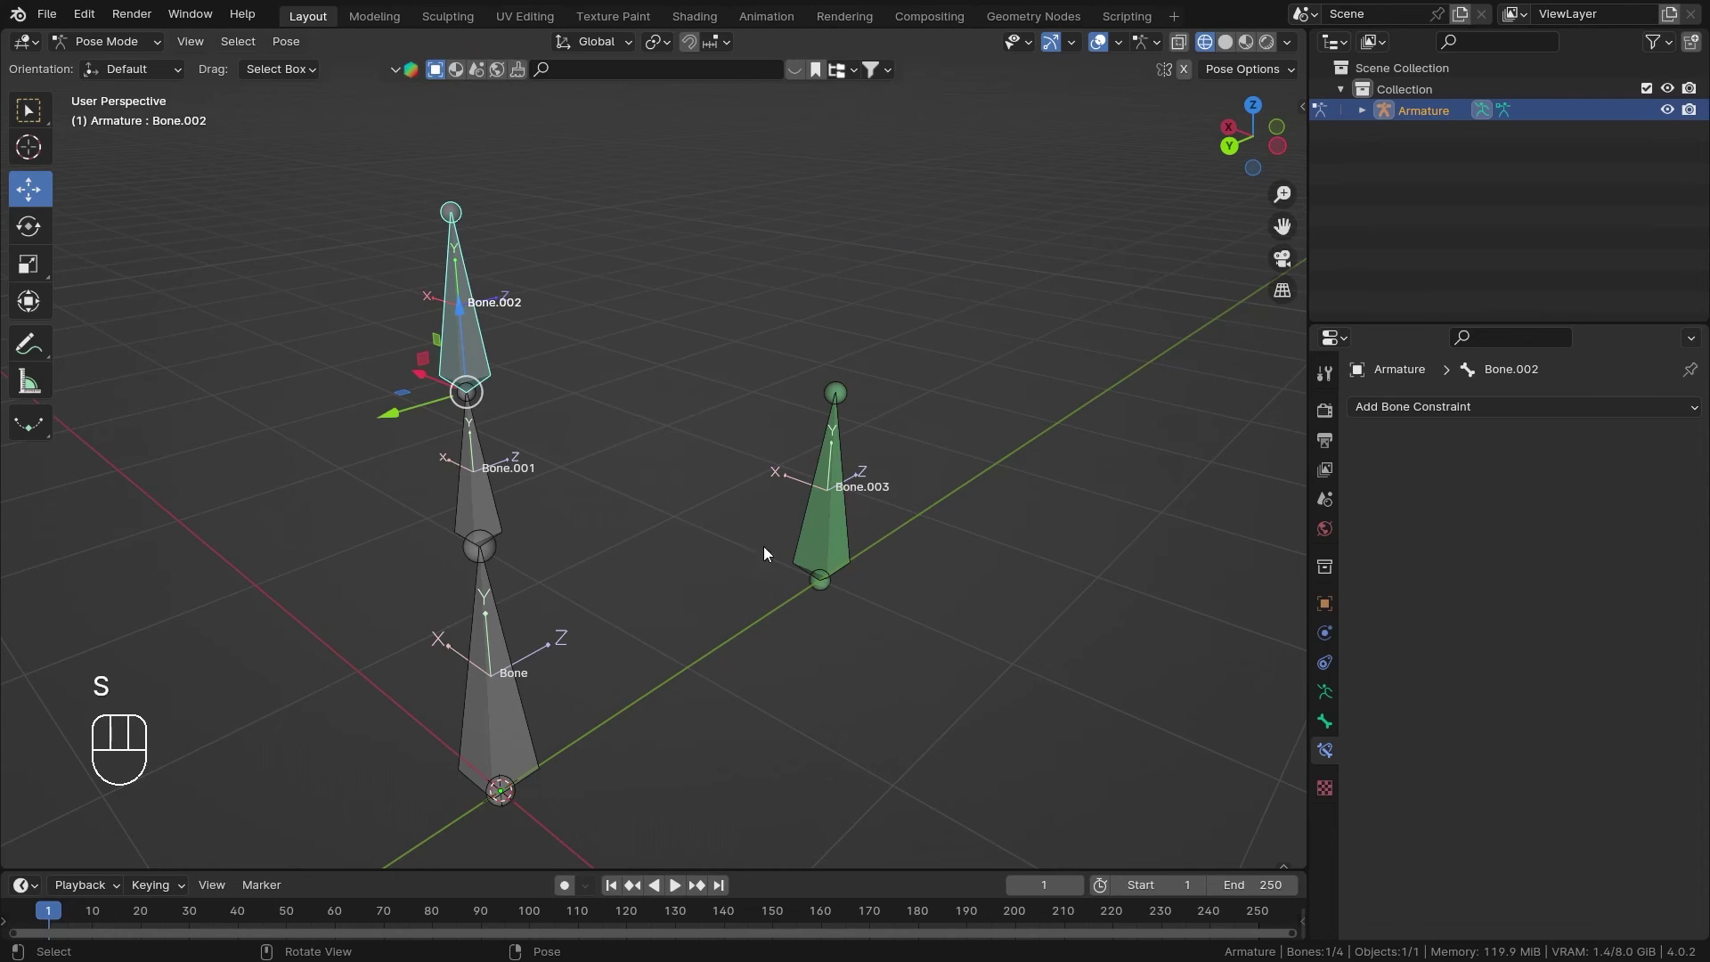
left_click(479, 505)
key("s")
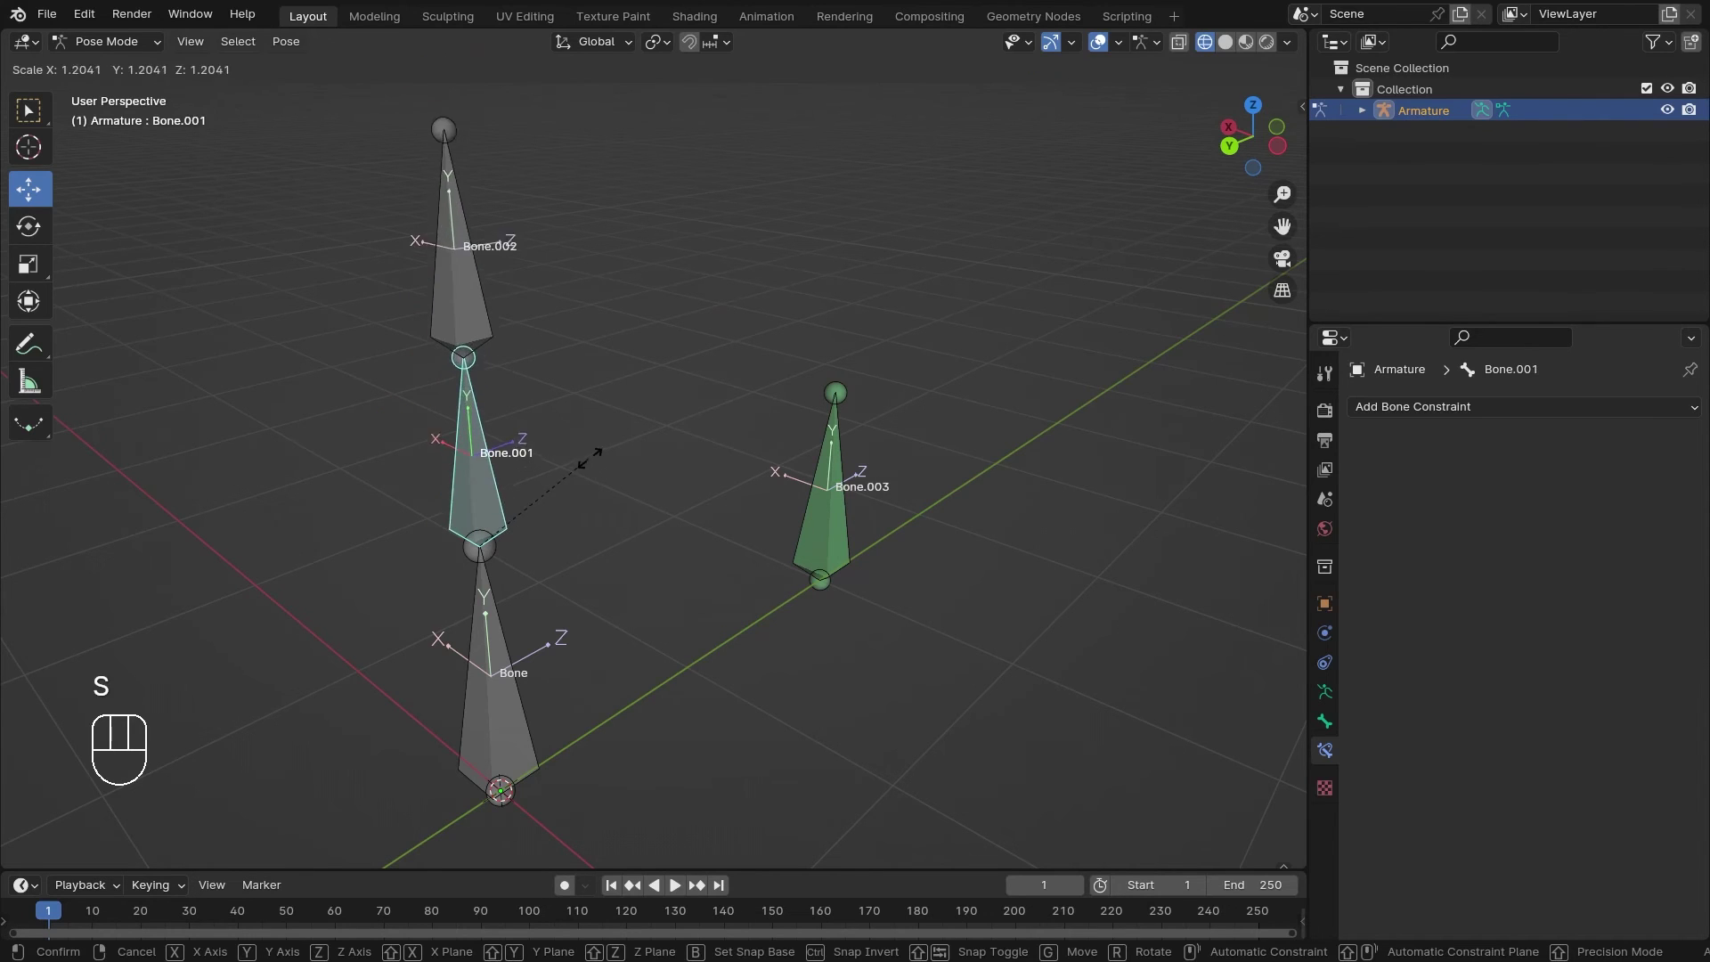
right_click(570, 498)
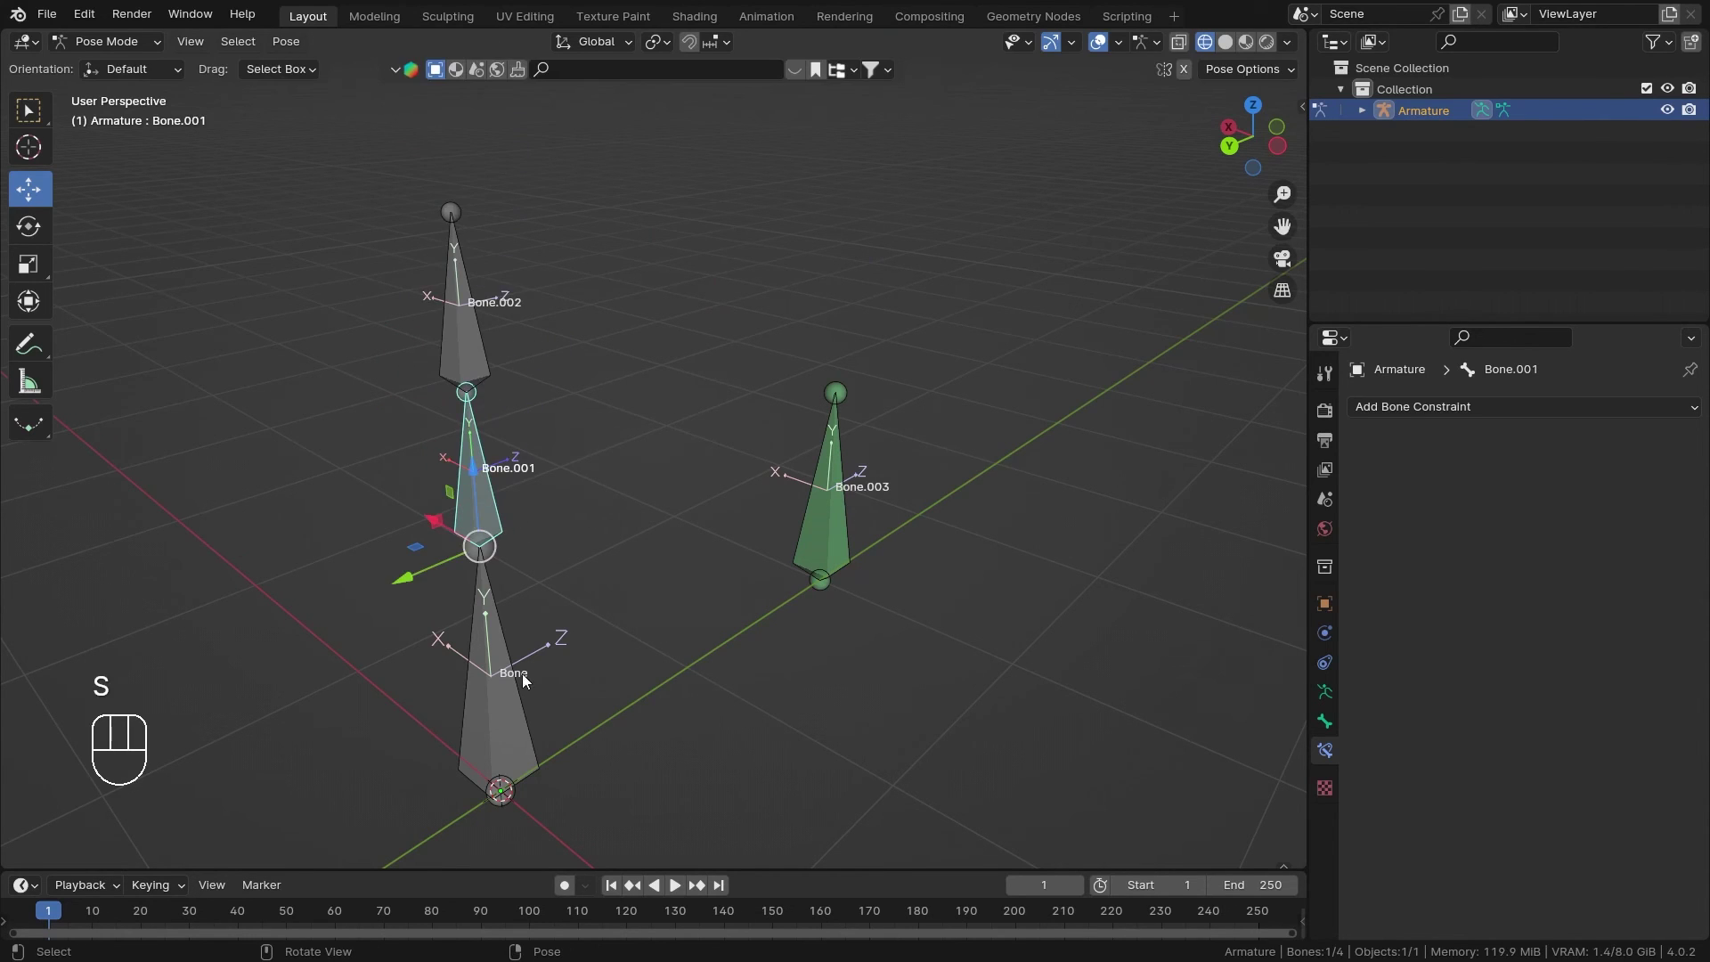
left_click(516, 691)
key("s")
right_click(675, 540)
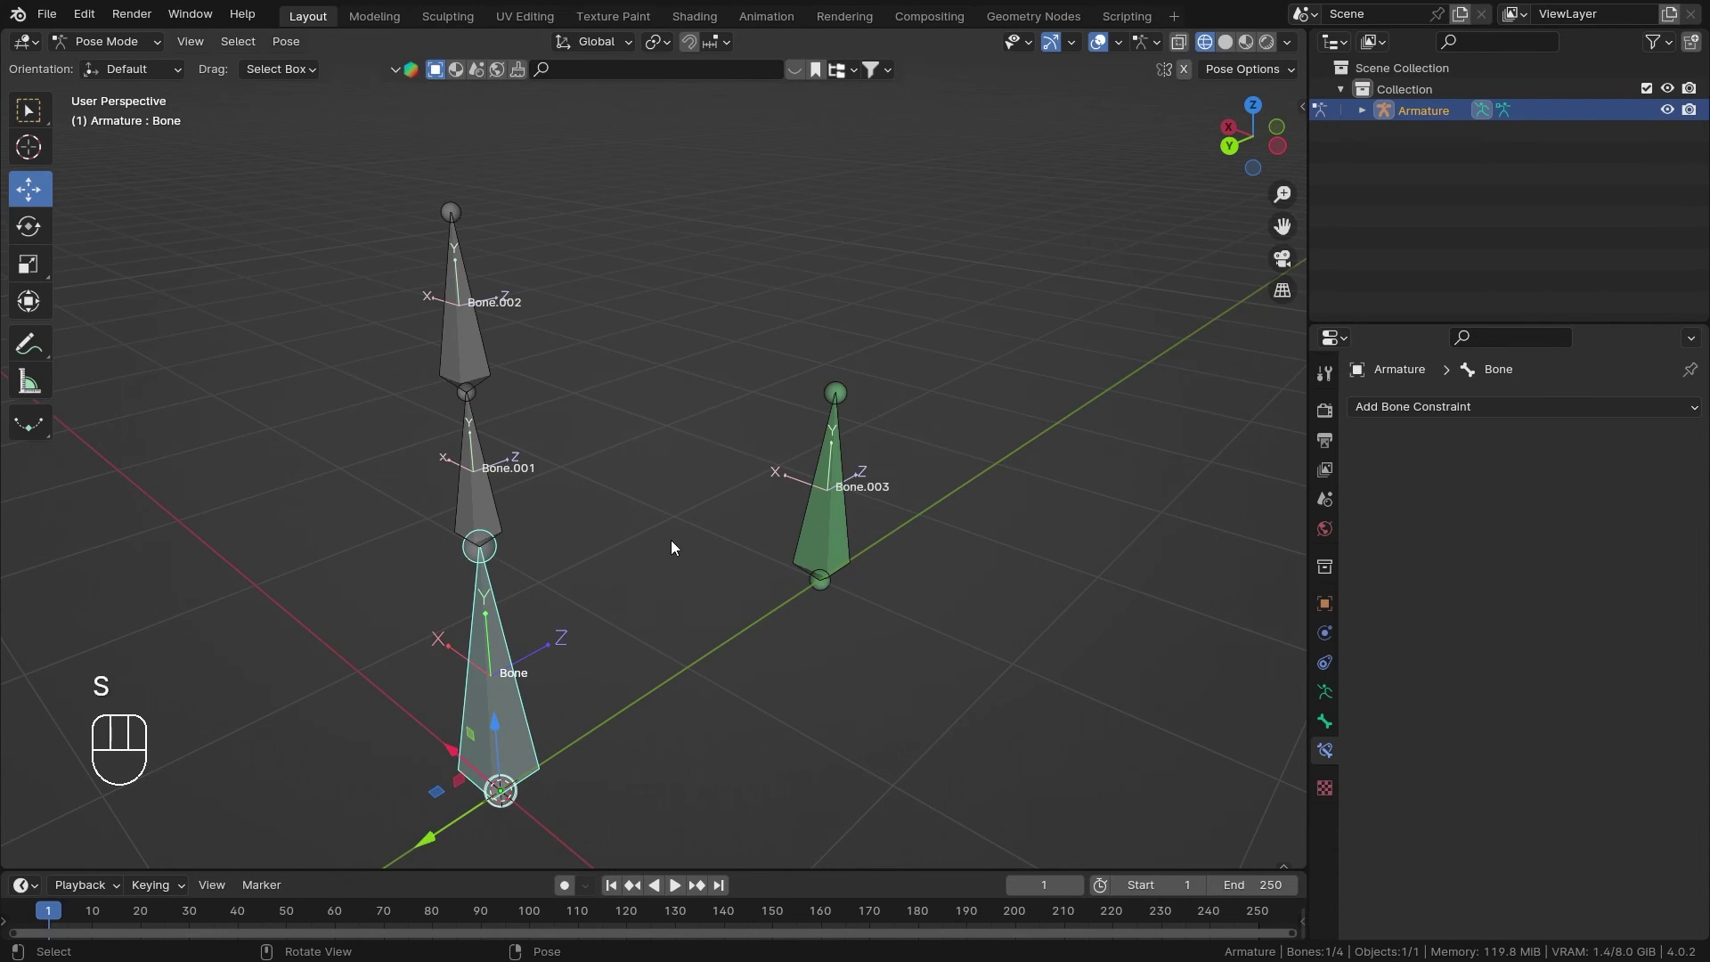
left_click(814, 523)
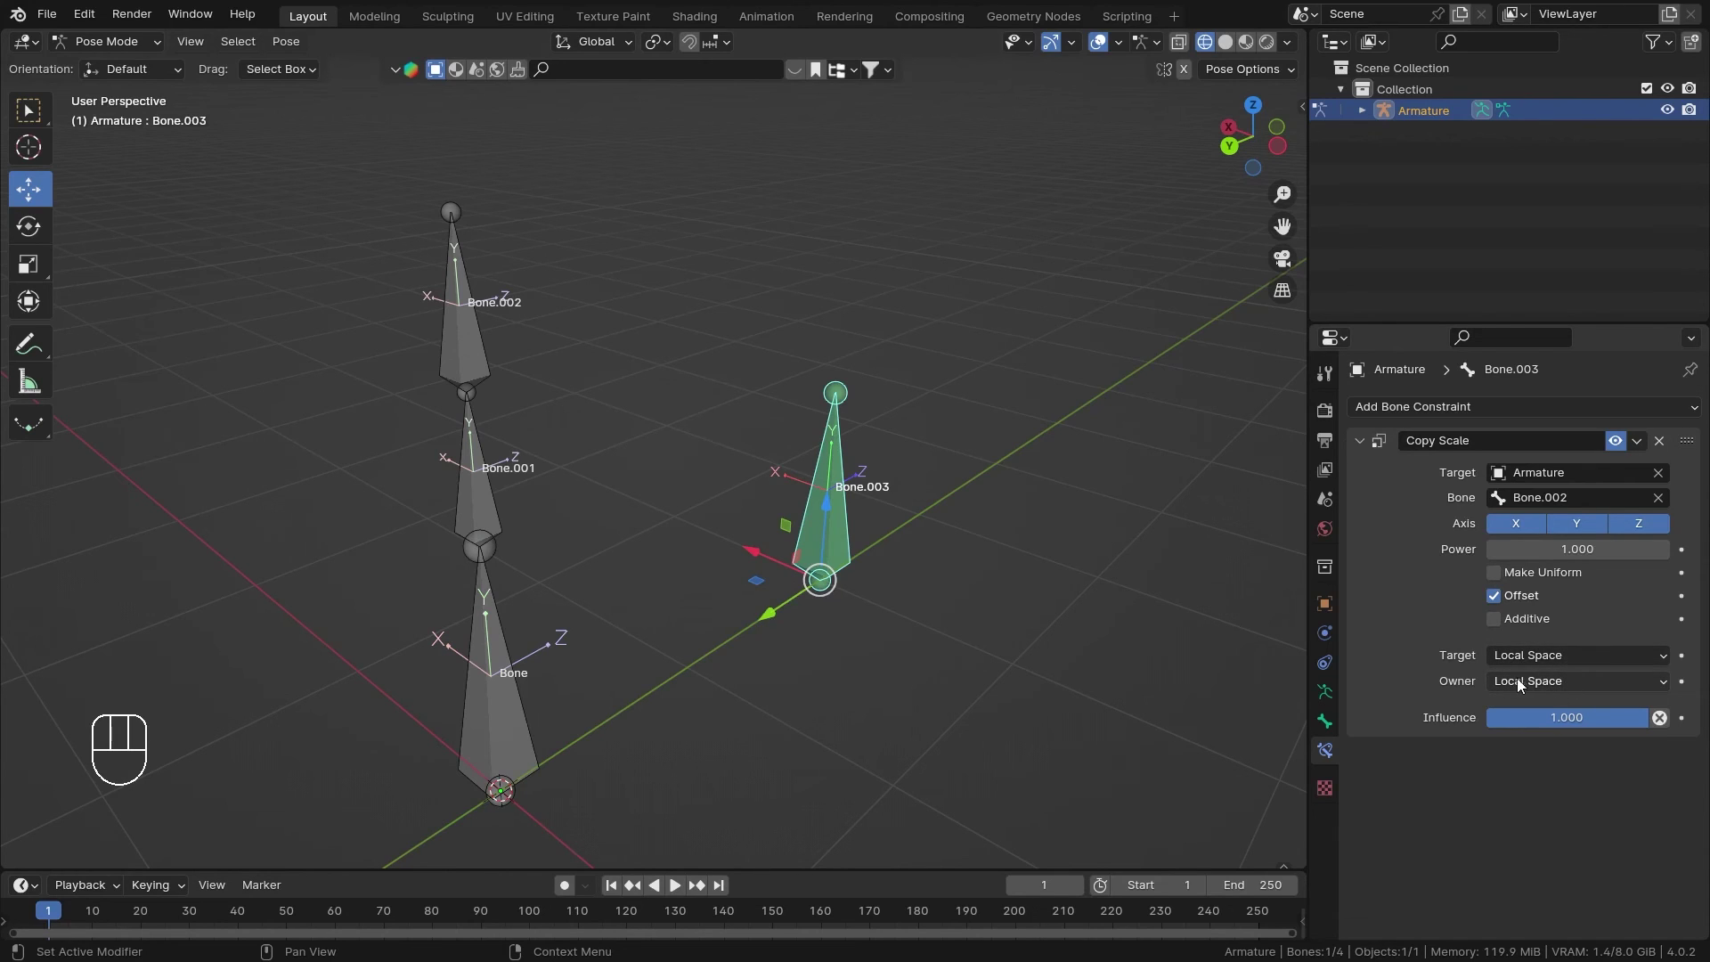
Change the constraint's Target space to Local With Parent and test-scale Bone.002, cancelling
left_click(1527, 656)
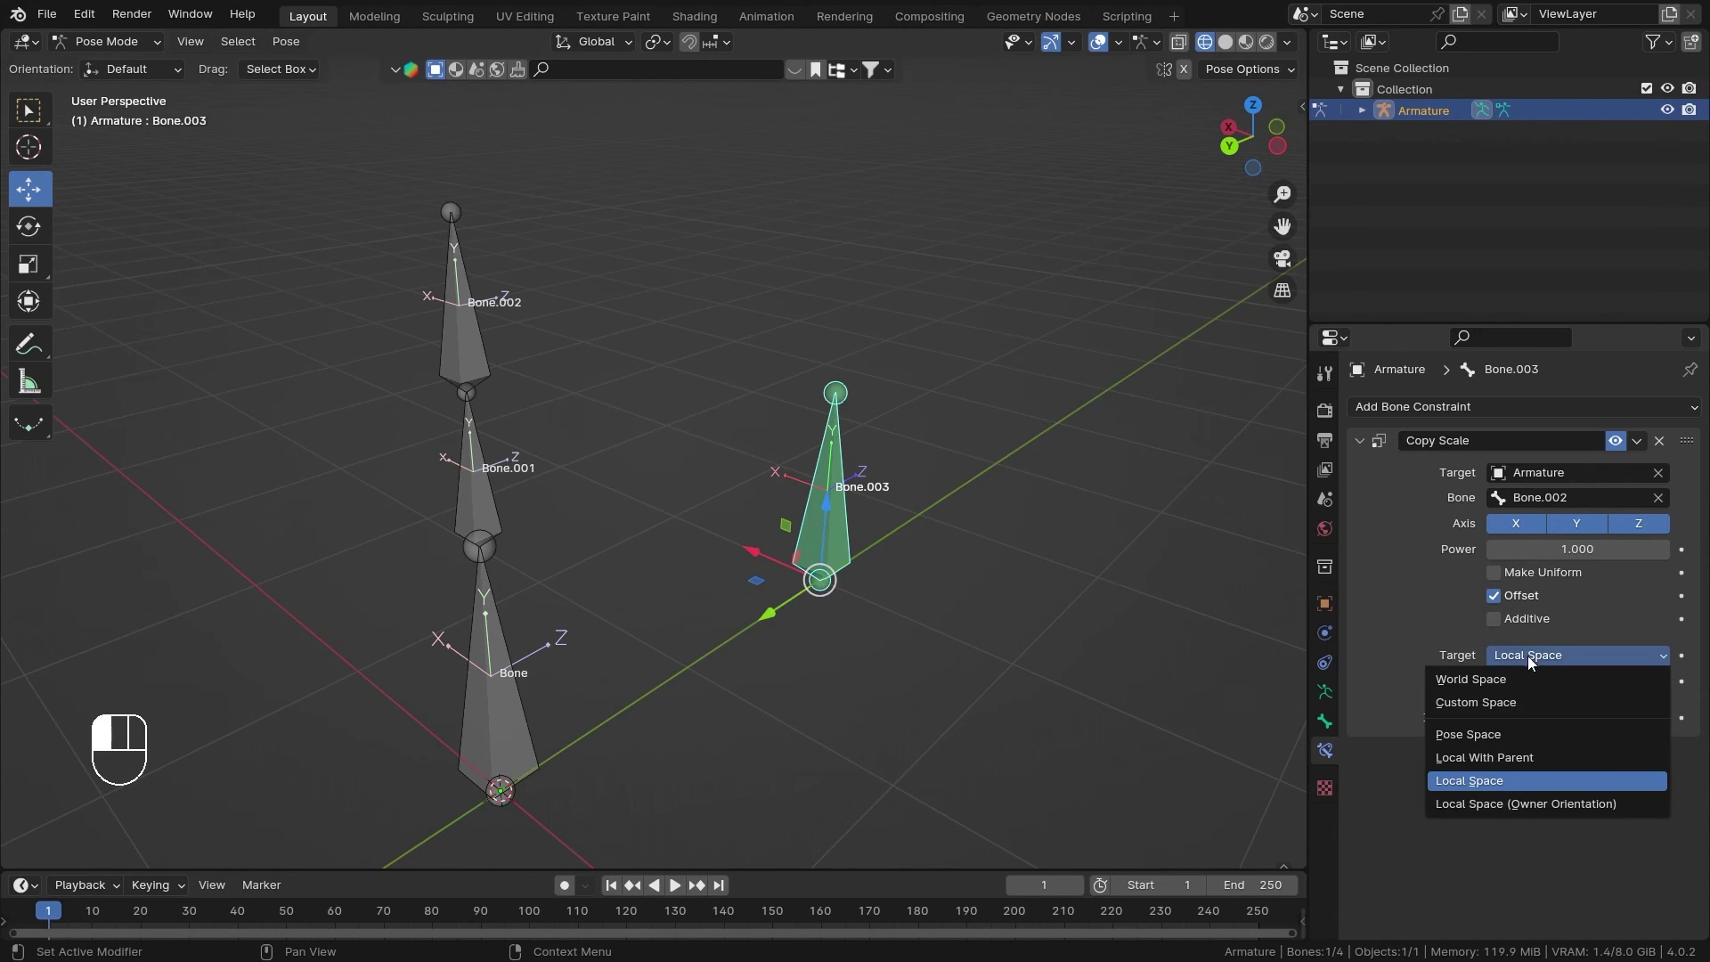
left_click(1492, 759)
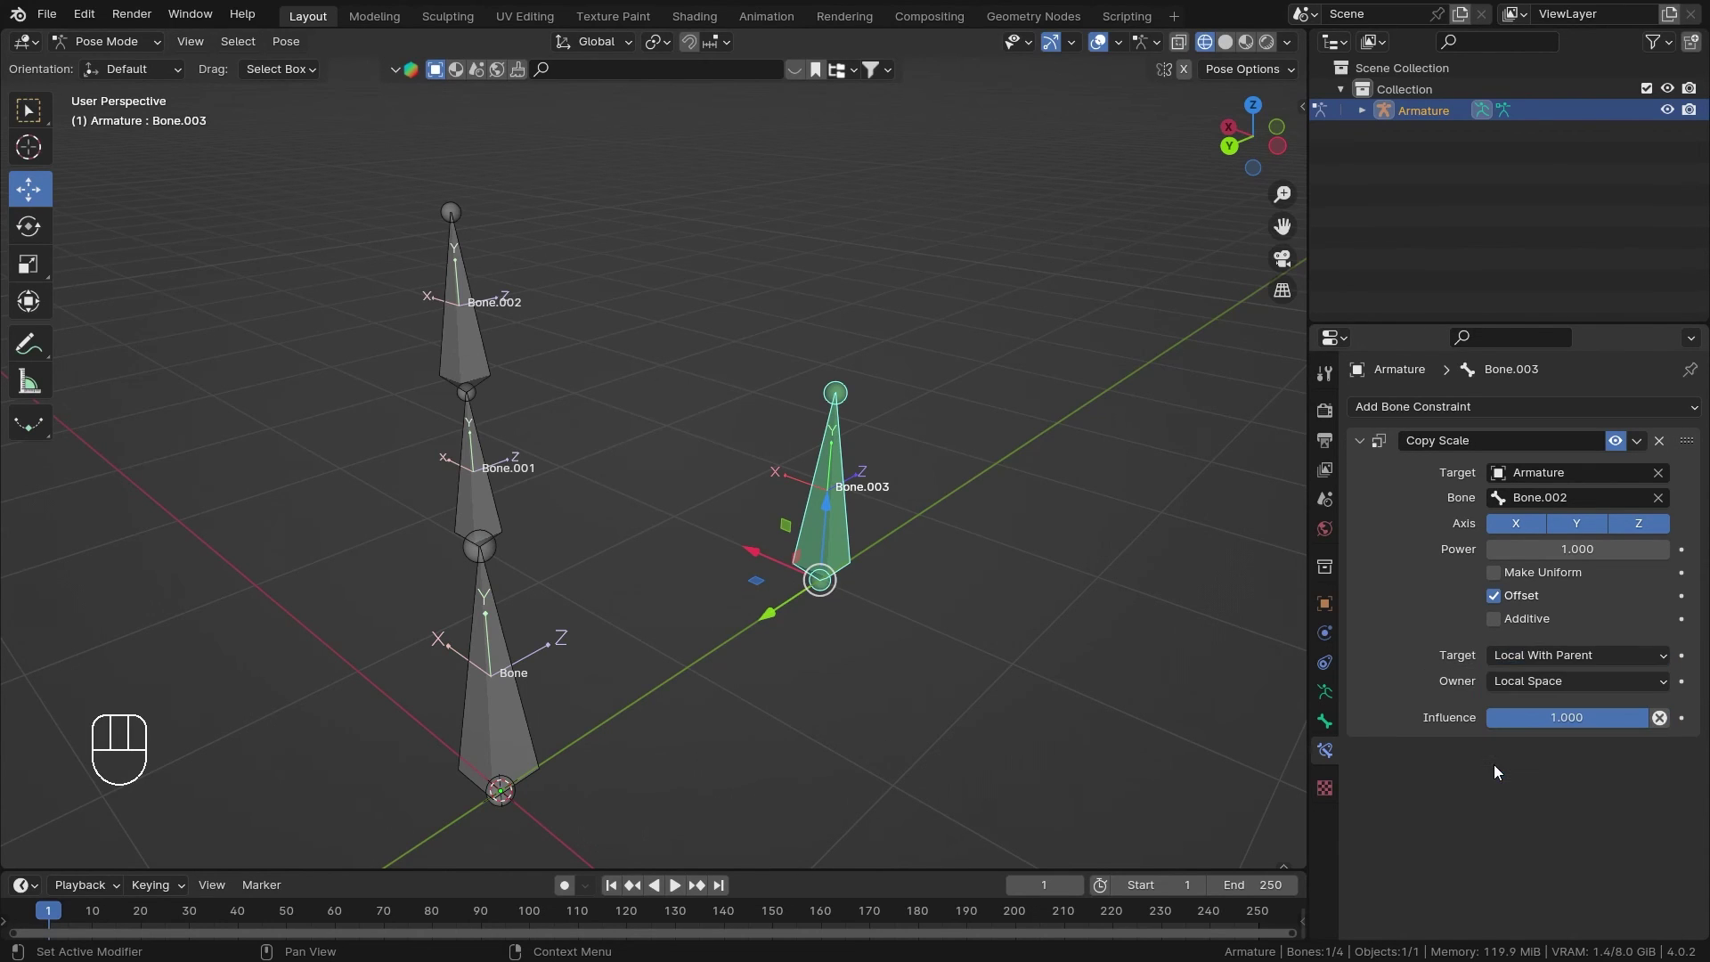
left_click(464, 334)
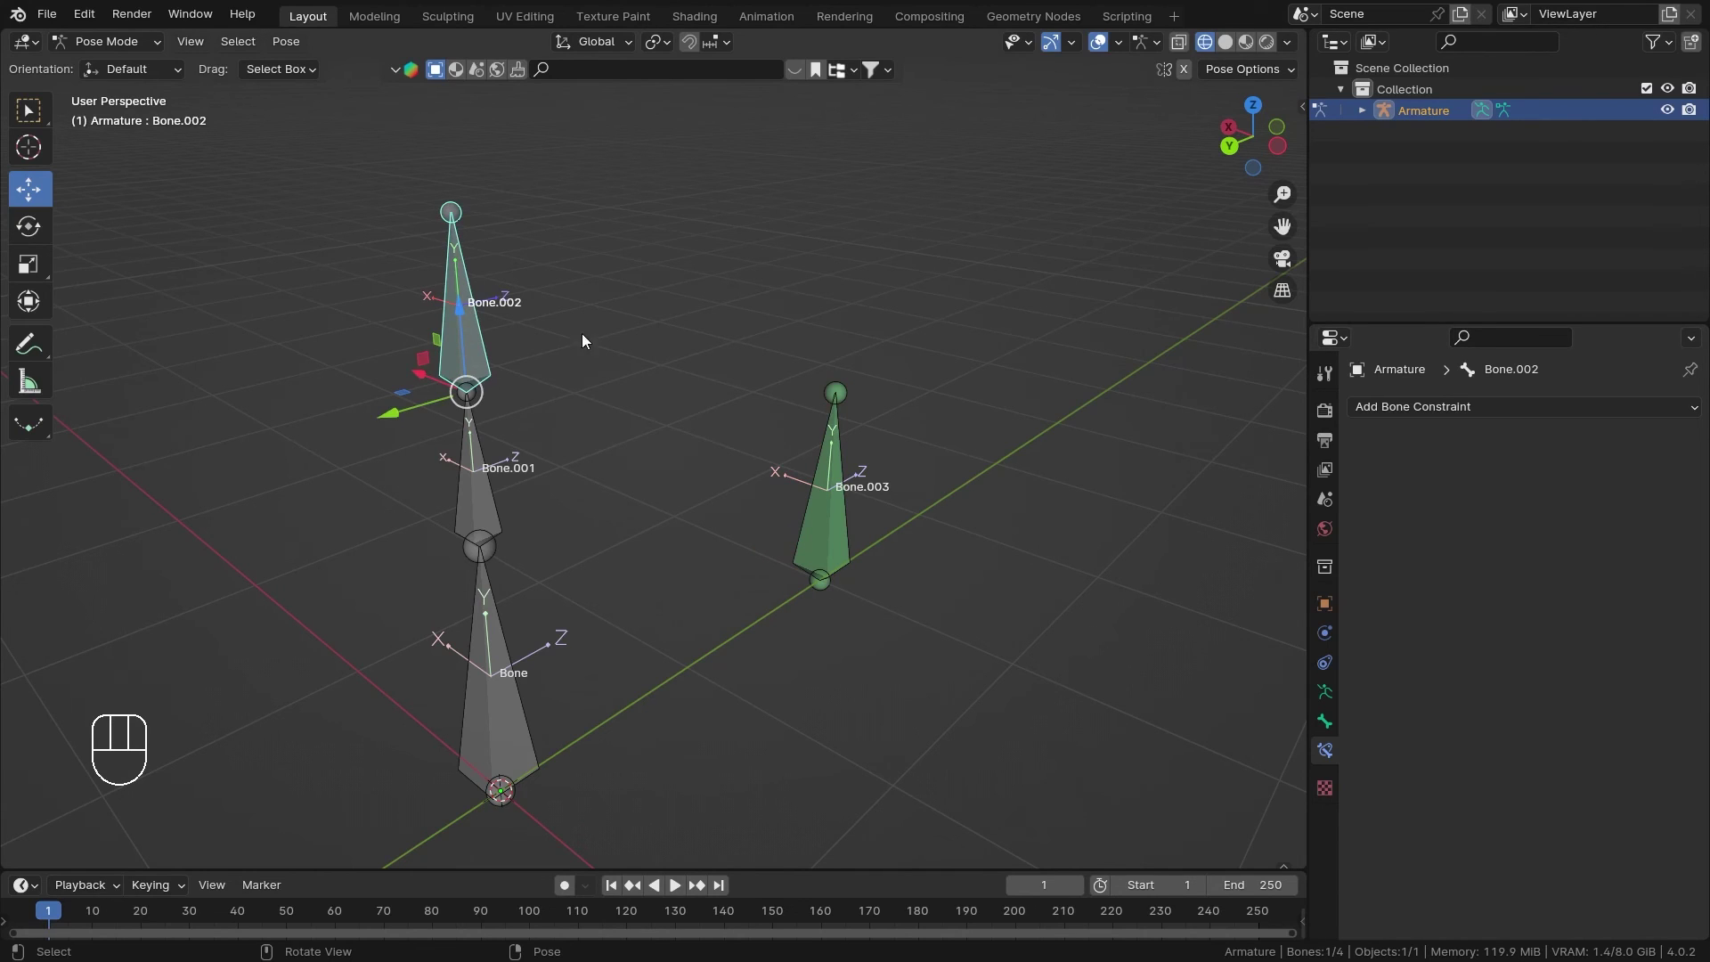
left_click(471, 486)
left_click(481, 343)
key("s")
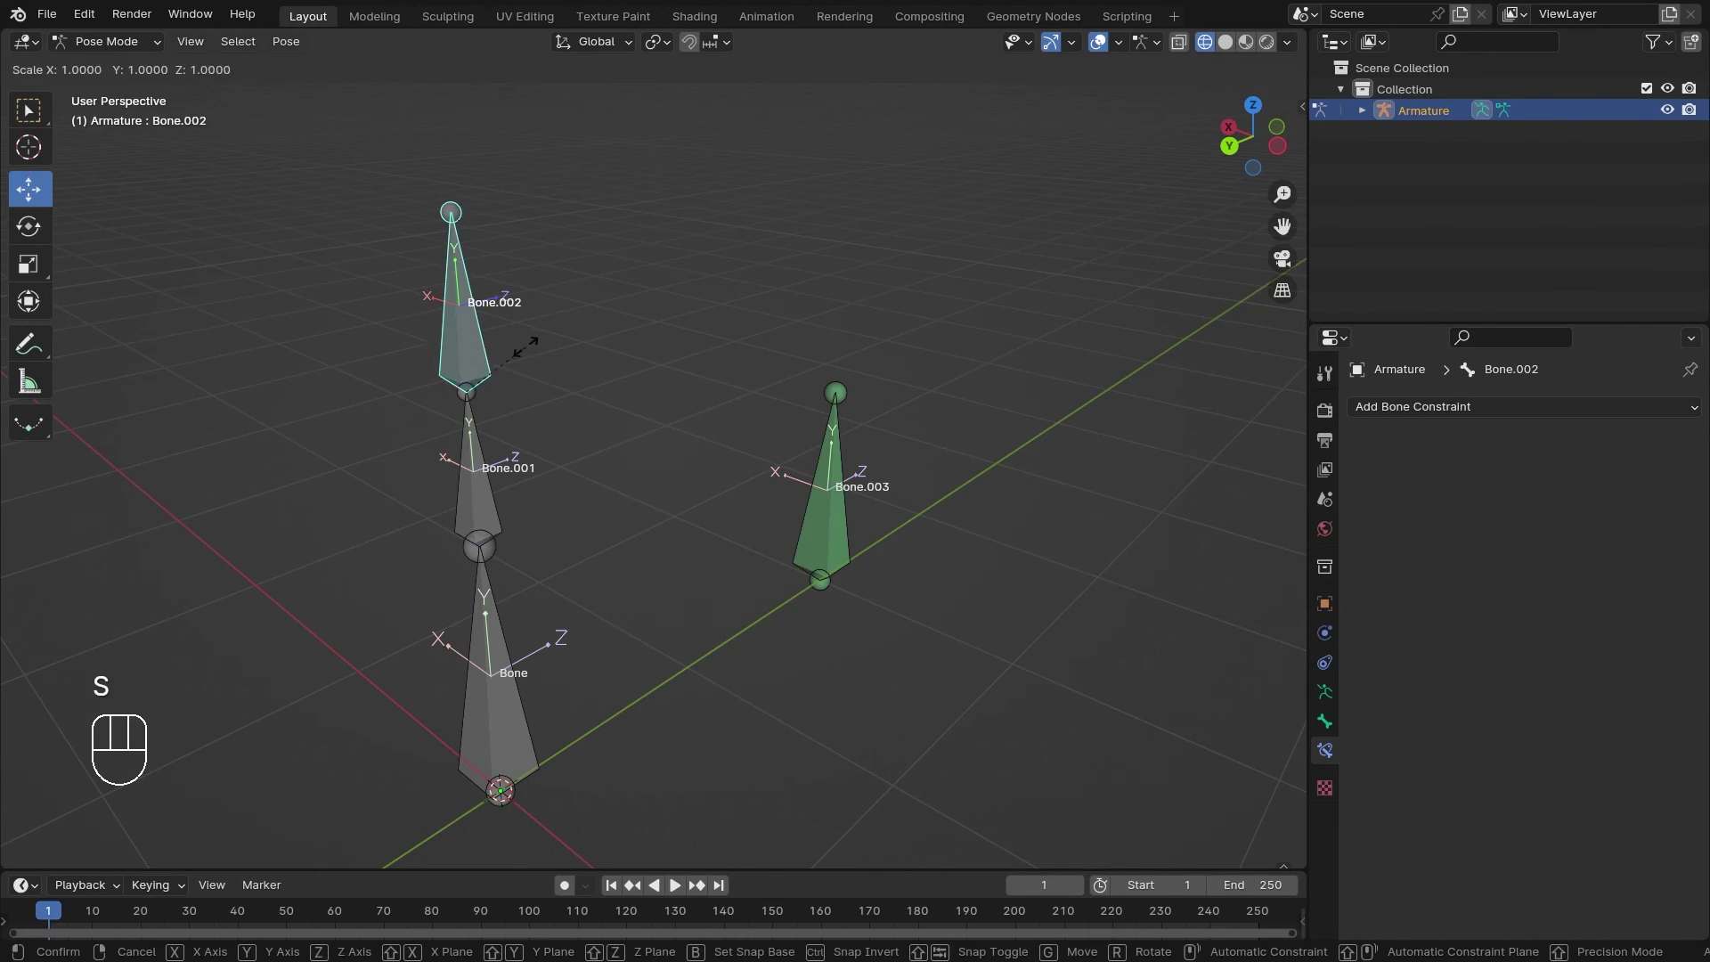
right_click(536, 410)
key("s")
right_click(508, 494)
Scale Bone.001 up and confirm so Bone.003 enlarges along with it
left_click(491, 503)
key("s")
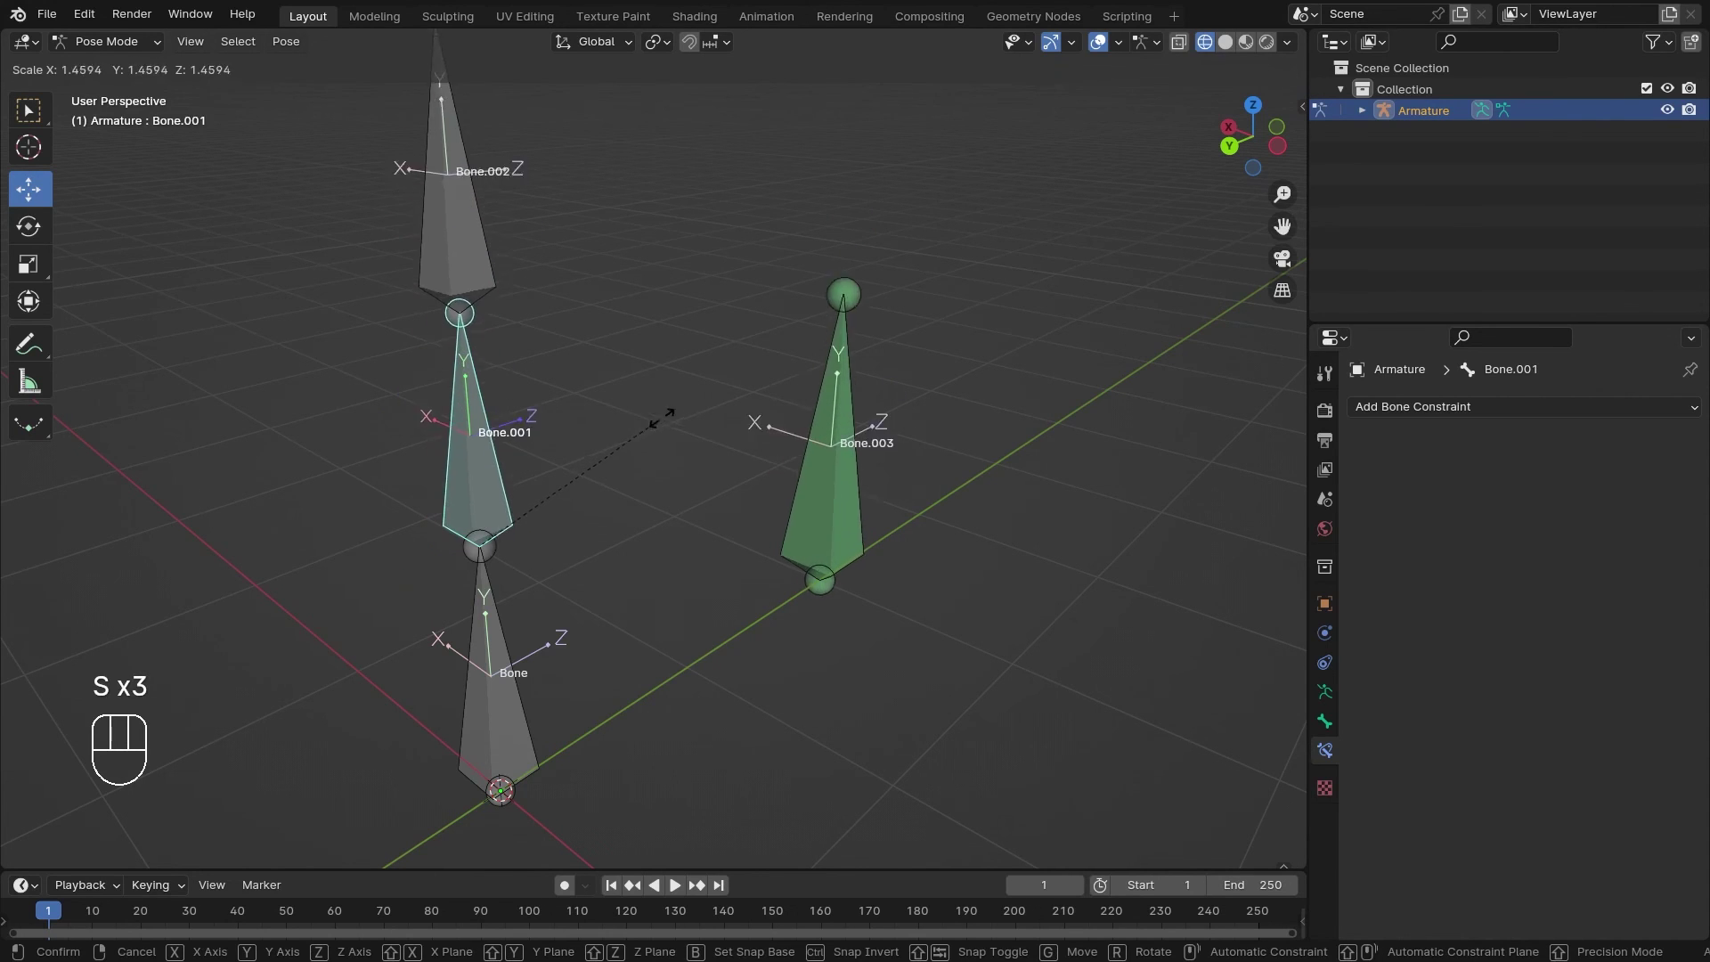
right_click(509, 512)
key("s")
Clear the pose scale of all four bones with Alt+S and save the blend file
key("s")
left_click(477, 472)
left_click(523, 635)
key("s")
key("a")
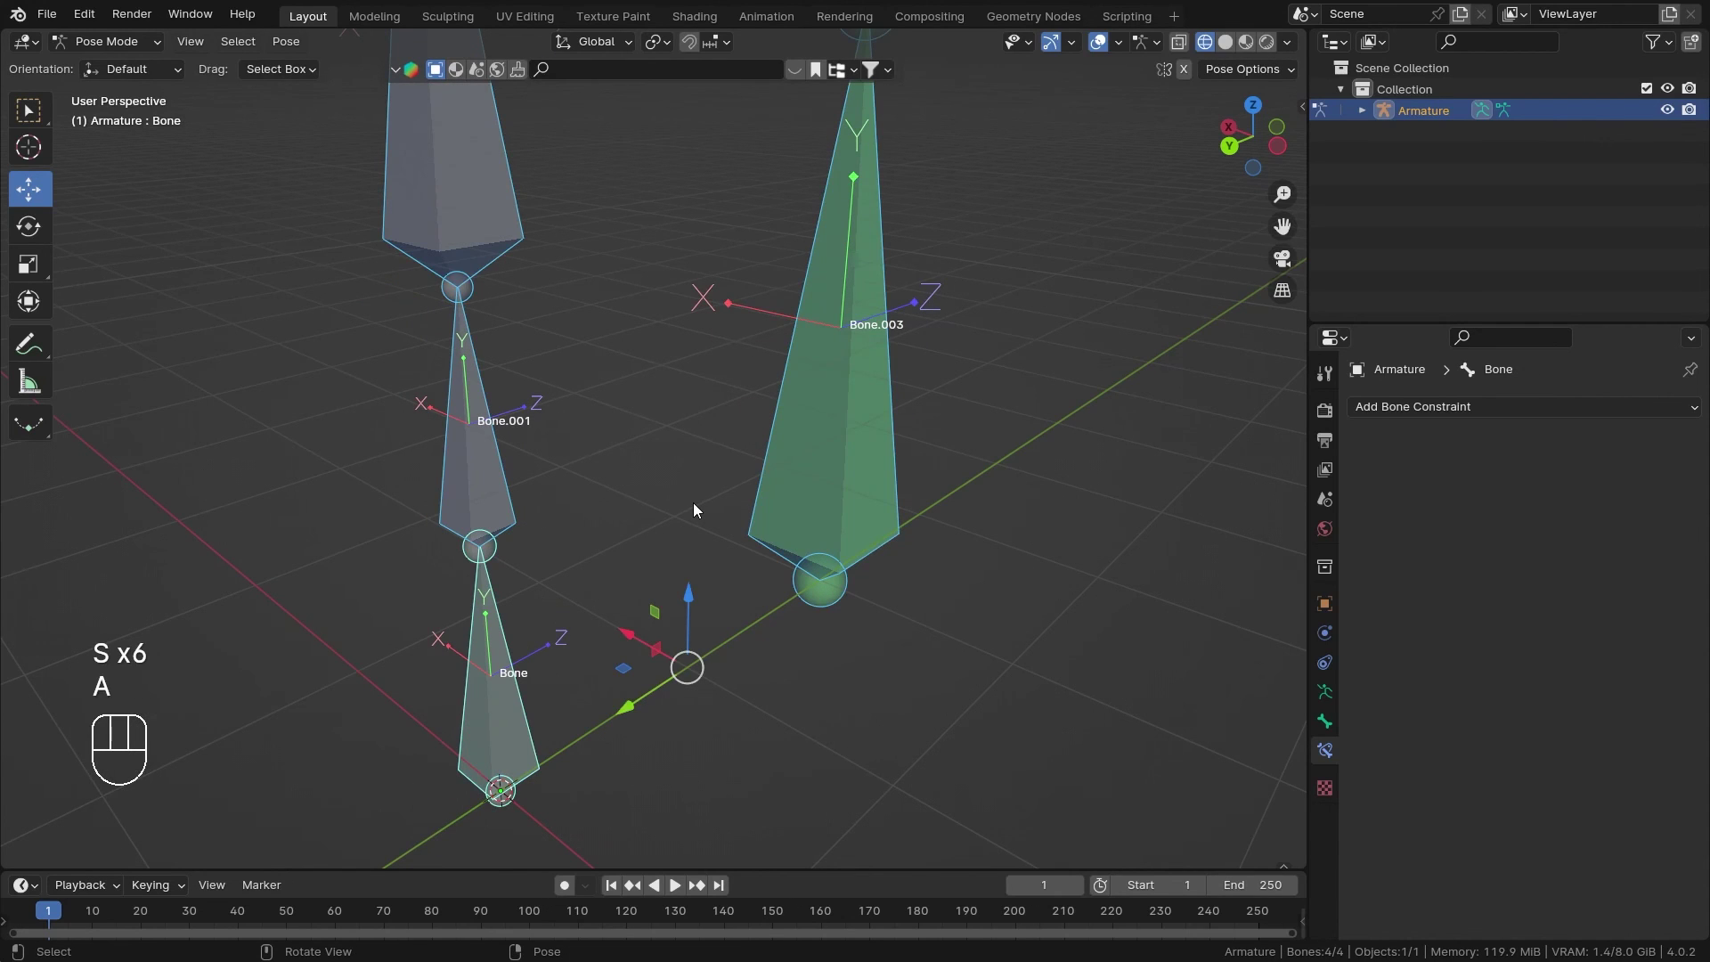
key("alt+s")
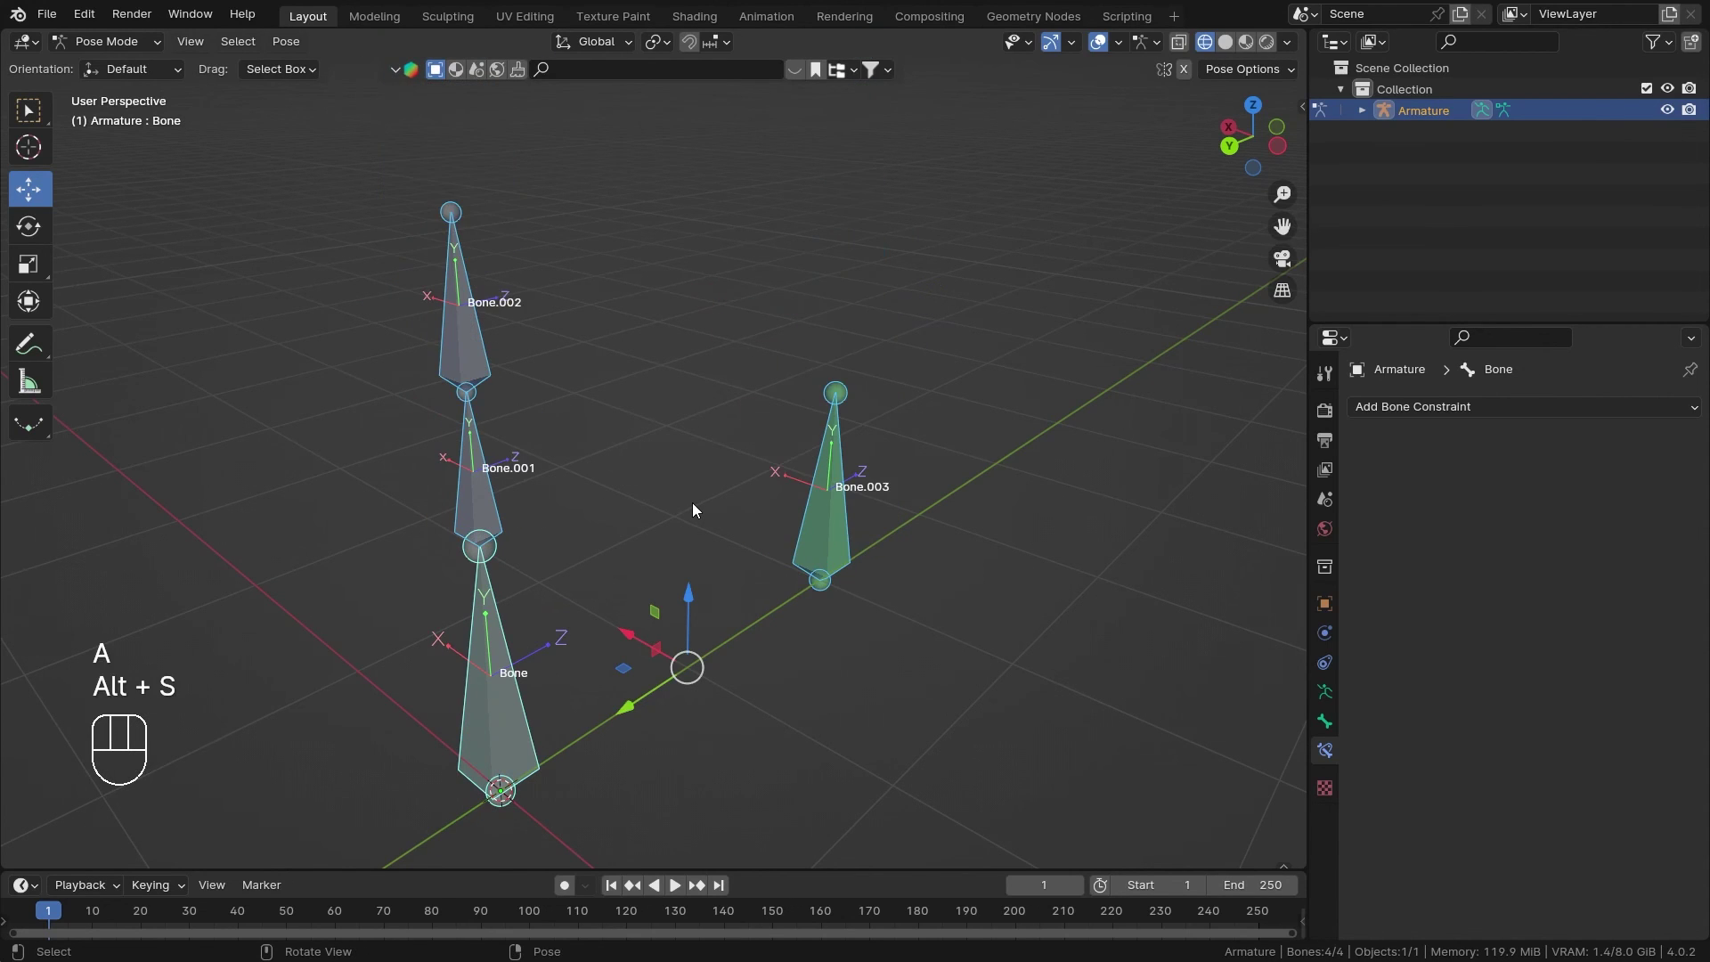
middle_click_drag(621, 589, 637, 546, "ctrl")
key("ctrl+s")
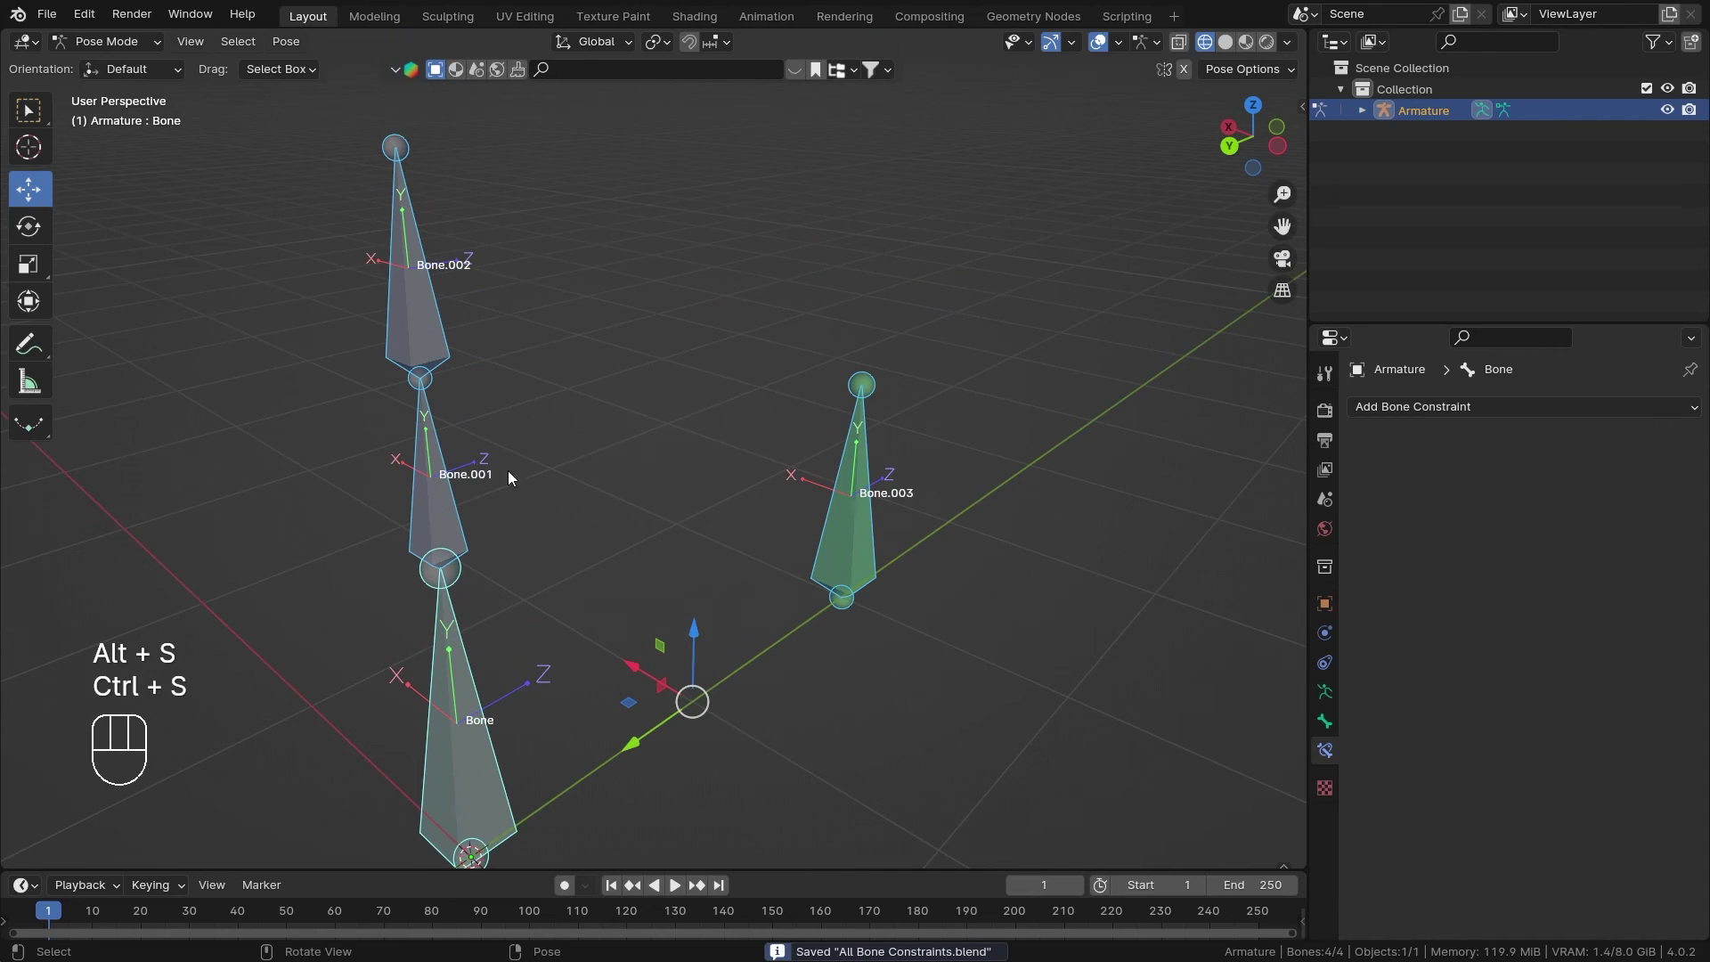
Set Bone.003's Copy Scale Target space back to Local Space
left_click(843, 513)
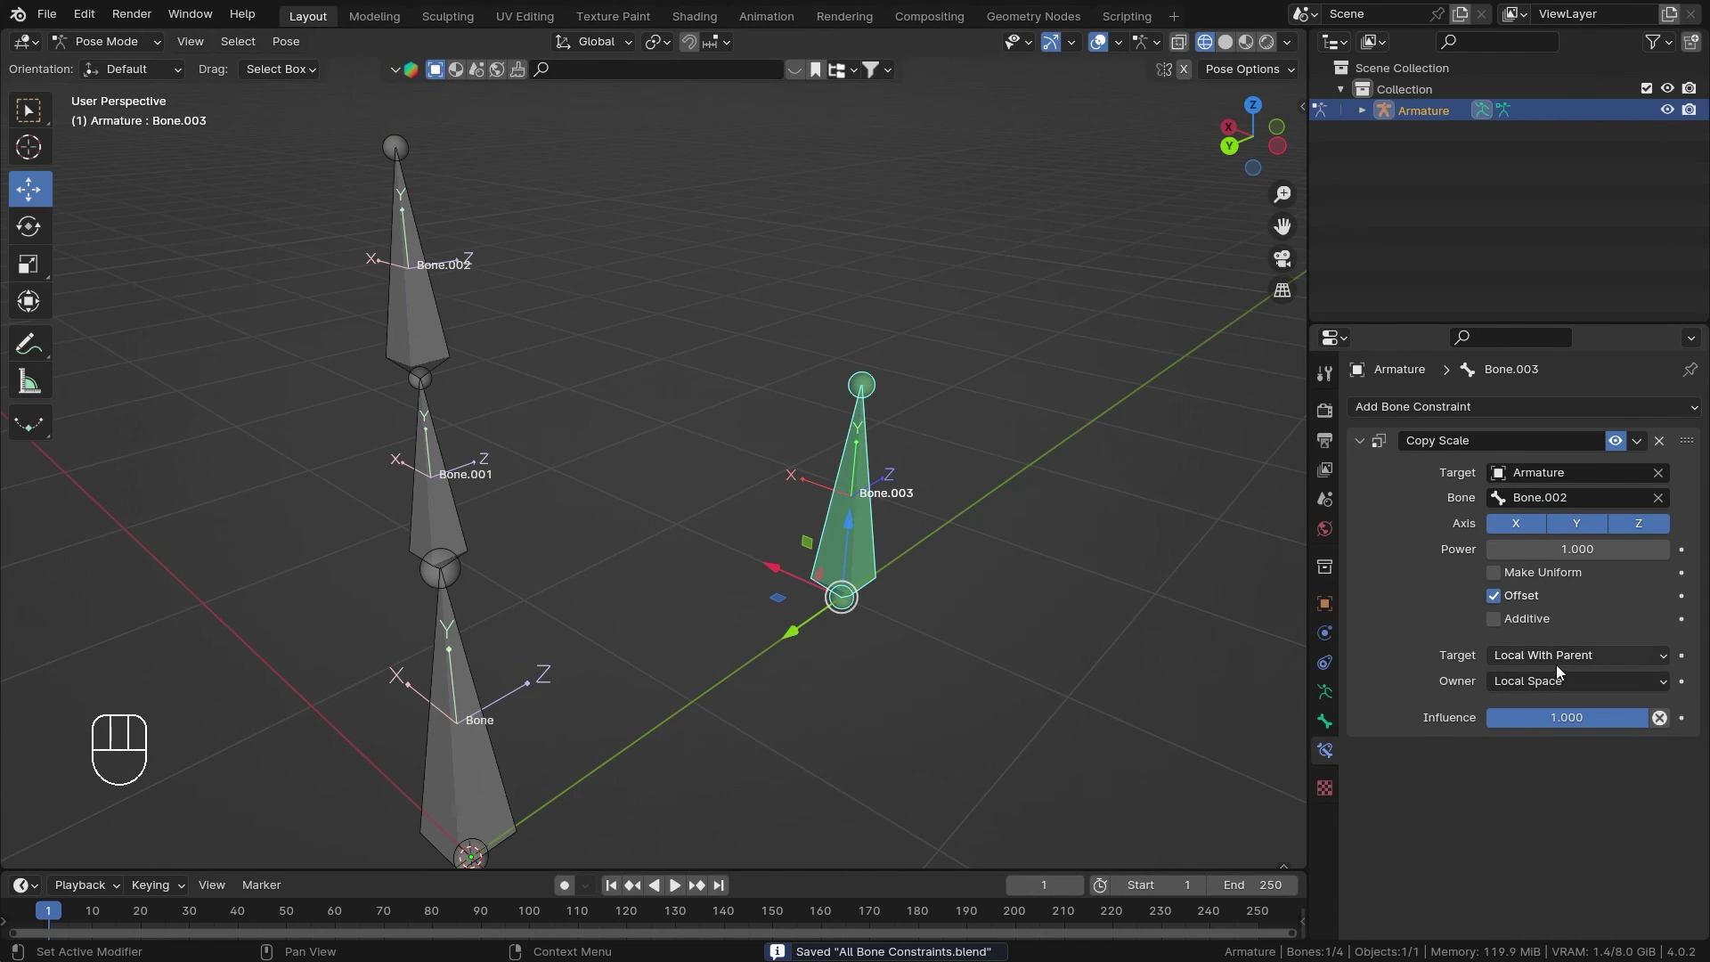
scroll(1183, 640, "down", 2)
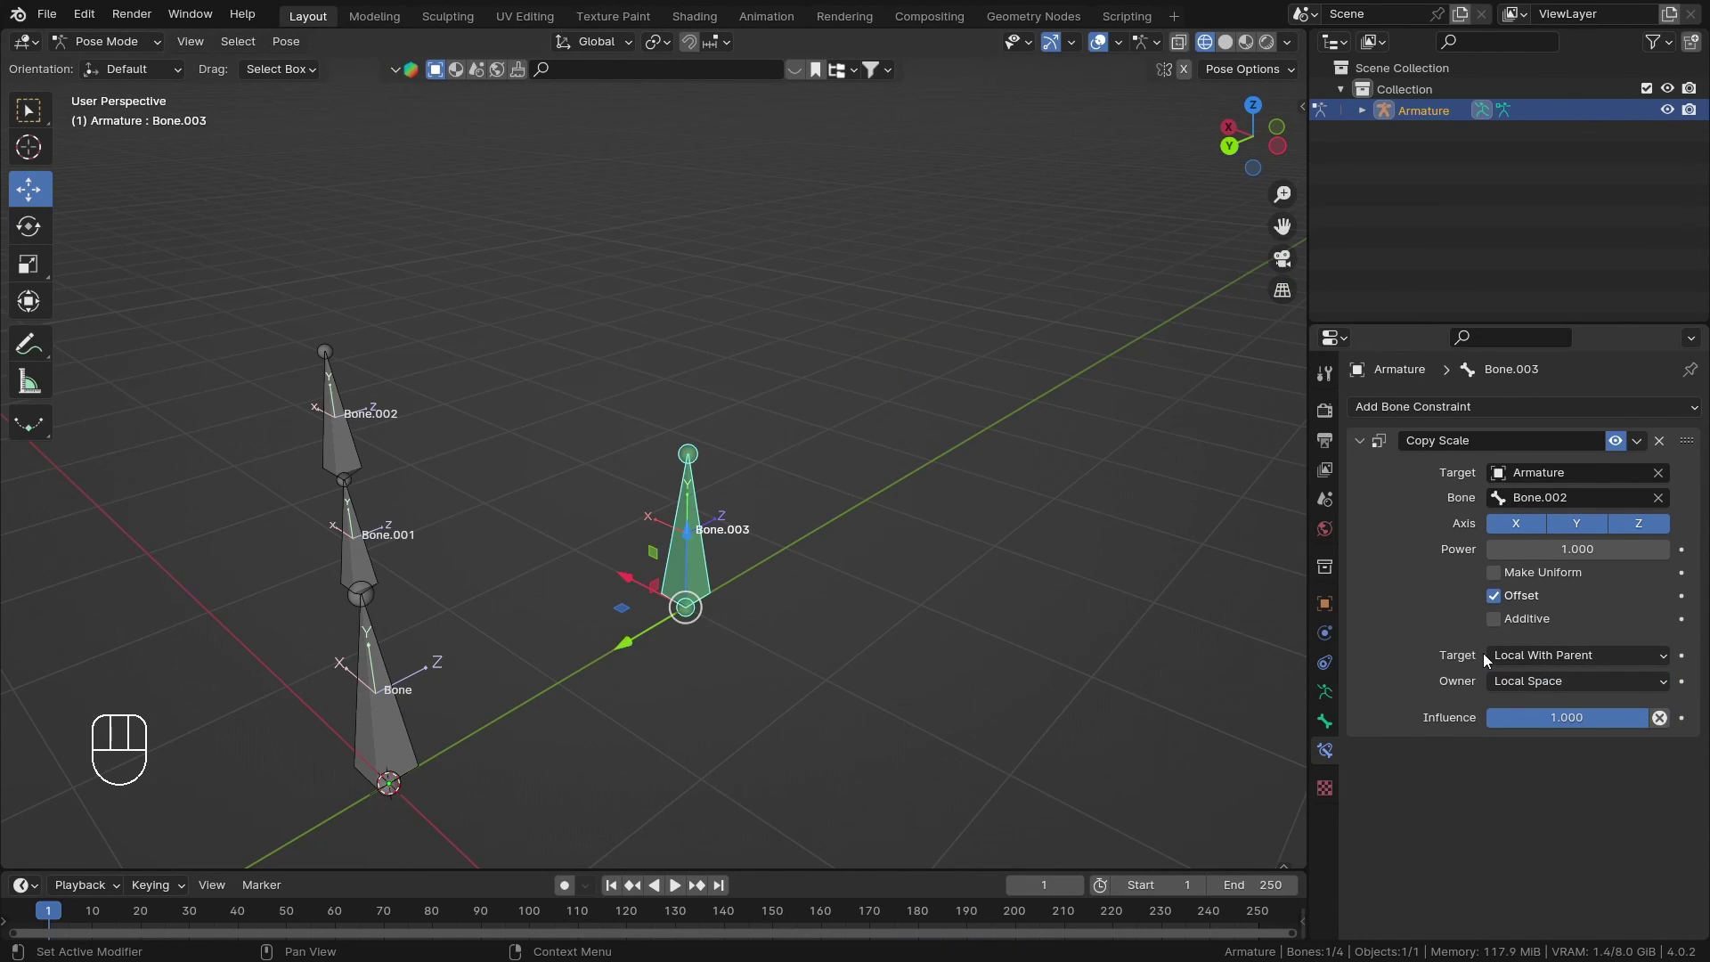
left_click(1564, 656)
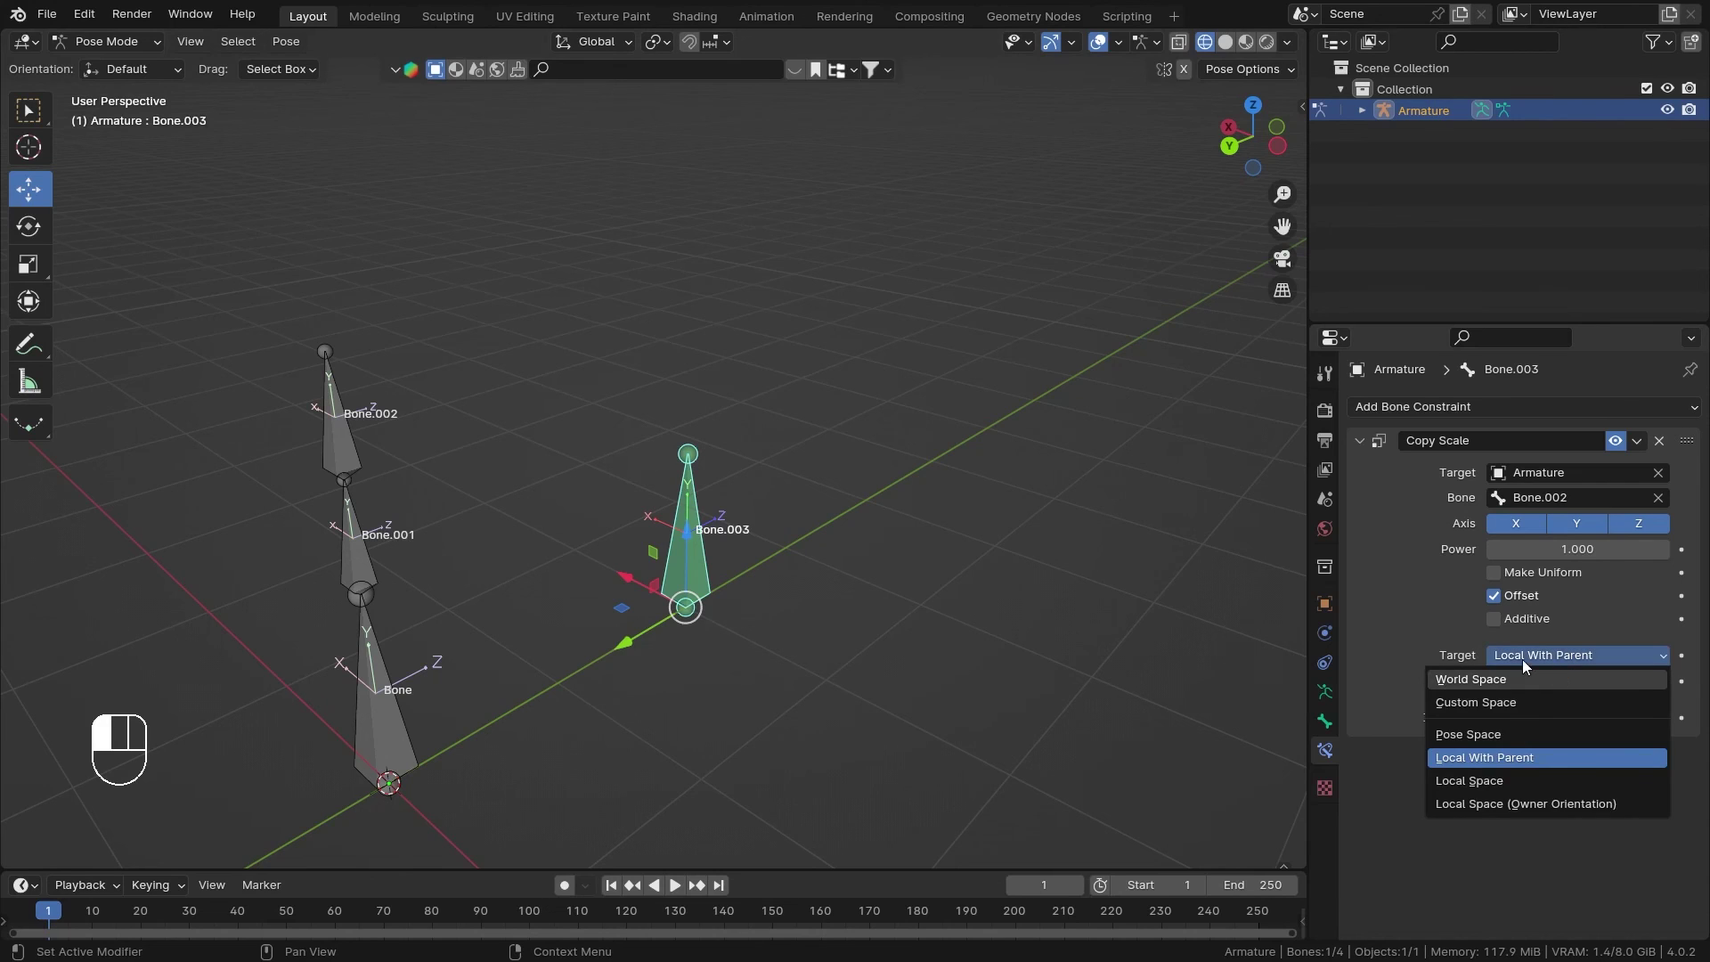
left_click(1551, 655)
left_click(1511, 681)
left_click(1538, 656)
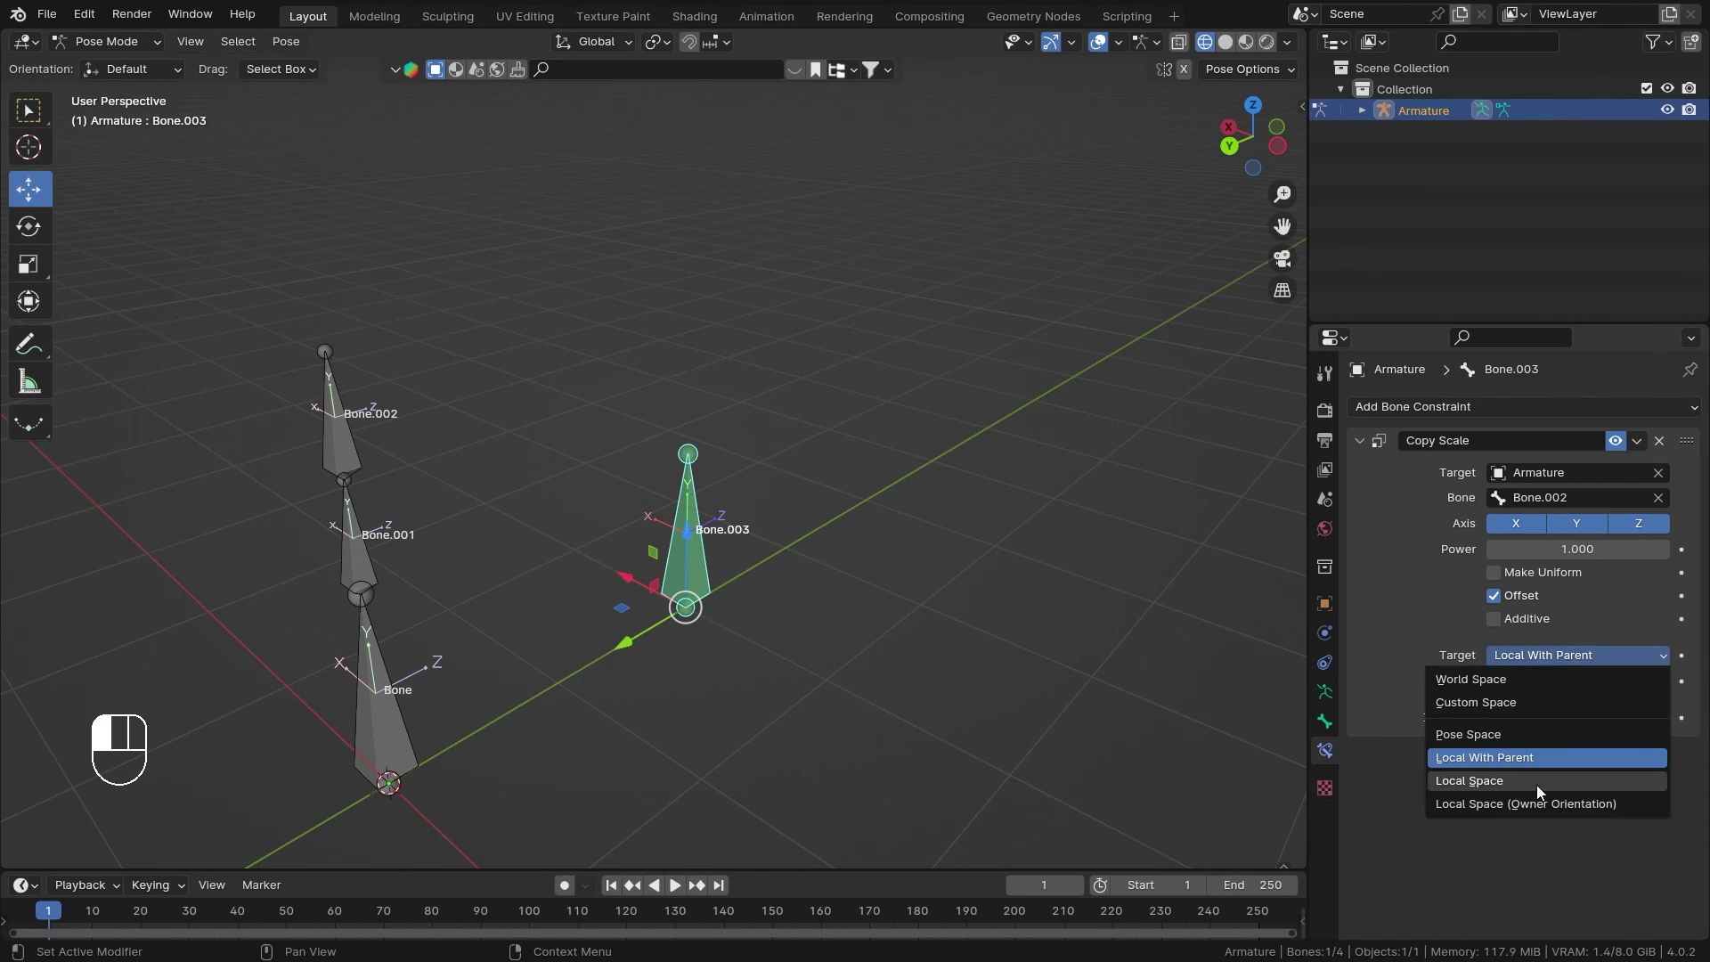
left_click(1536, 781)
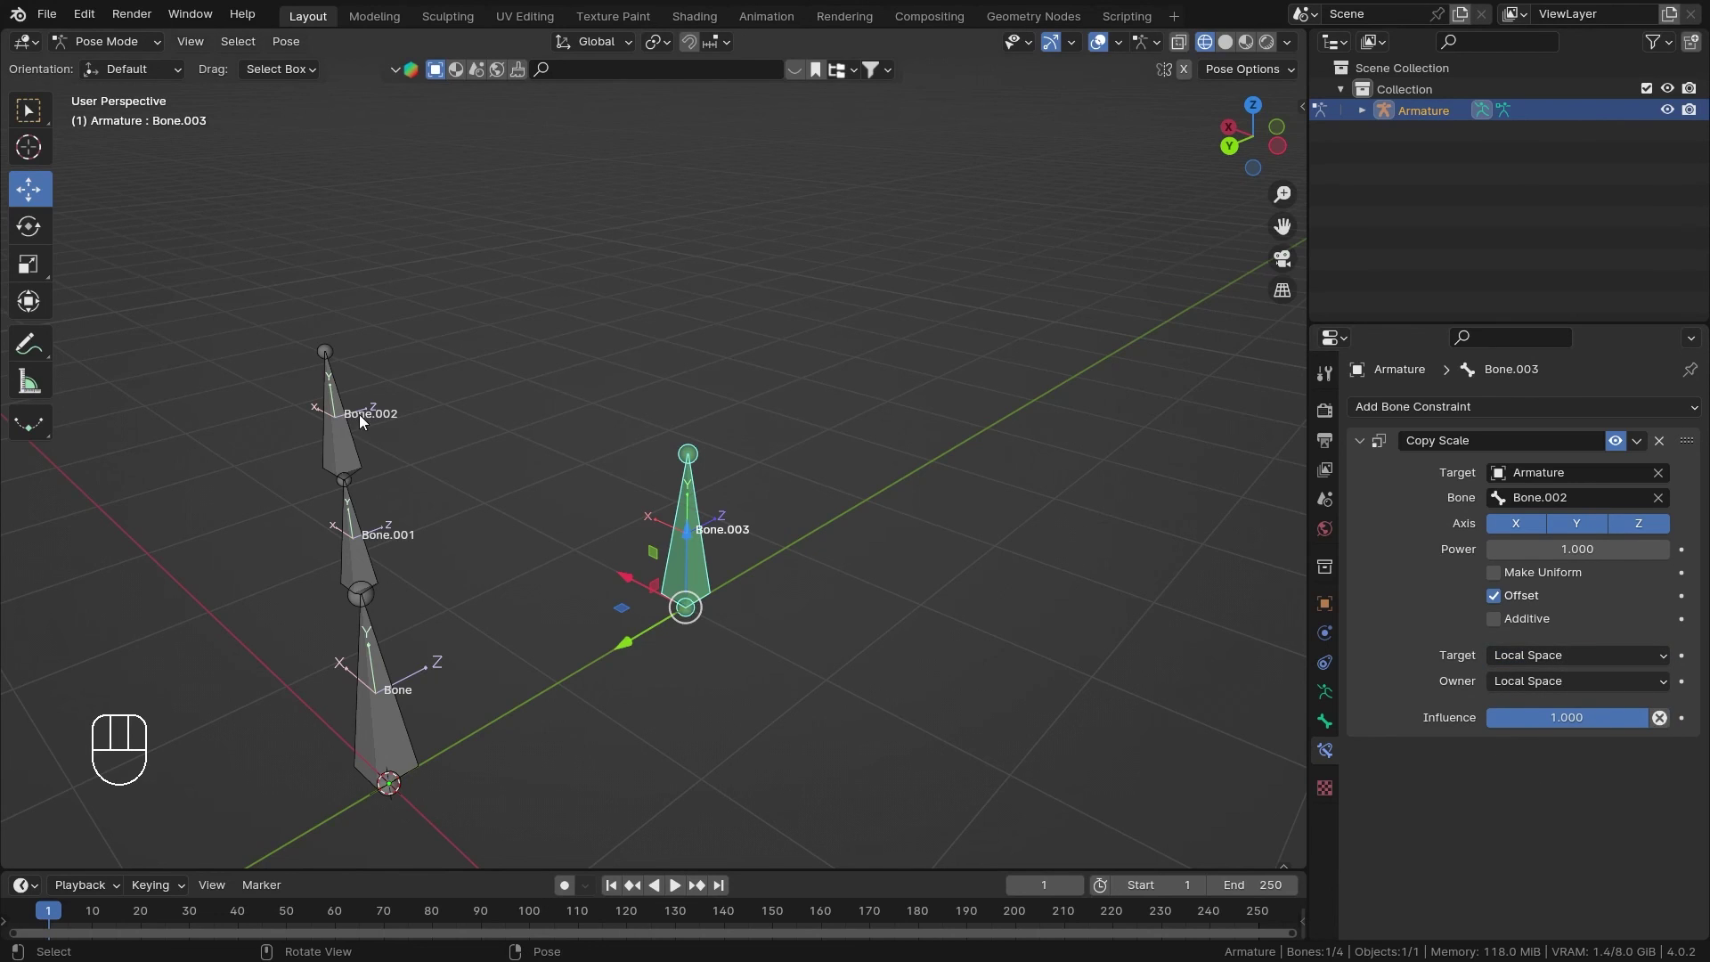
Deselect all bones and dismiss the bone constraint types list without adding one
middle_click_drag(359, 414, 402, 418)
left_click(865, 567)
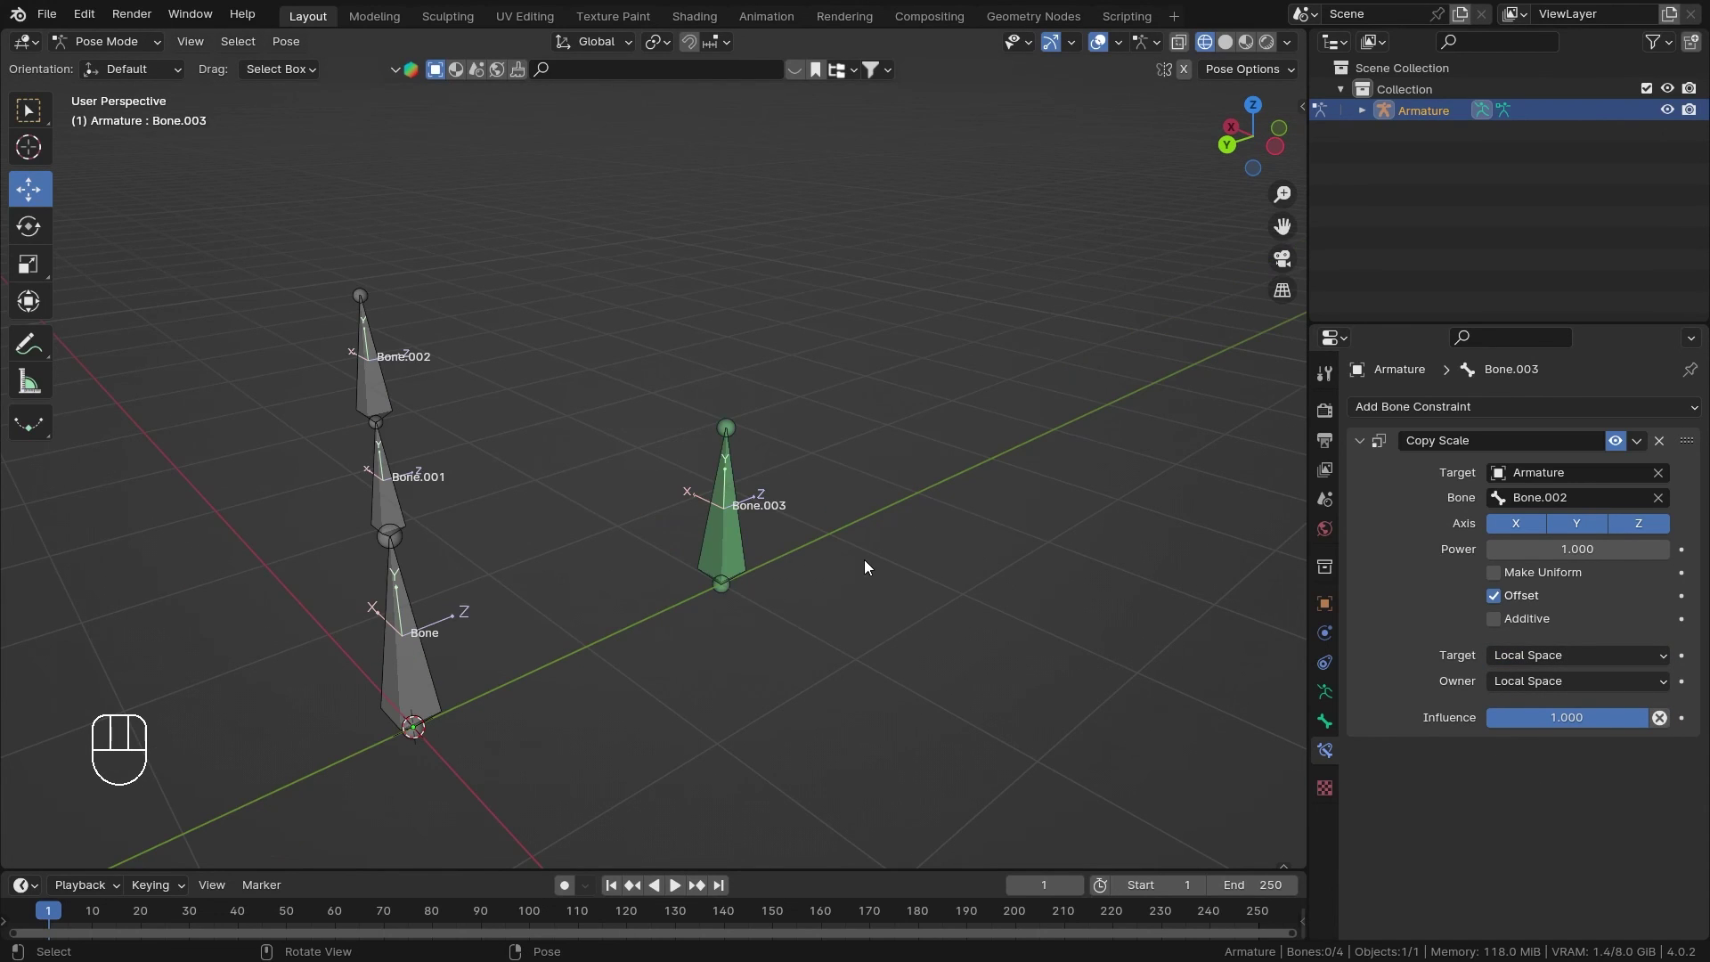
left_click(1466, 411)
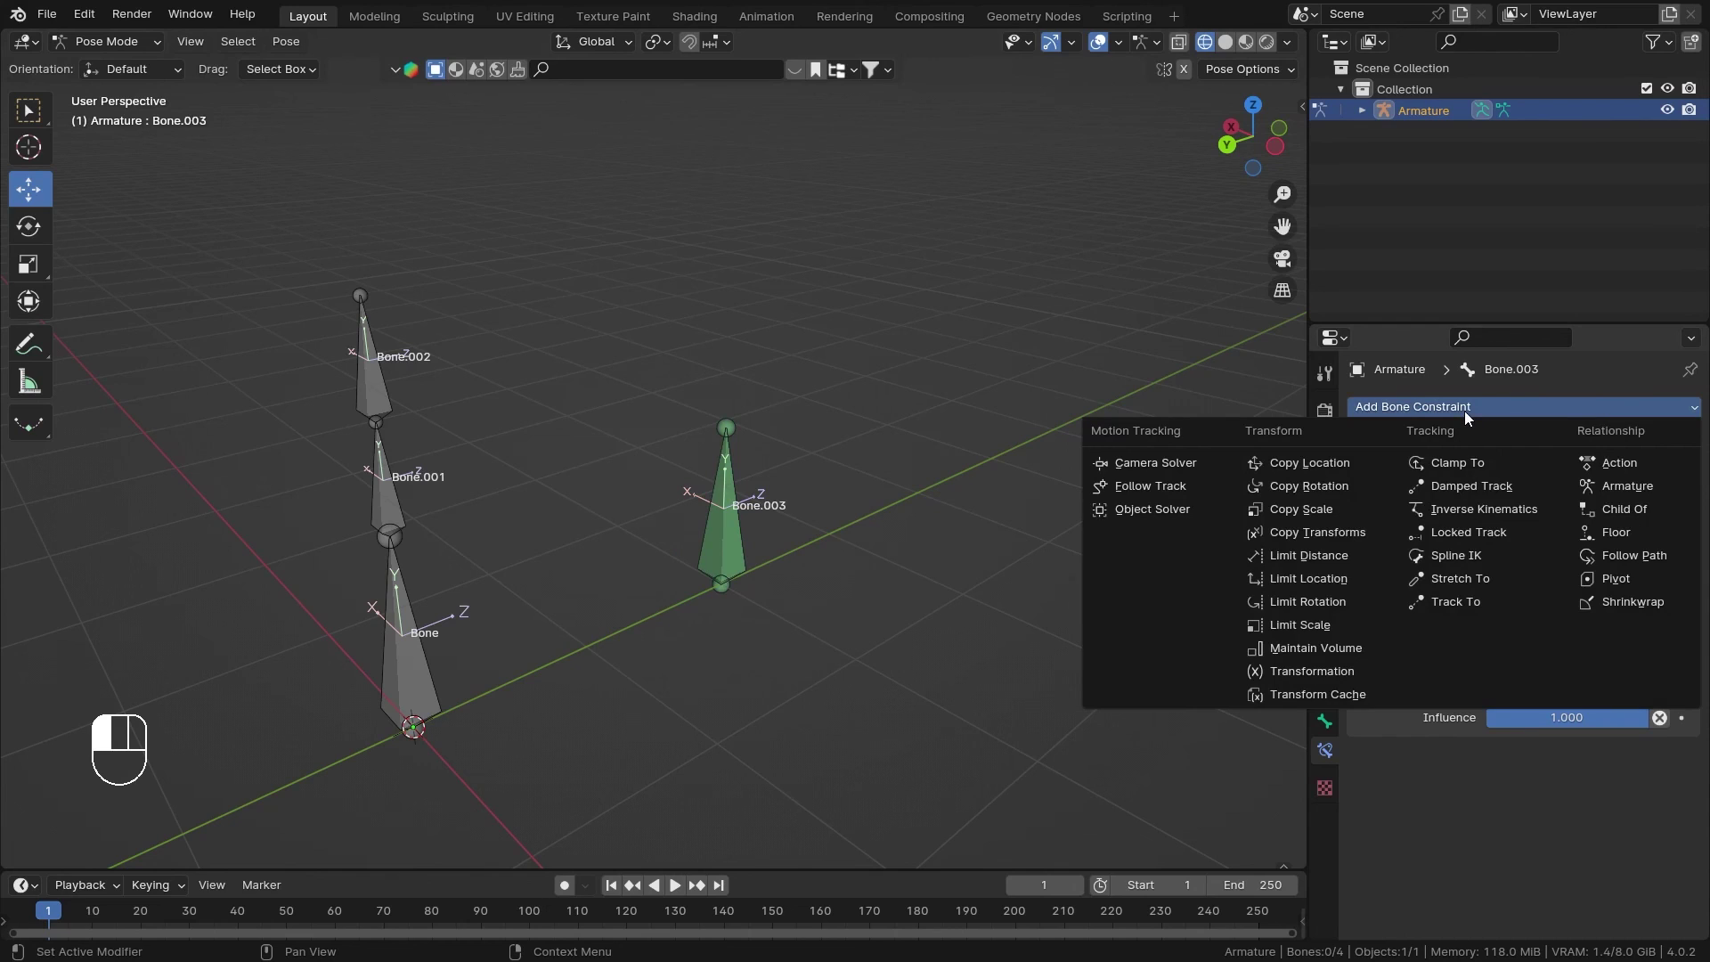
left_click(1302, 510)
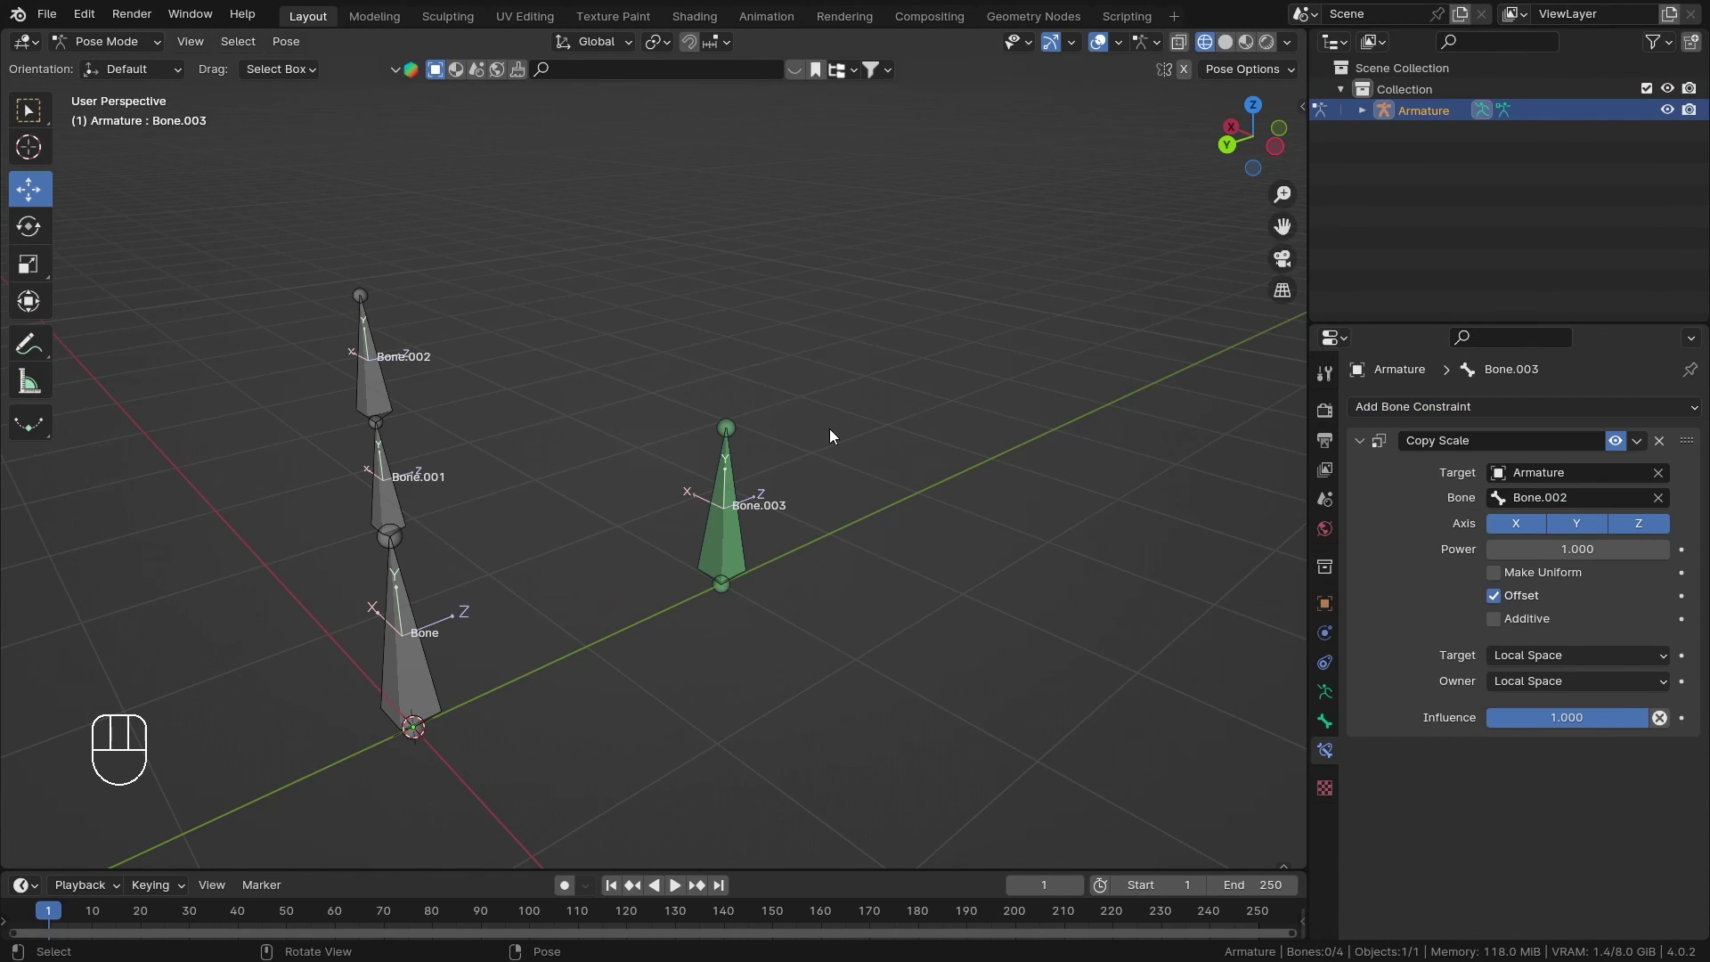